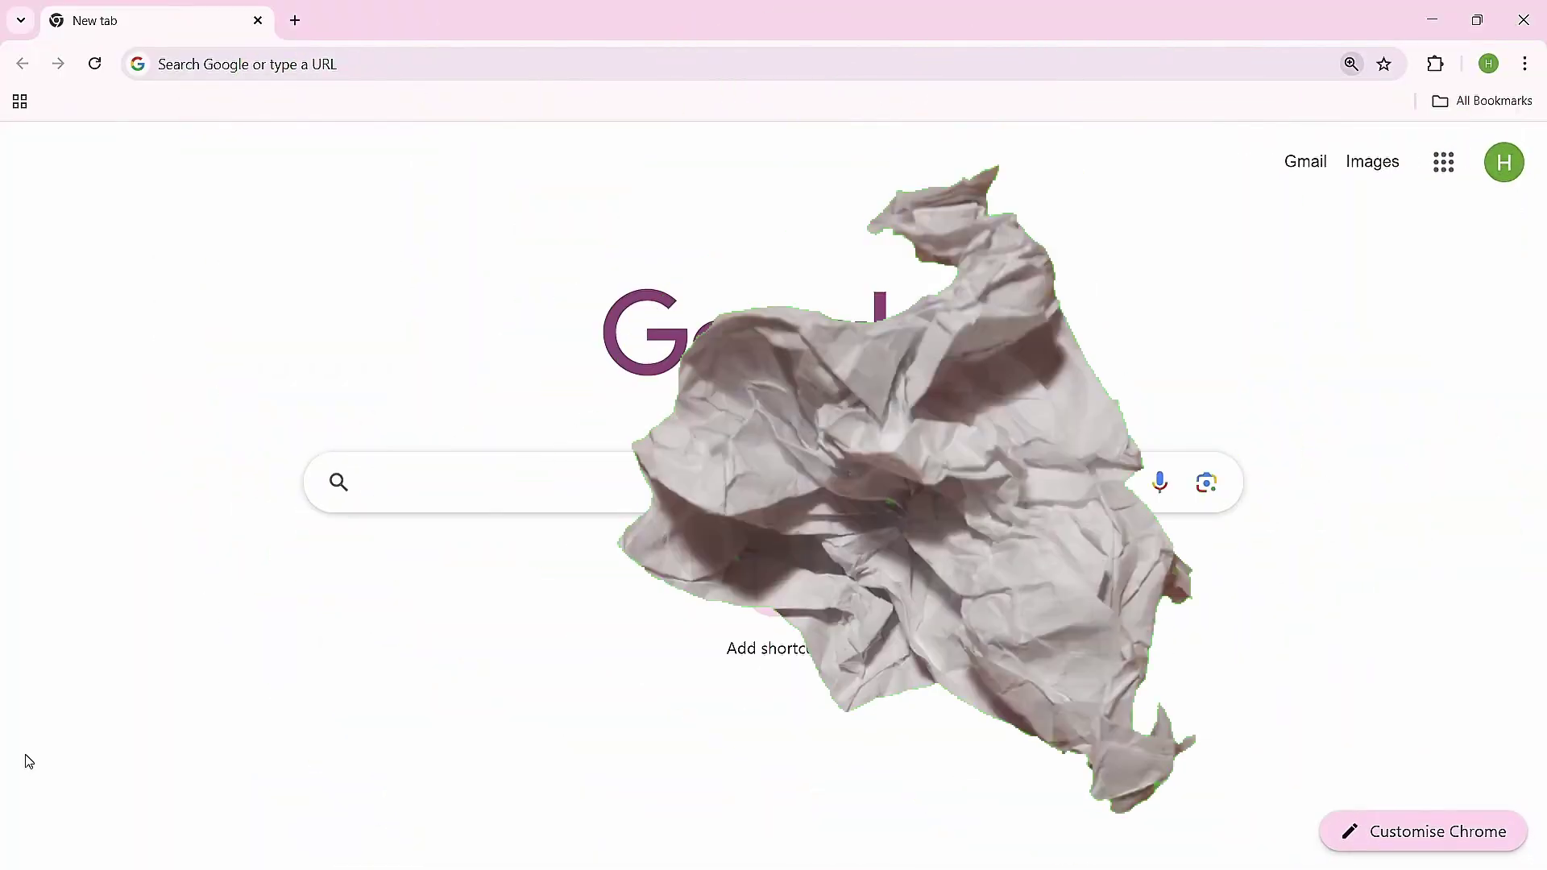
text(tyle3D)
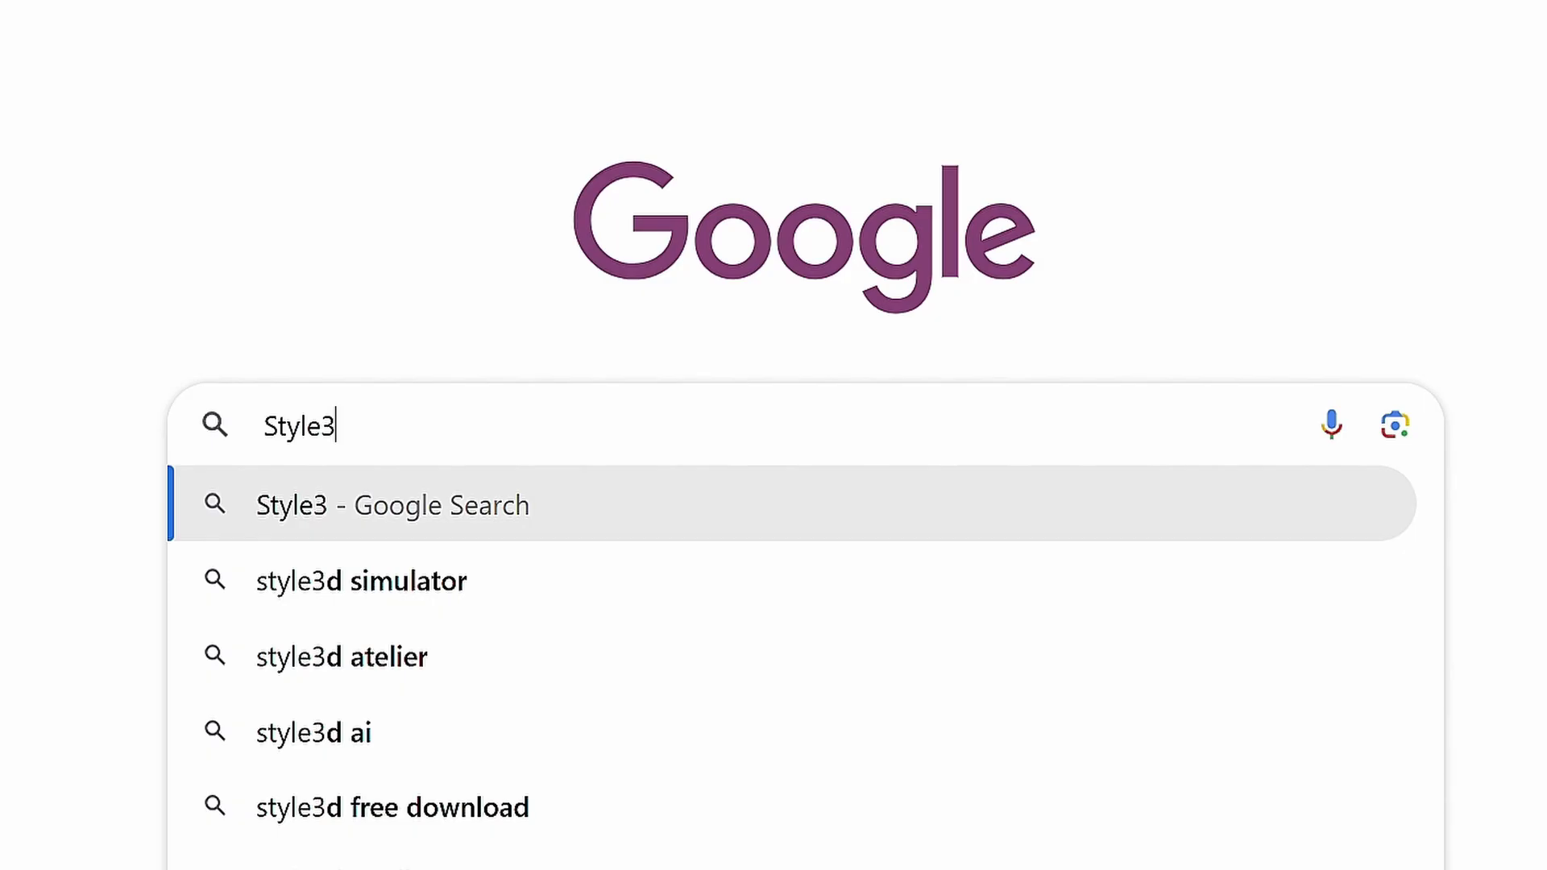
text( AI)
Open the Style3D AI site from the Google search and enter its AI design workspace
key(Return)
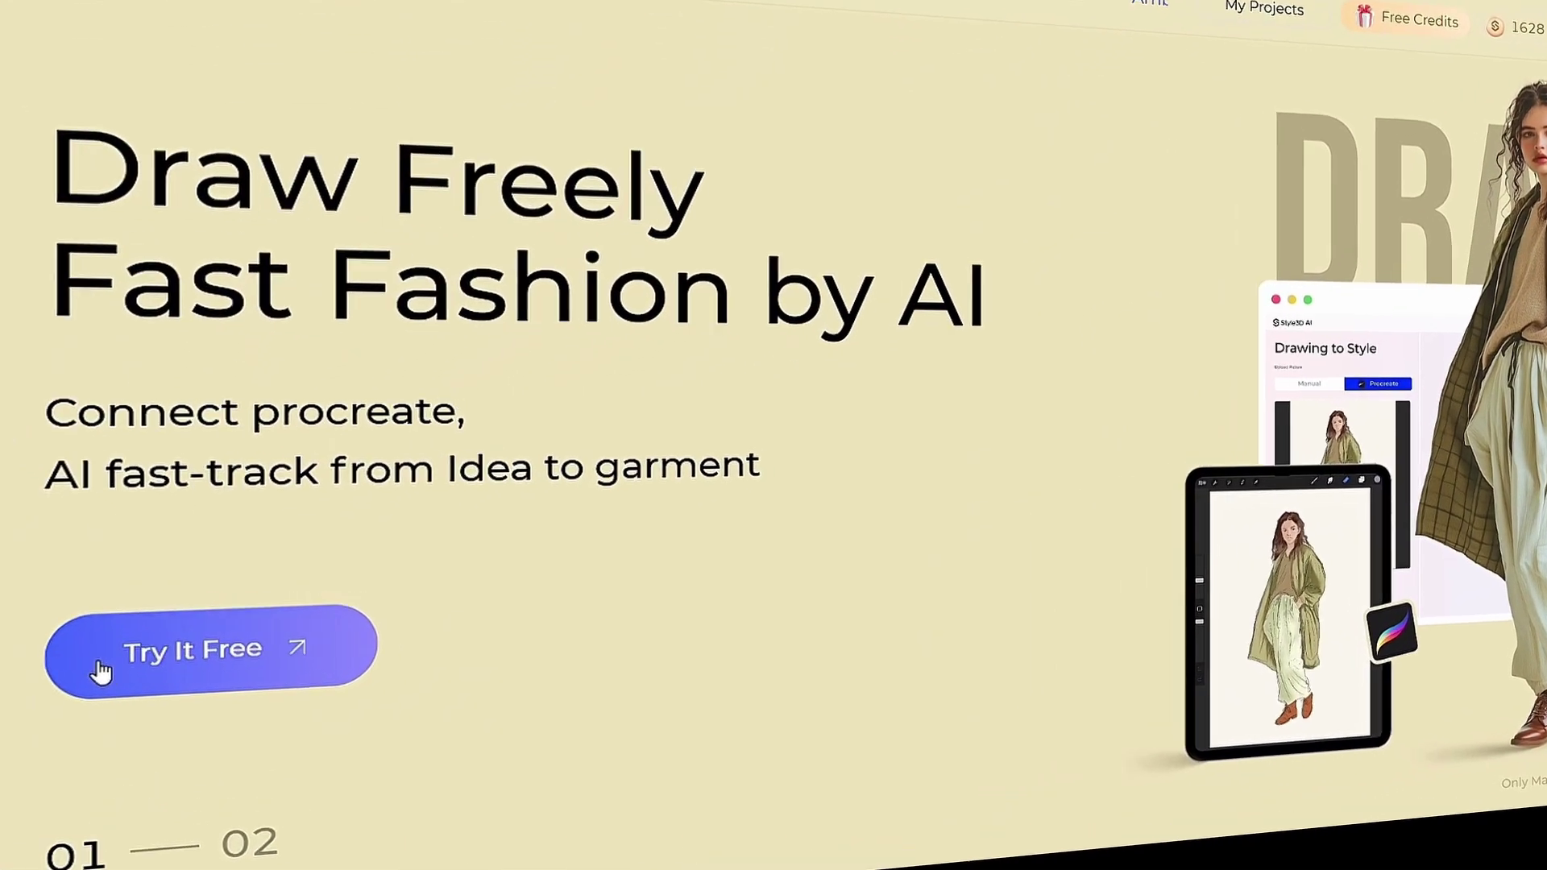
click(154, 651)
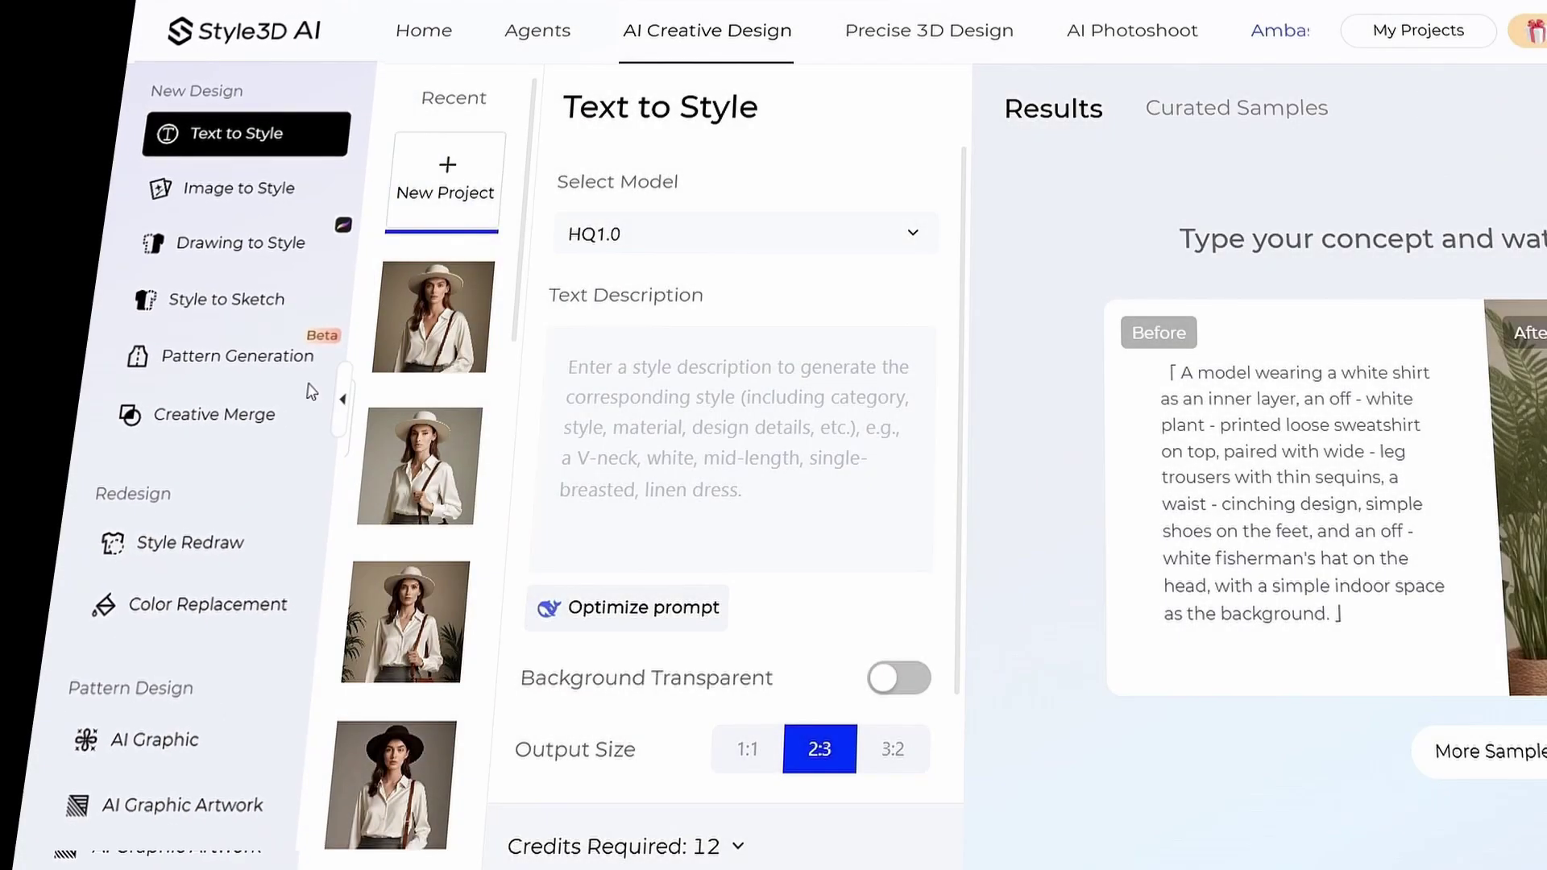
click(229, 193)
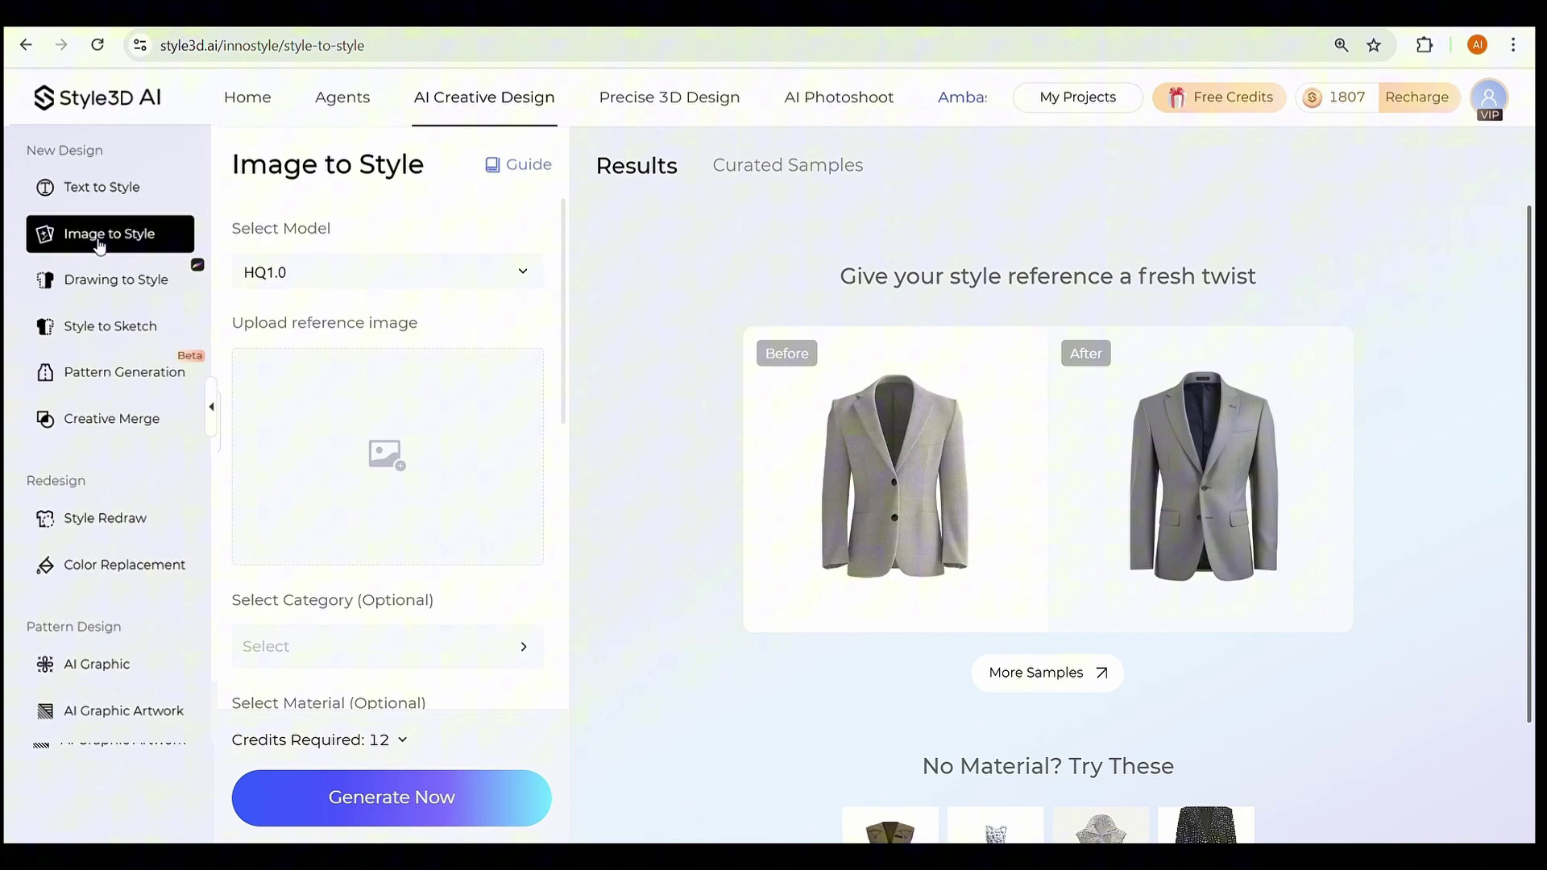
click(117, 294)
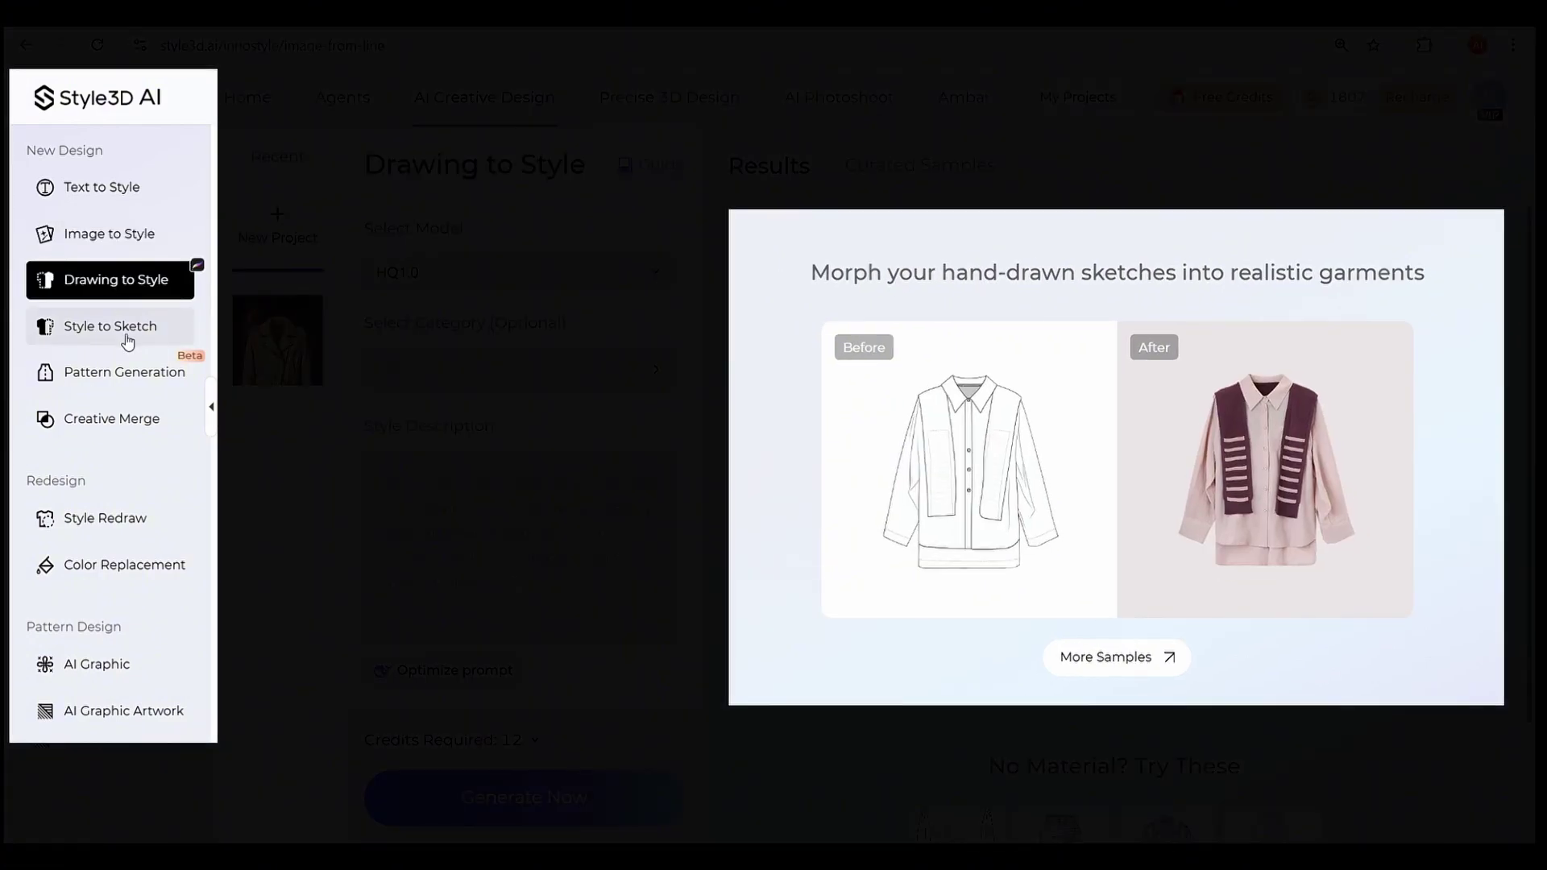
click(124, 327)
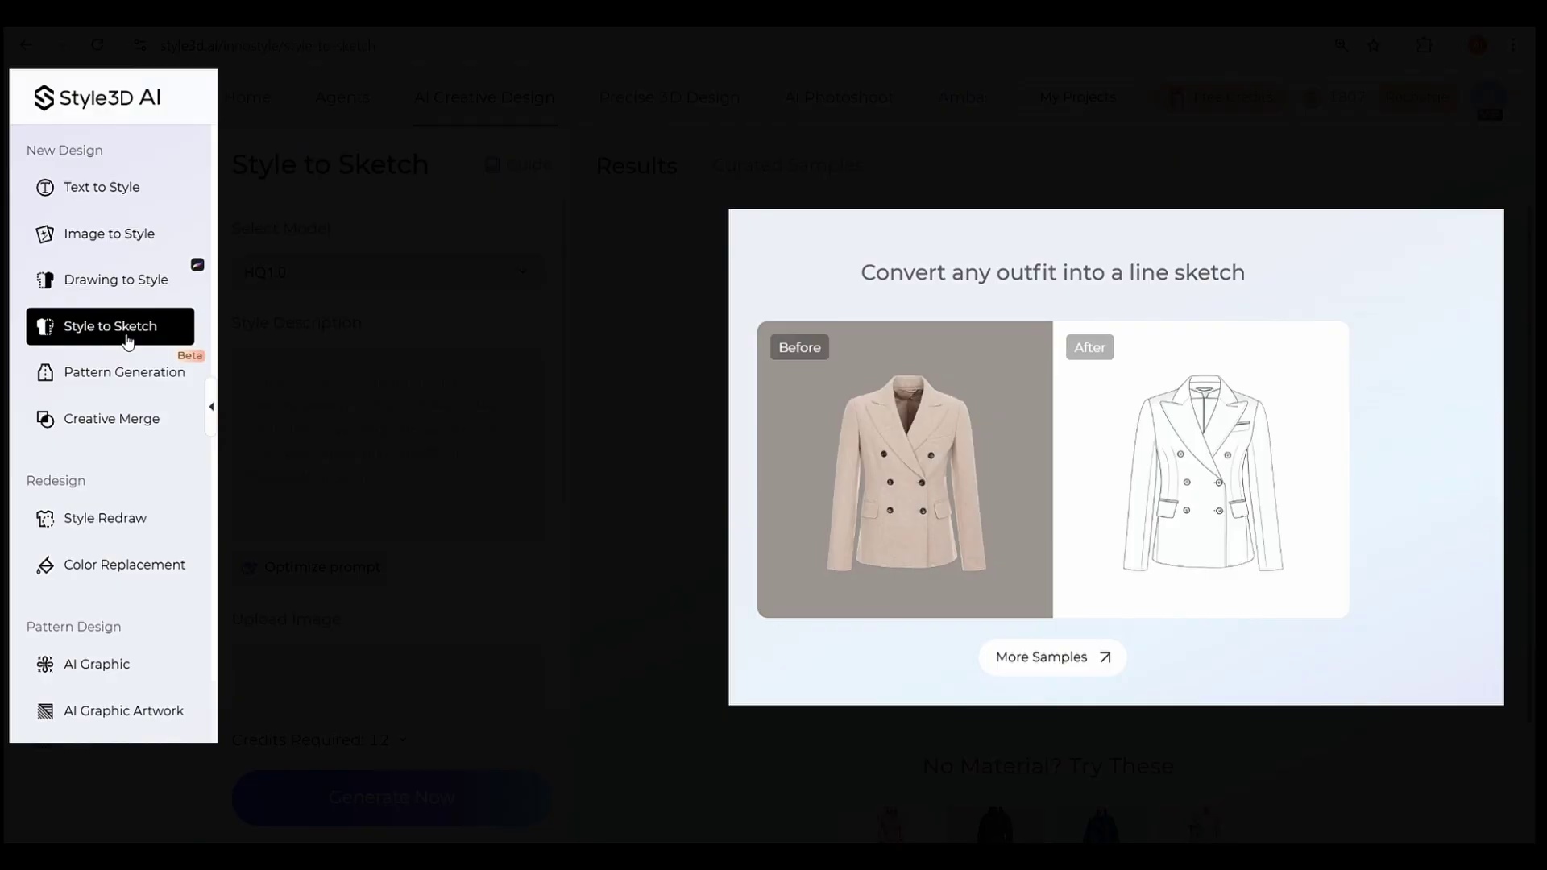
click(127, 386)
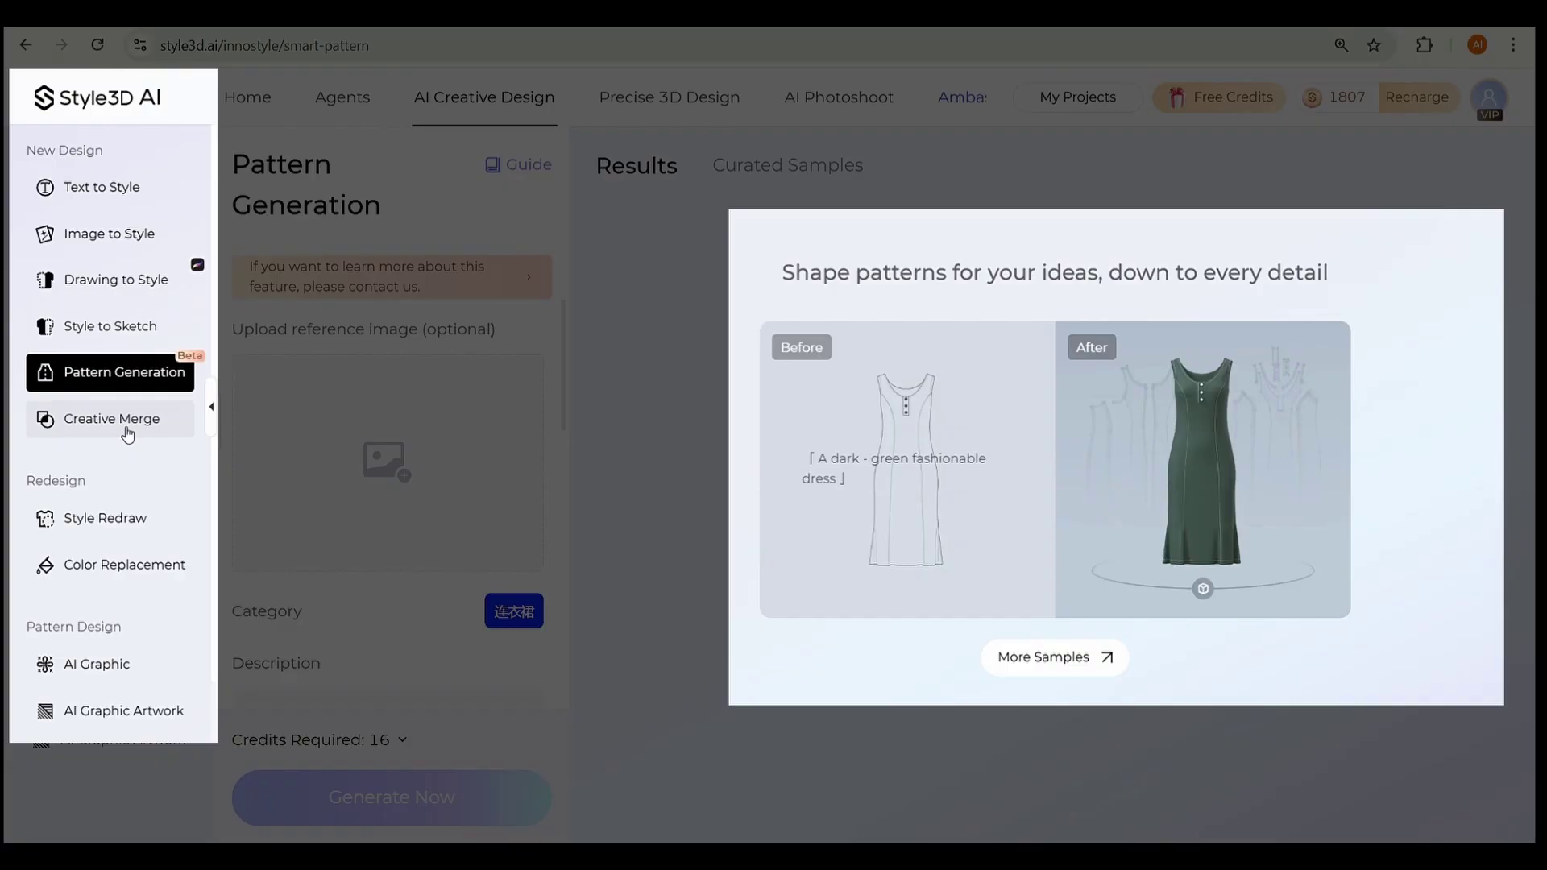
click(127, 428)
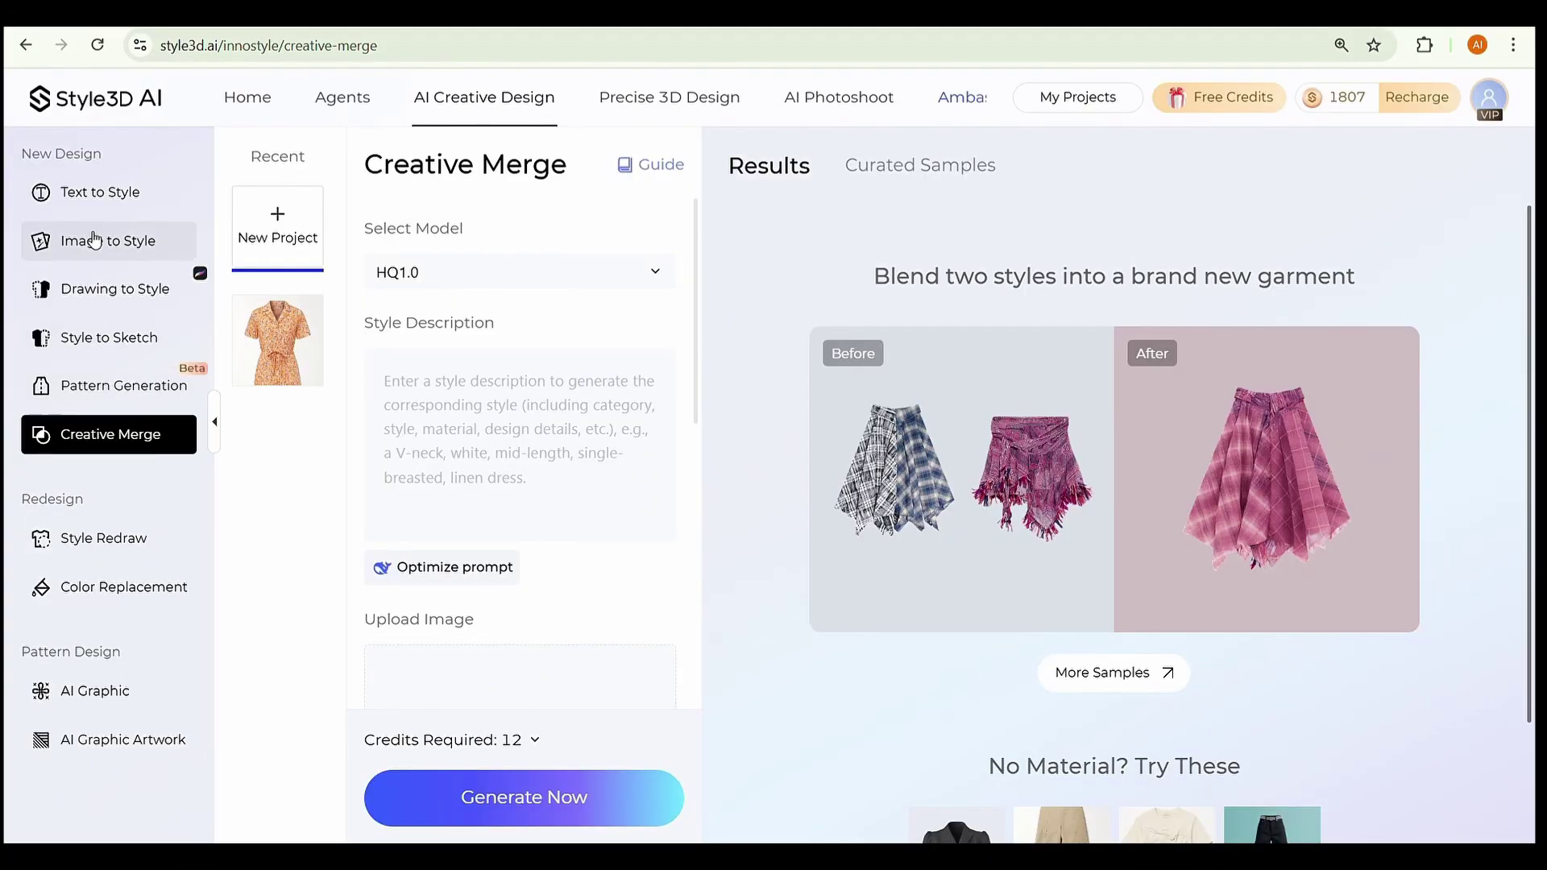
click(89, 203)
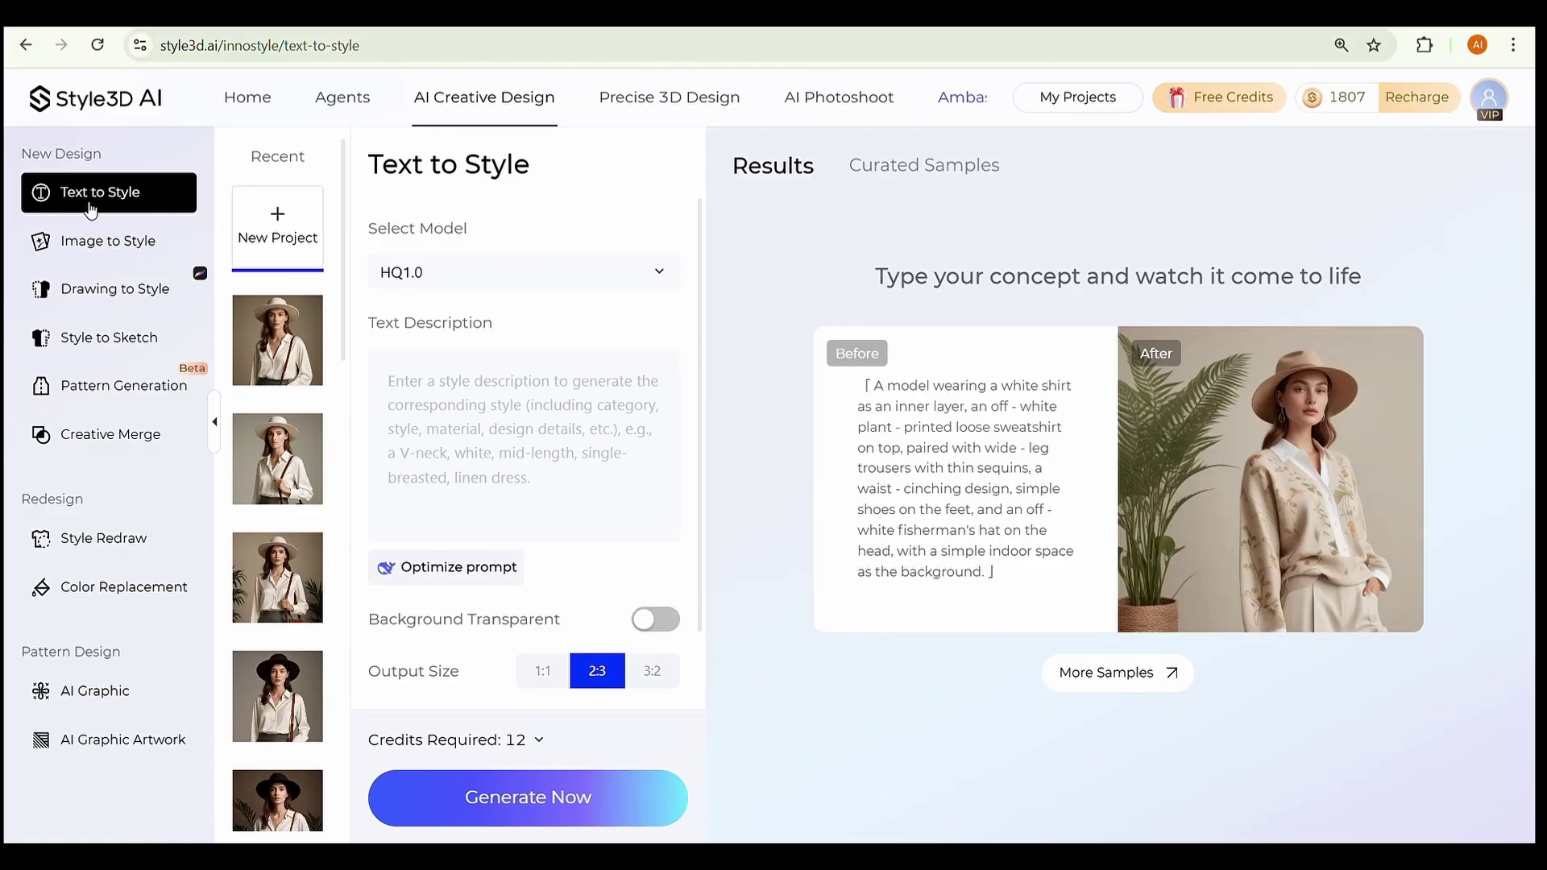
click(663, 280)
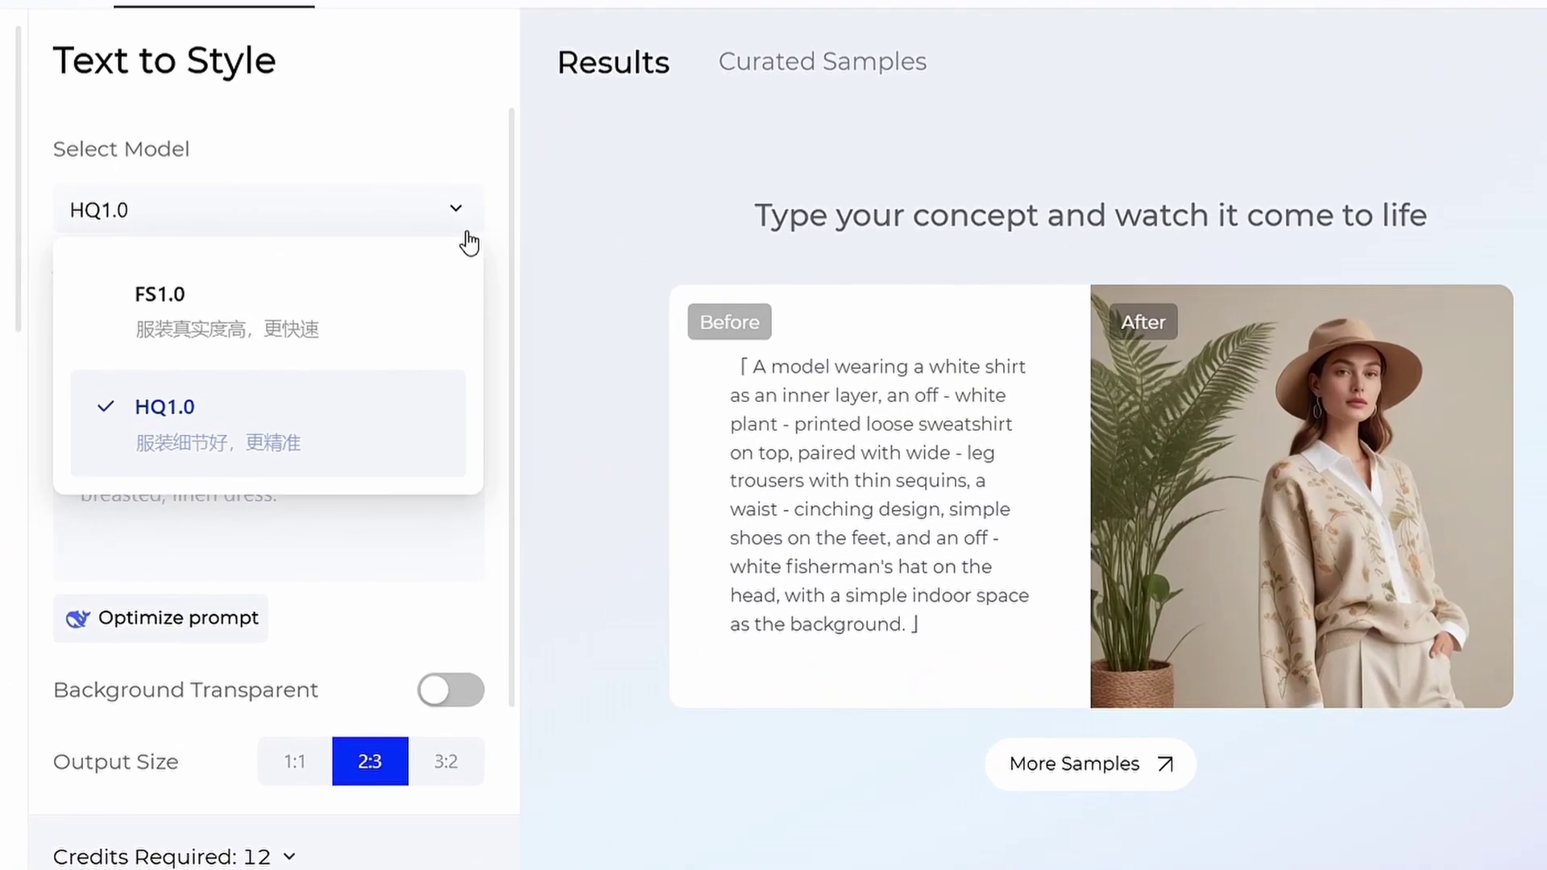
click(357, 429)
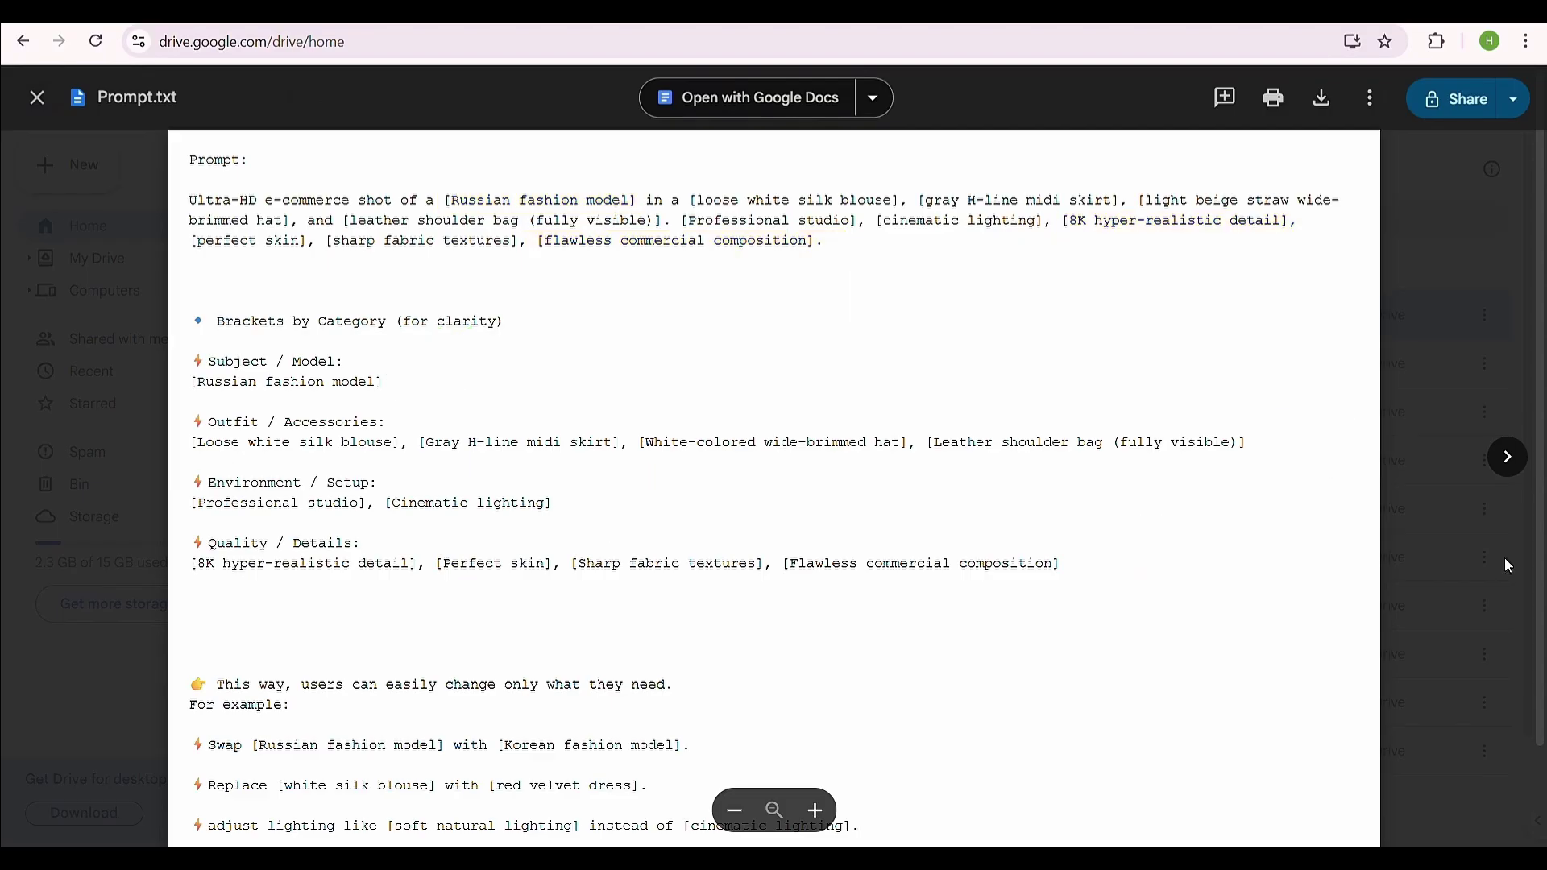
scroll(1505, 559, down, 1)
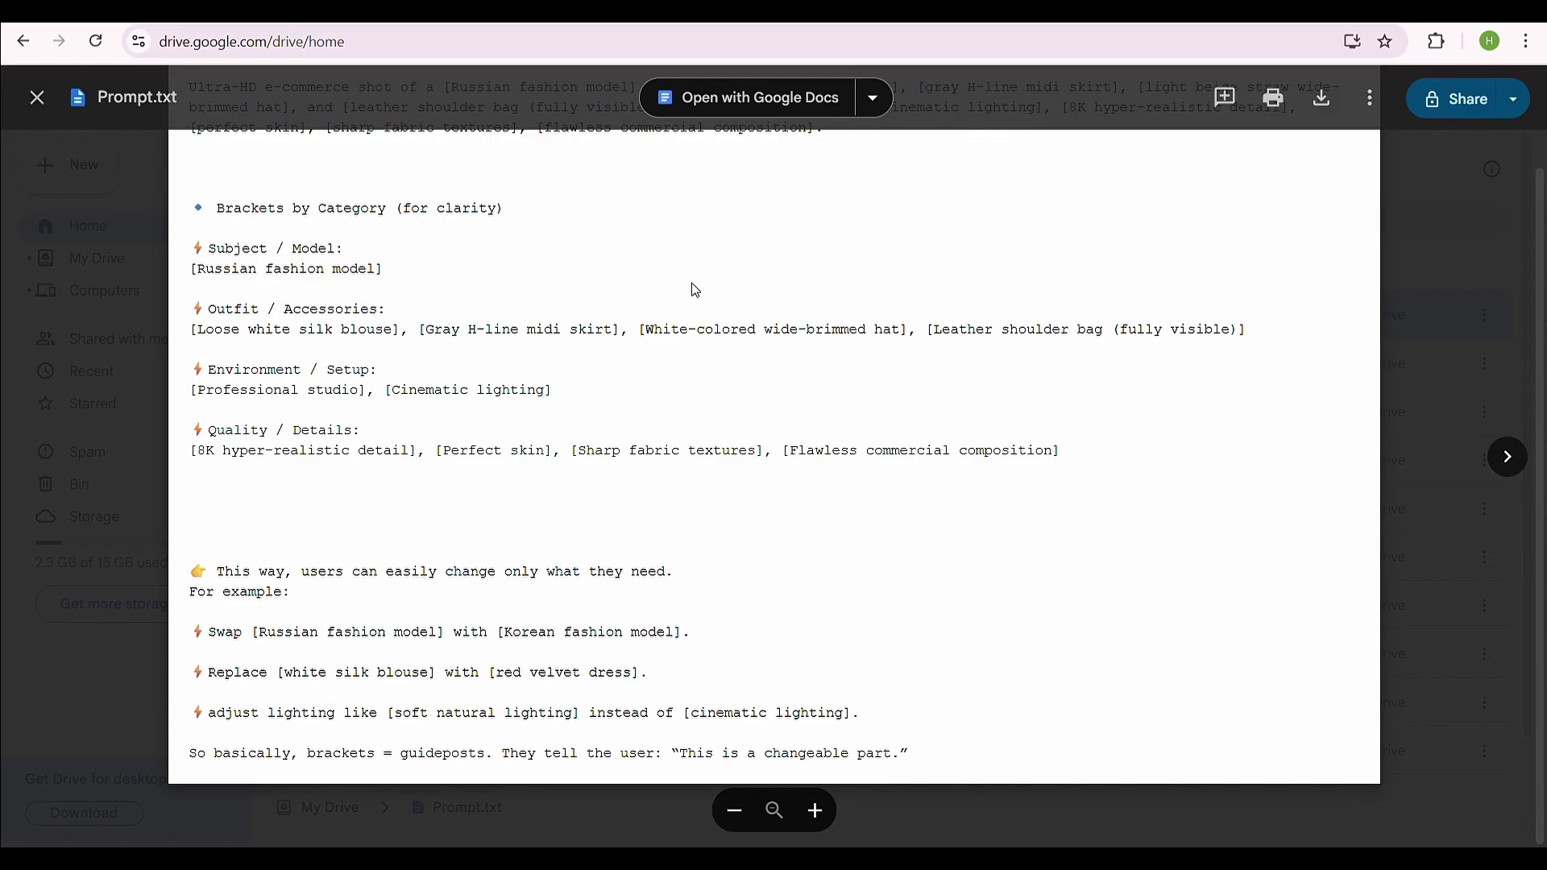
scroll(1392, 608, up, 1)
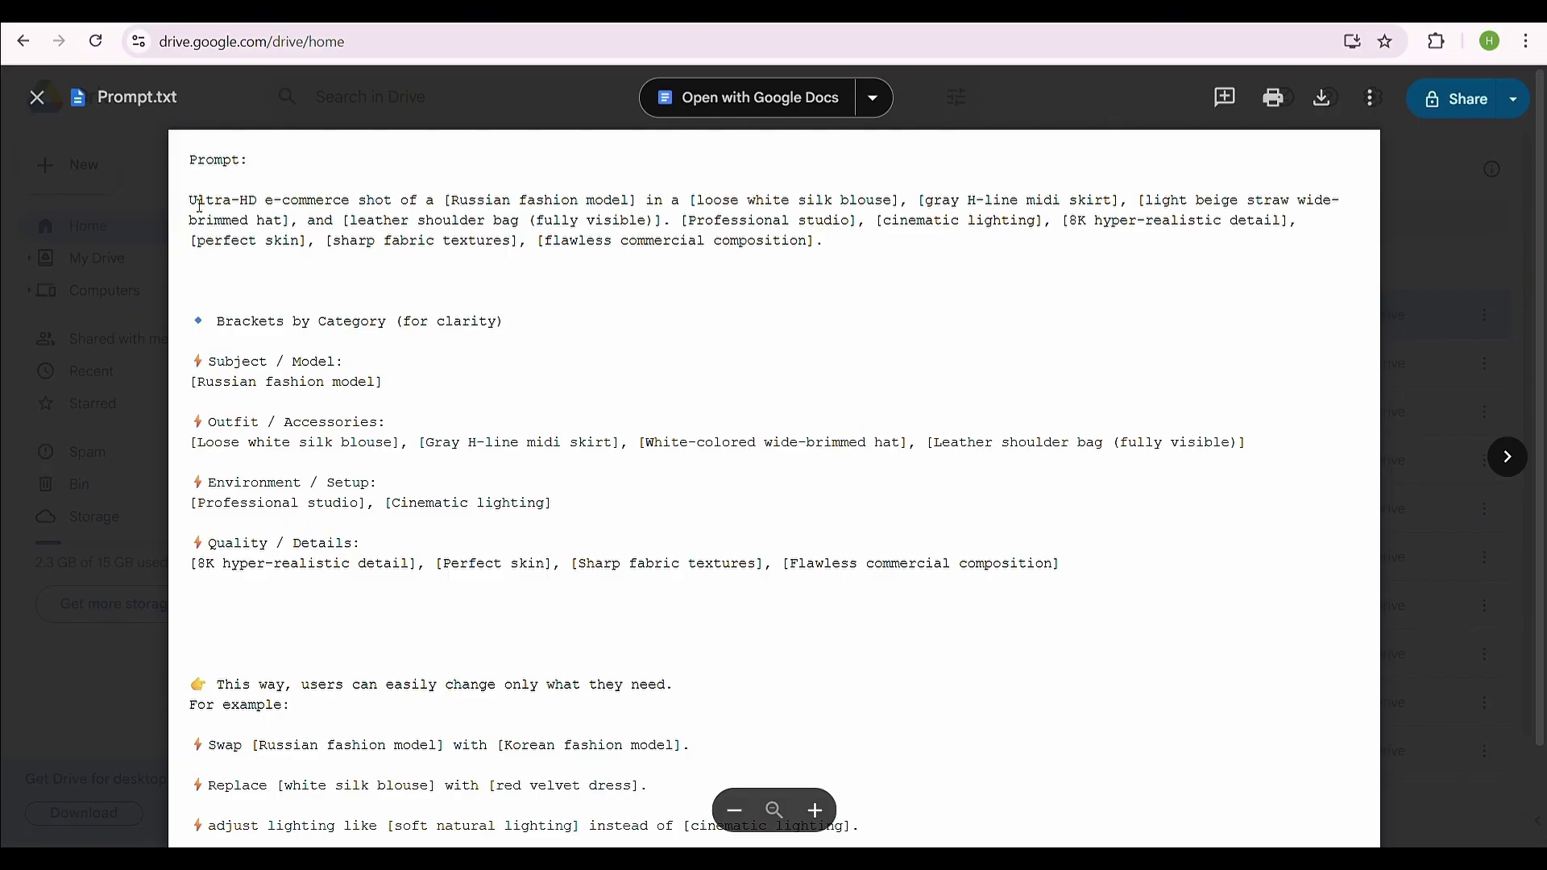
Highlight the Prompt.txt paragraph from 'Ultra-HD' through to its end
mouse_move(194, 204)
mouse_down()
mouse_move(476, 208)
mouse_move(856, 253)
mouse_up()
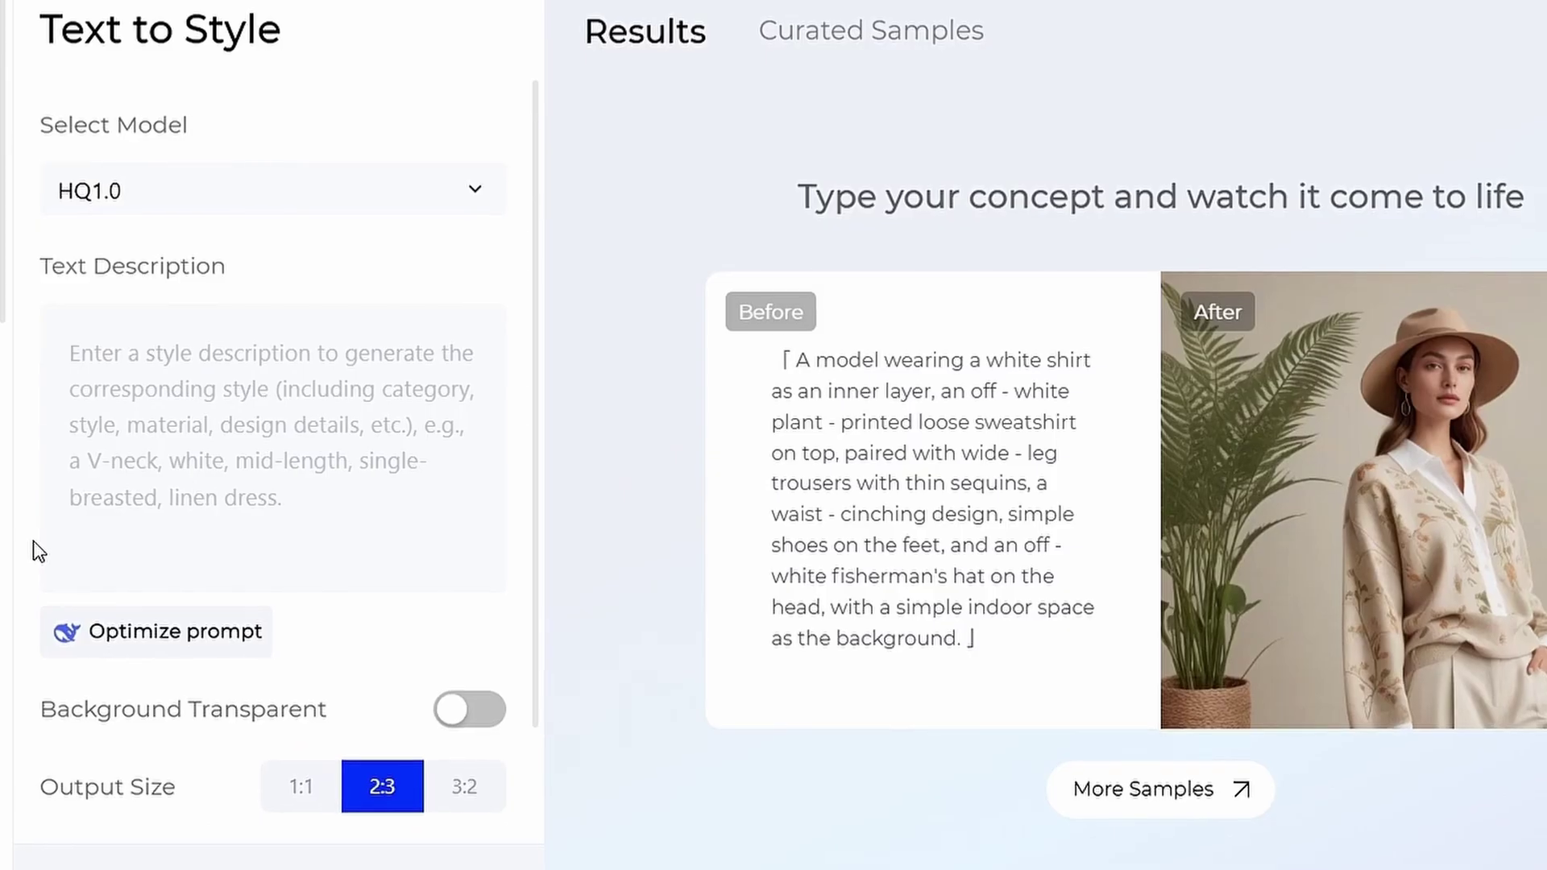
Paste the Ultra-HD prompt and apply the first DeepSeek-V3 optimized recommendation
key(ctrl+v)
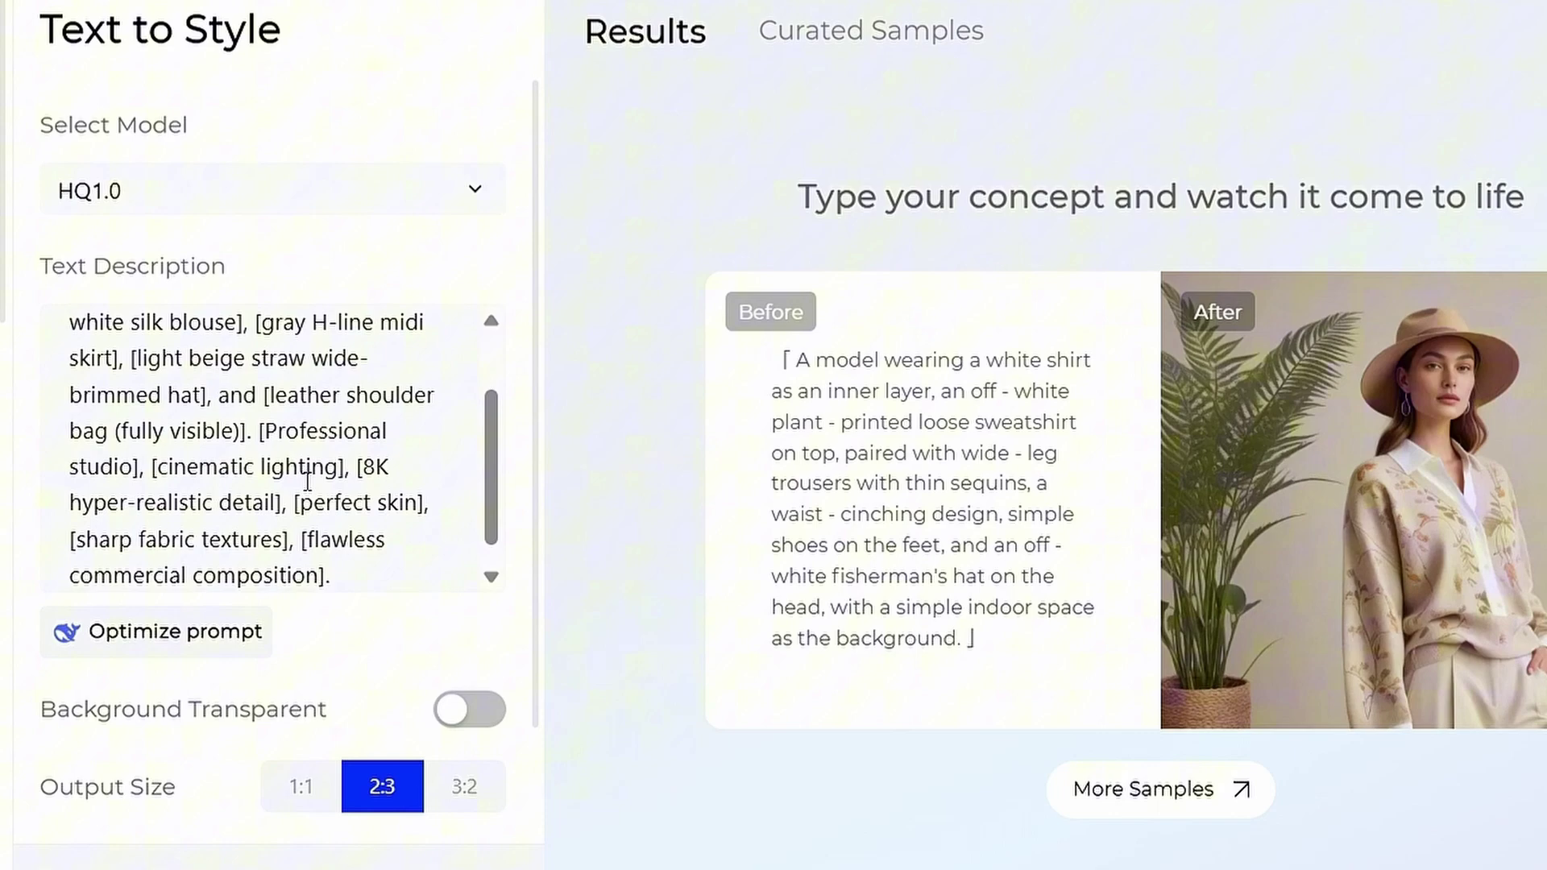
scroll(307, 480, up, 2)
scroll(307, 479, down, 2)
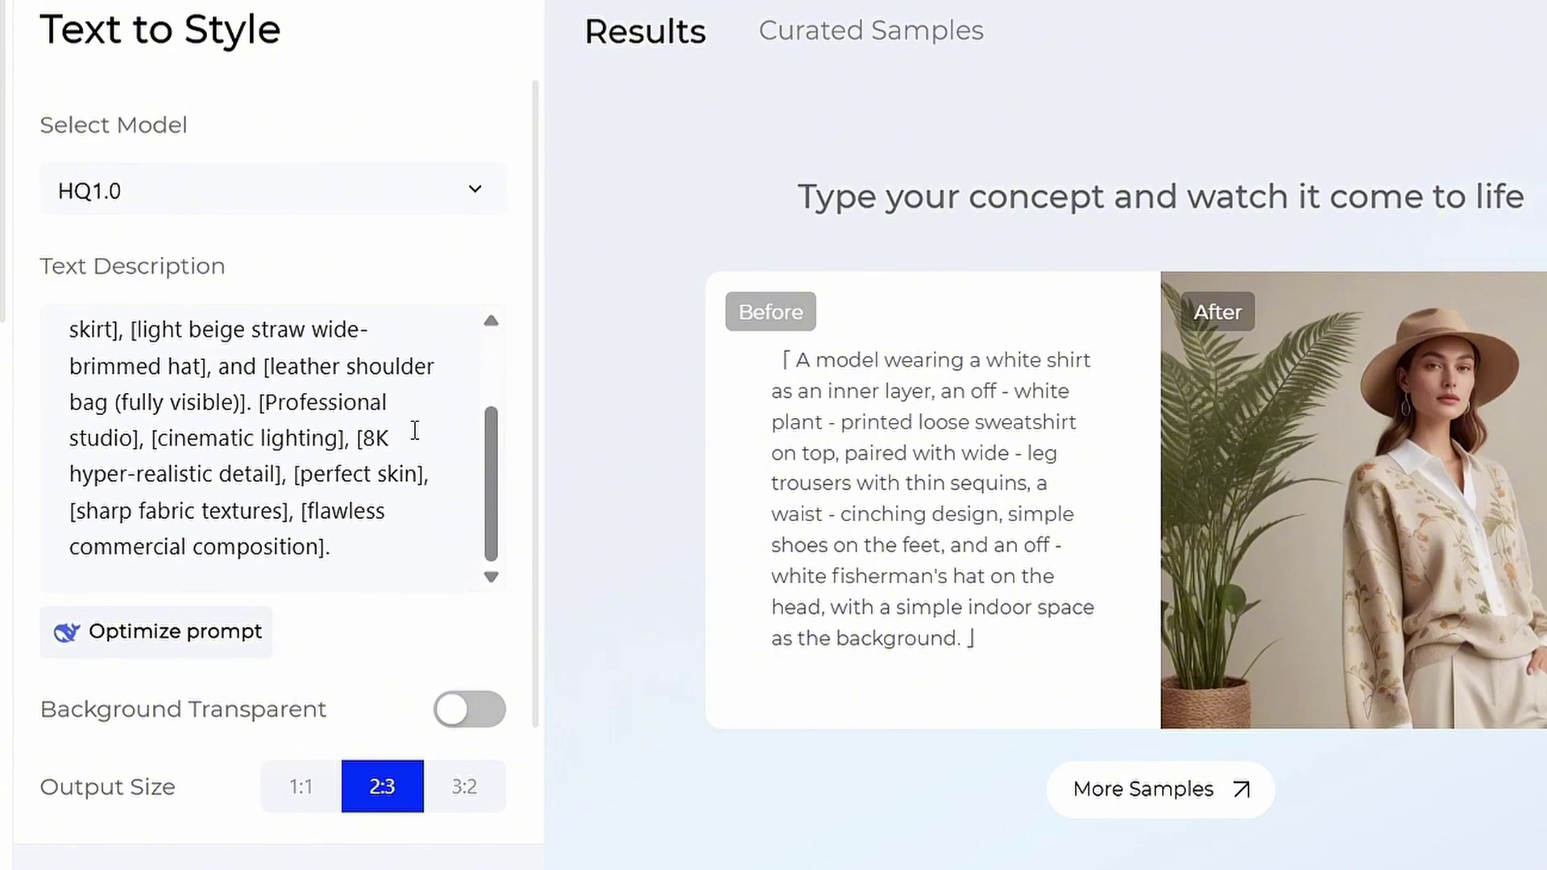
click(178, 646)
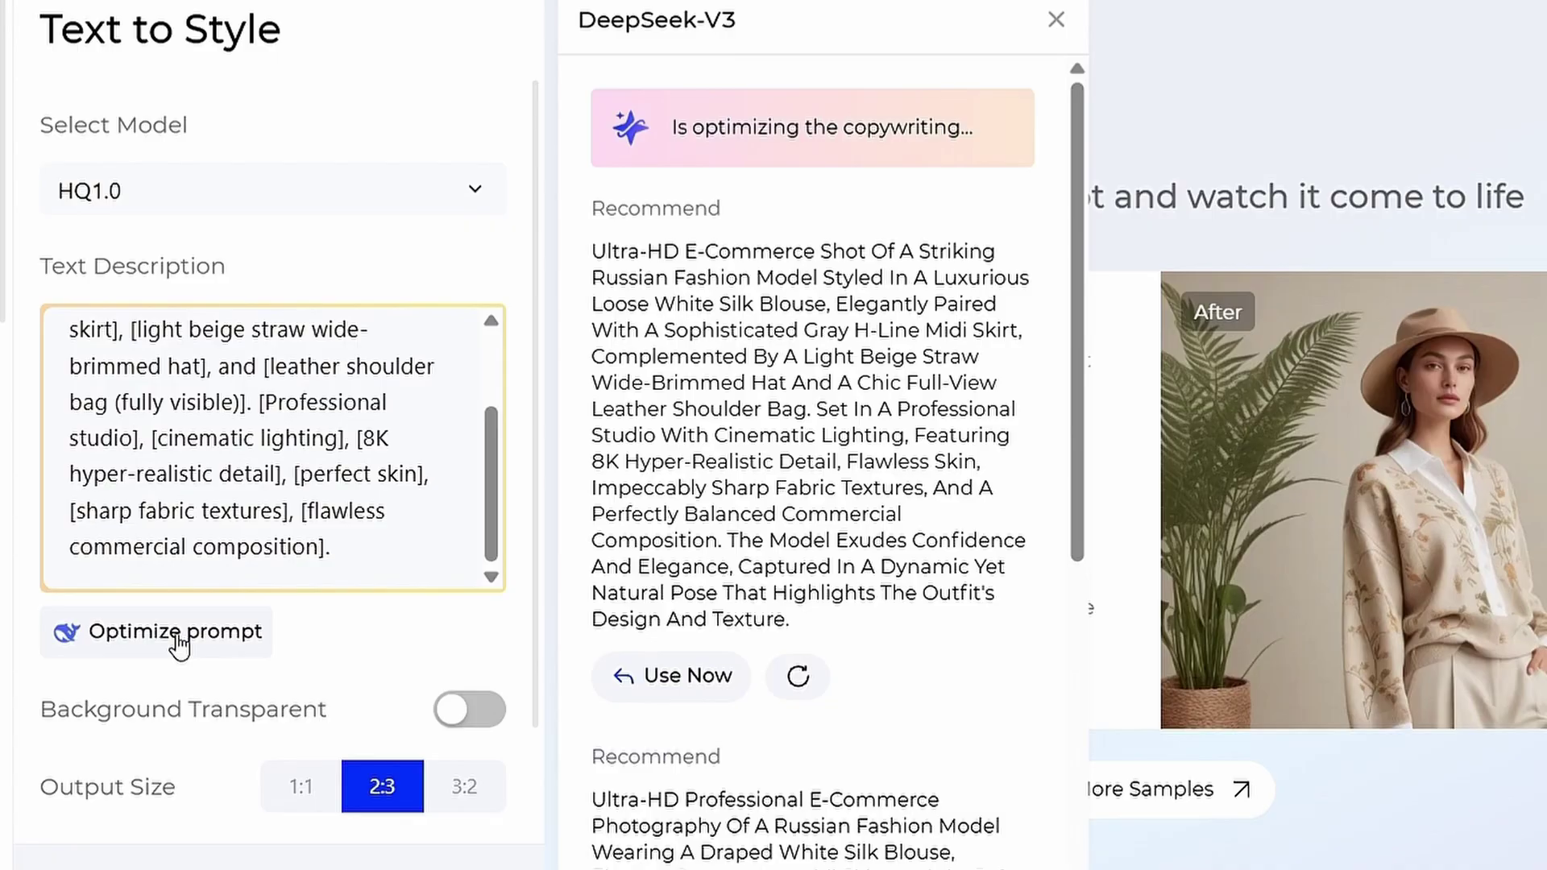
scroll(1045, 413, down, 5)
scroll(1046, 412, down, 4)
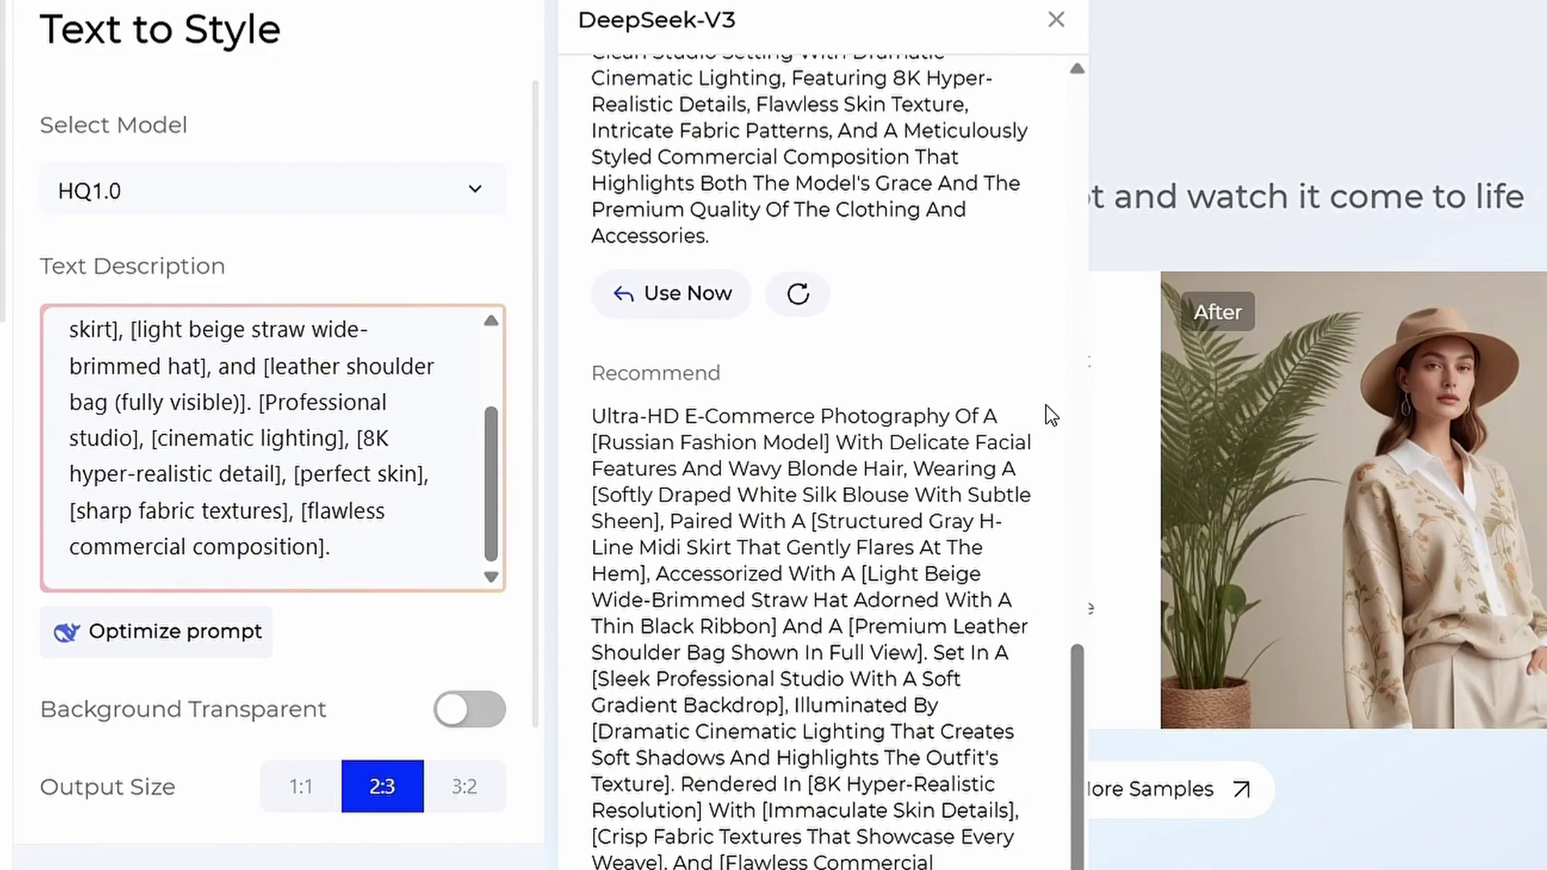
scroll(1046, 412, up, 9)
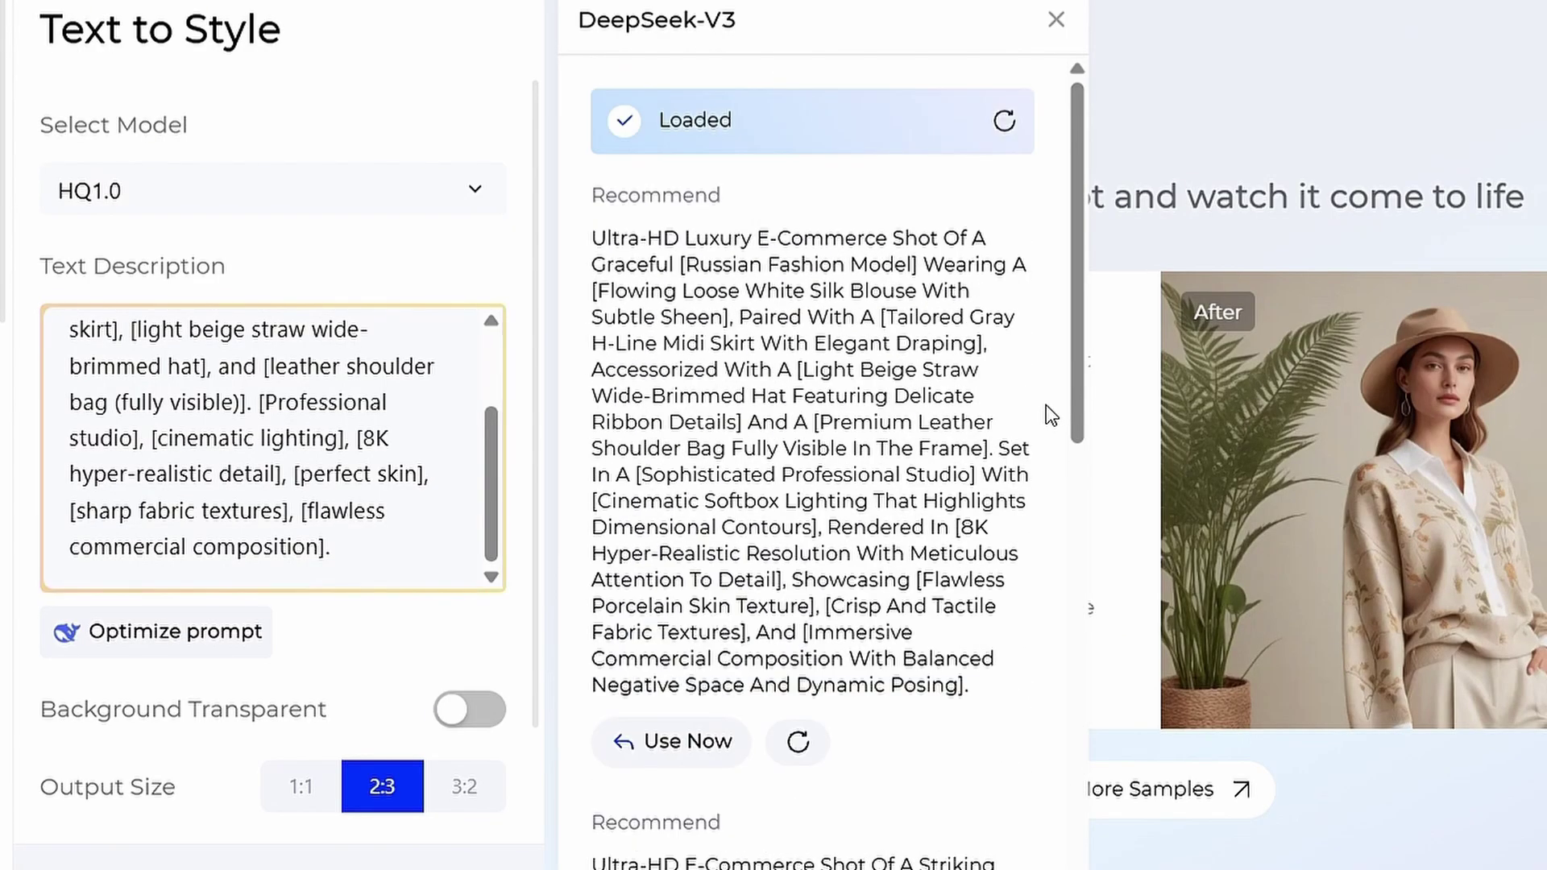
click(698, 766)
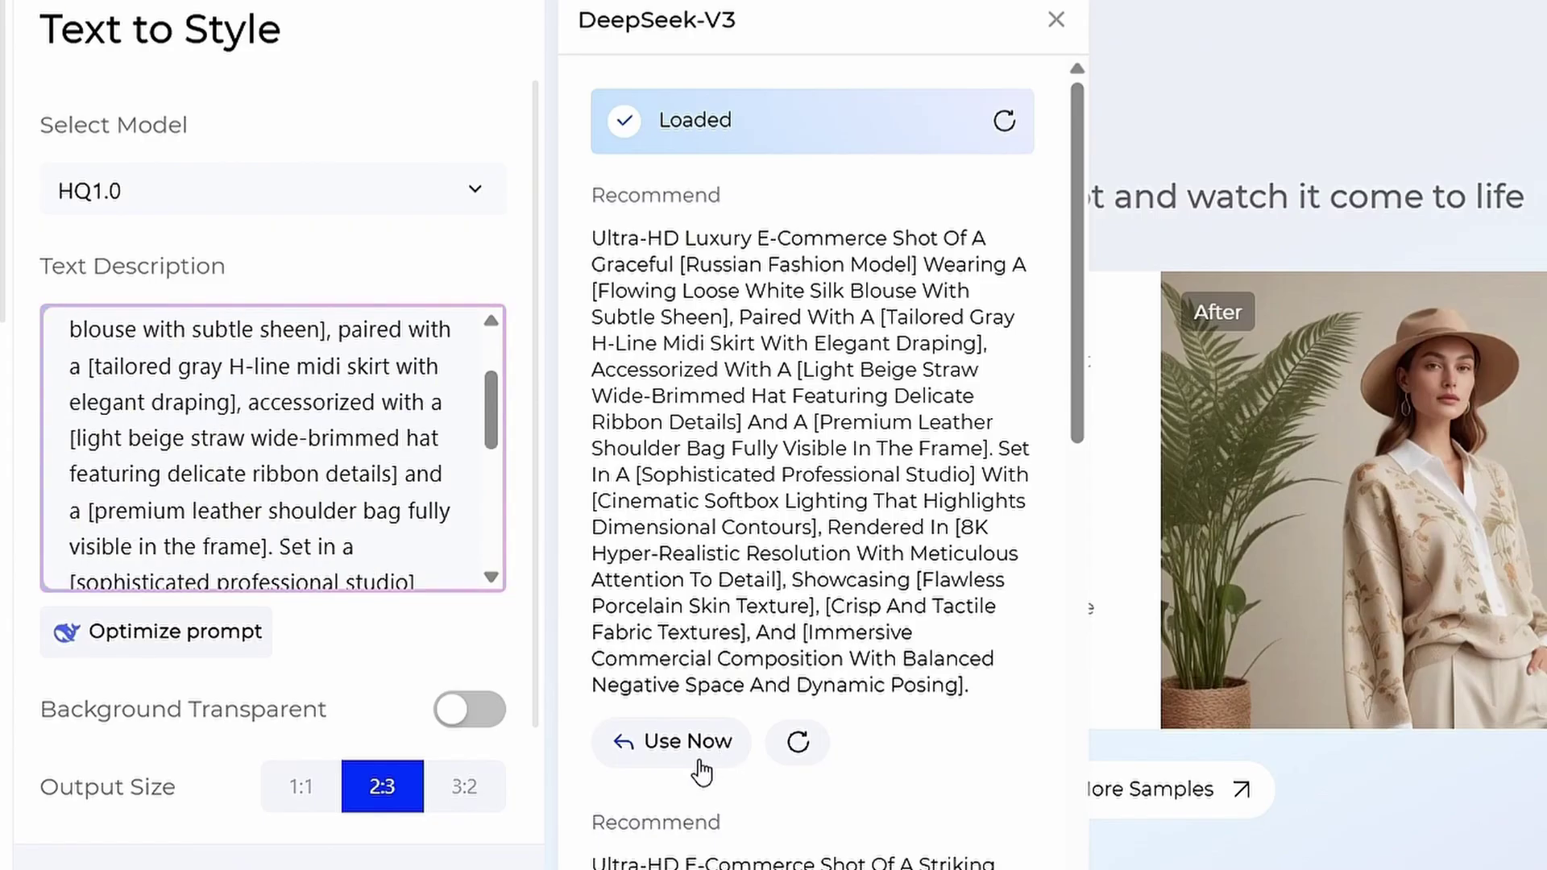
scroll(348, 497, up, 2)
scroll(348, 495, down, 5)
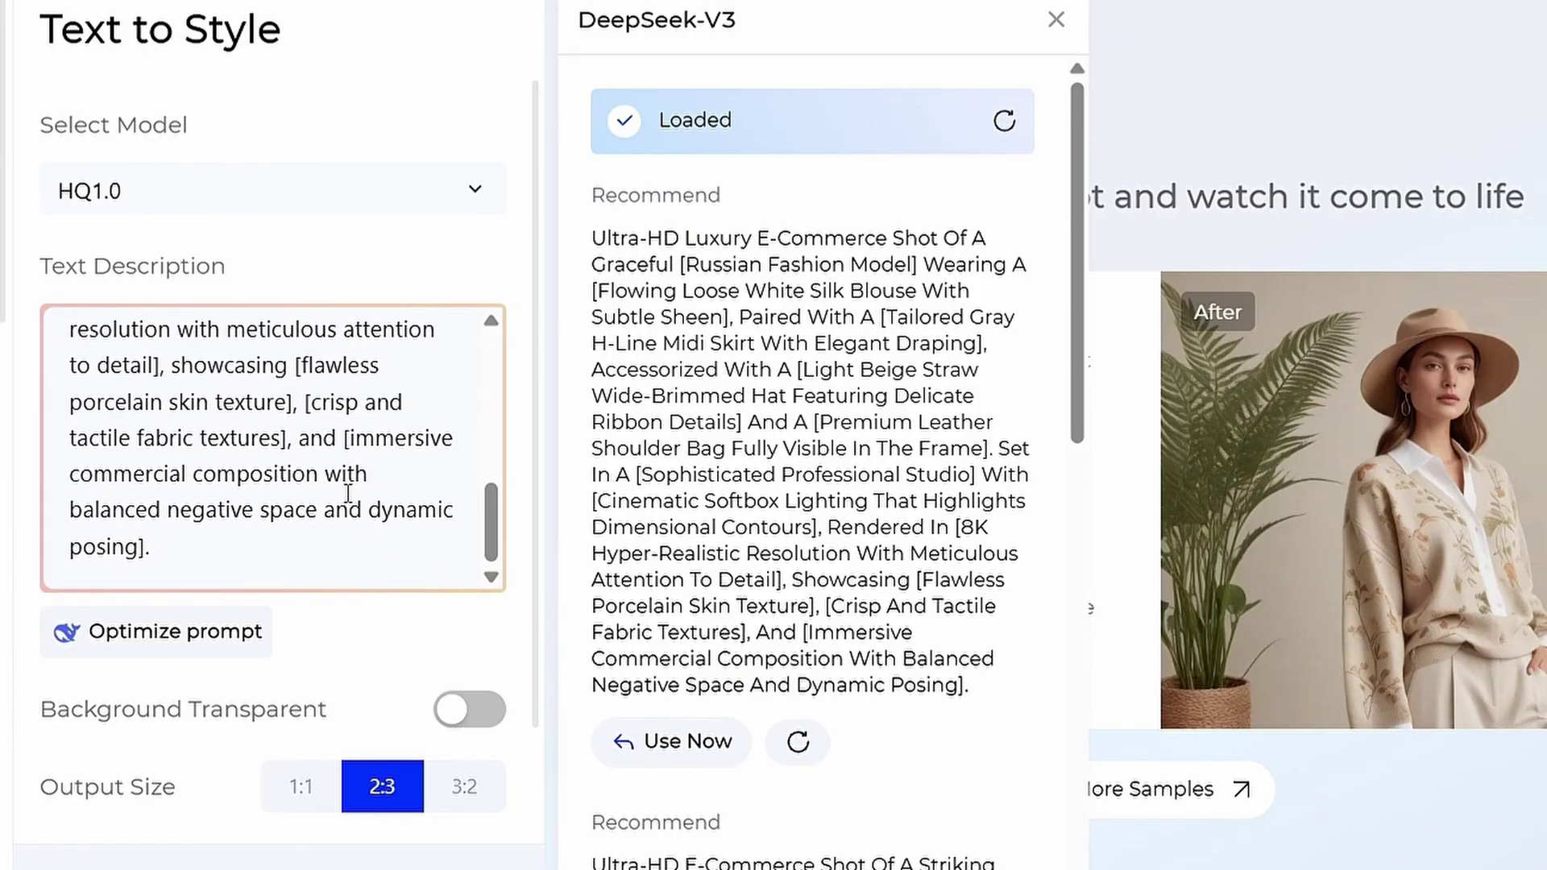
scroll(349, 495, up, 5)
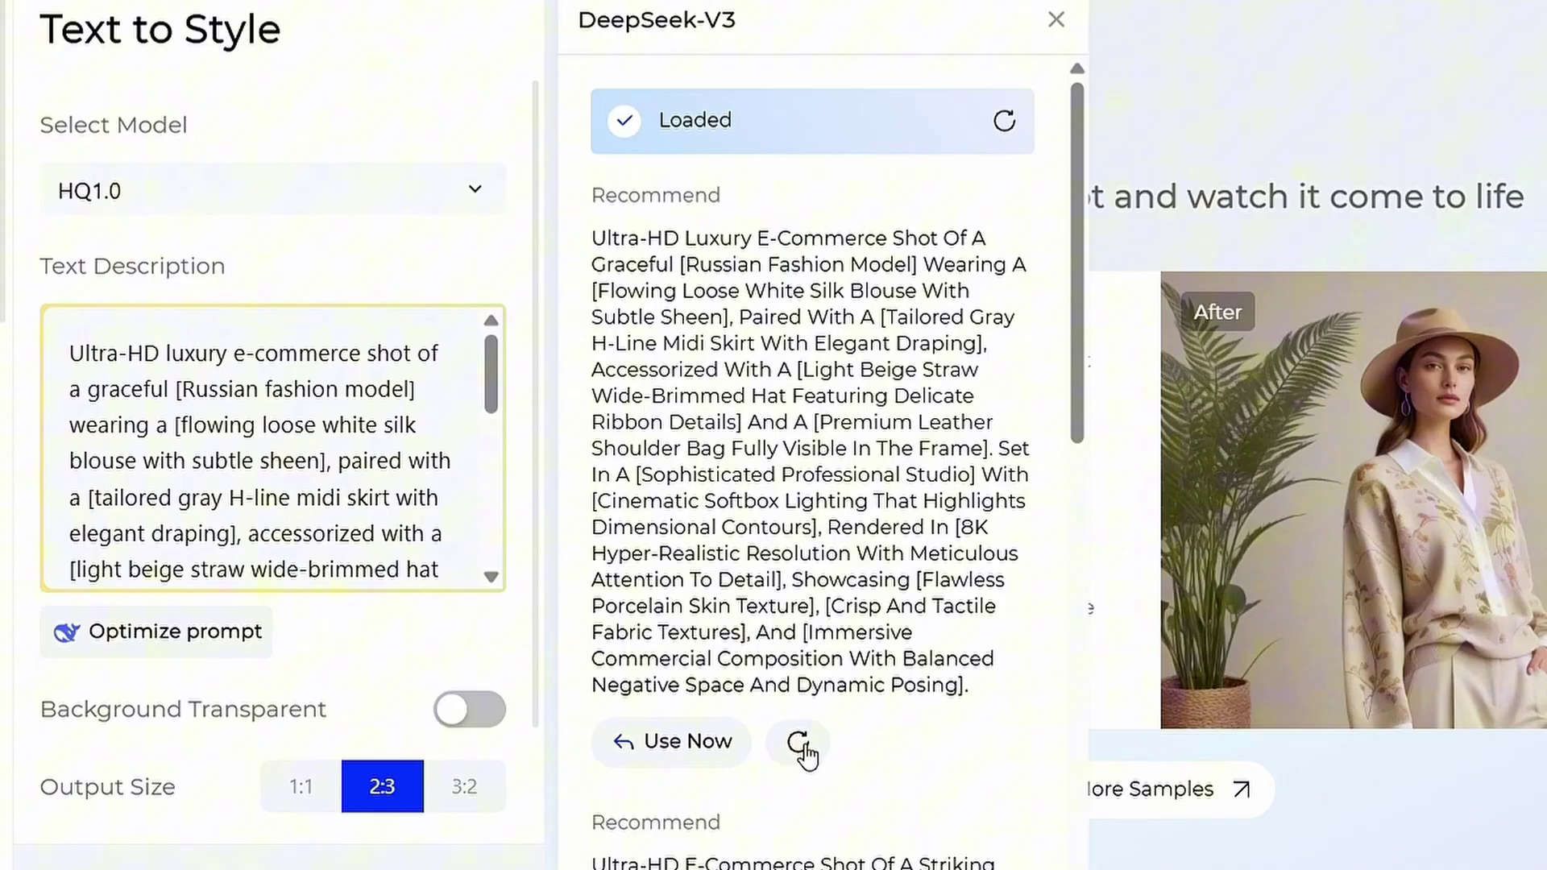
Dismiss the refreshed recommendations and replace the description with the bracketed fashion-model prompt
click(801, 746)
scroll(930, 509, down, 5)
scroll(858, 604, down, 5)
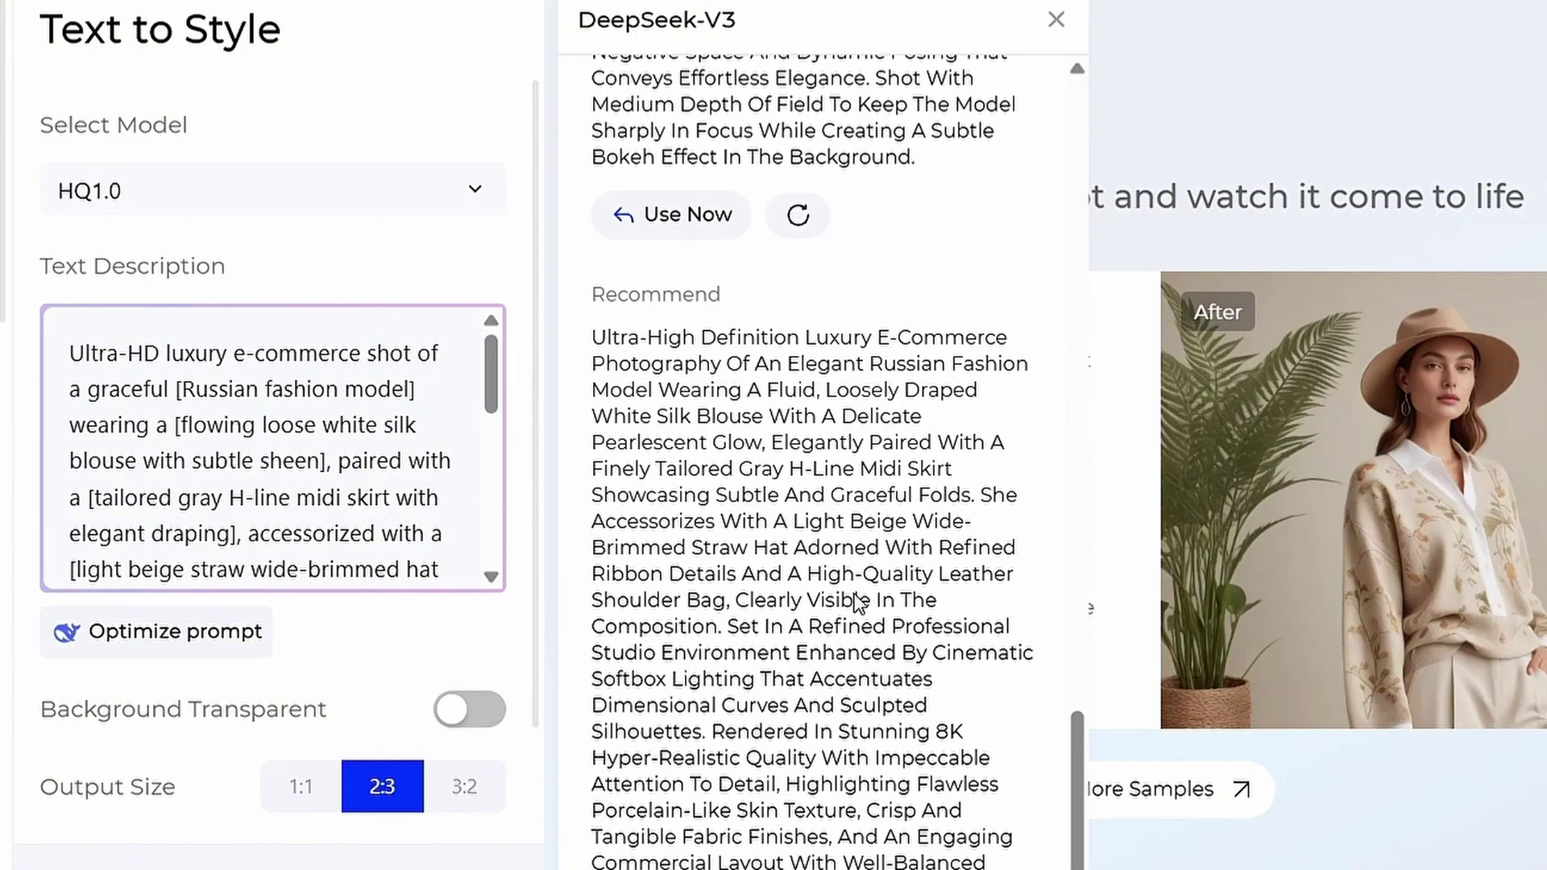
click(235, 460)
key(ctrl+a)
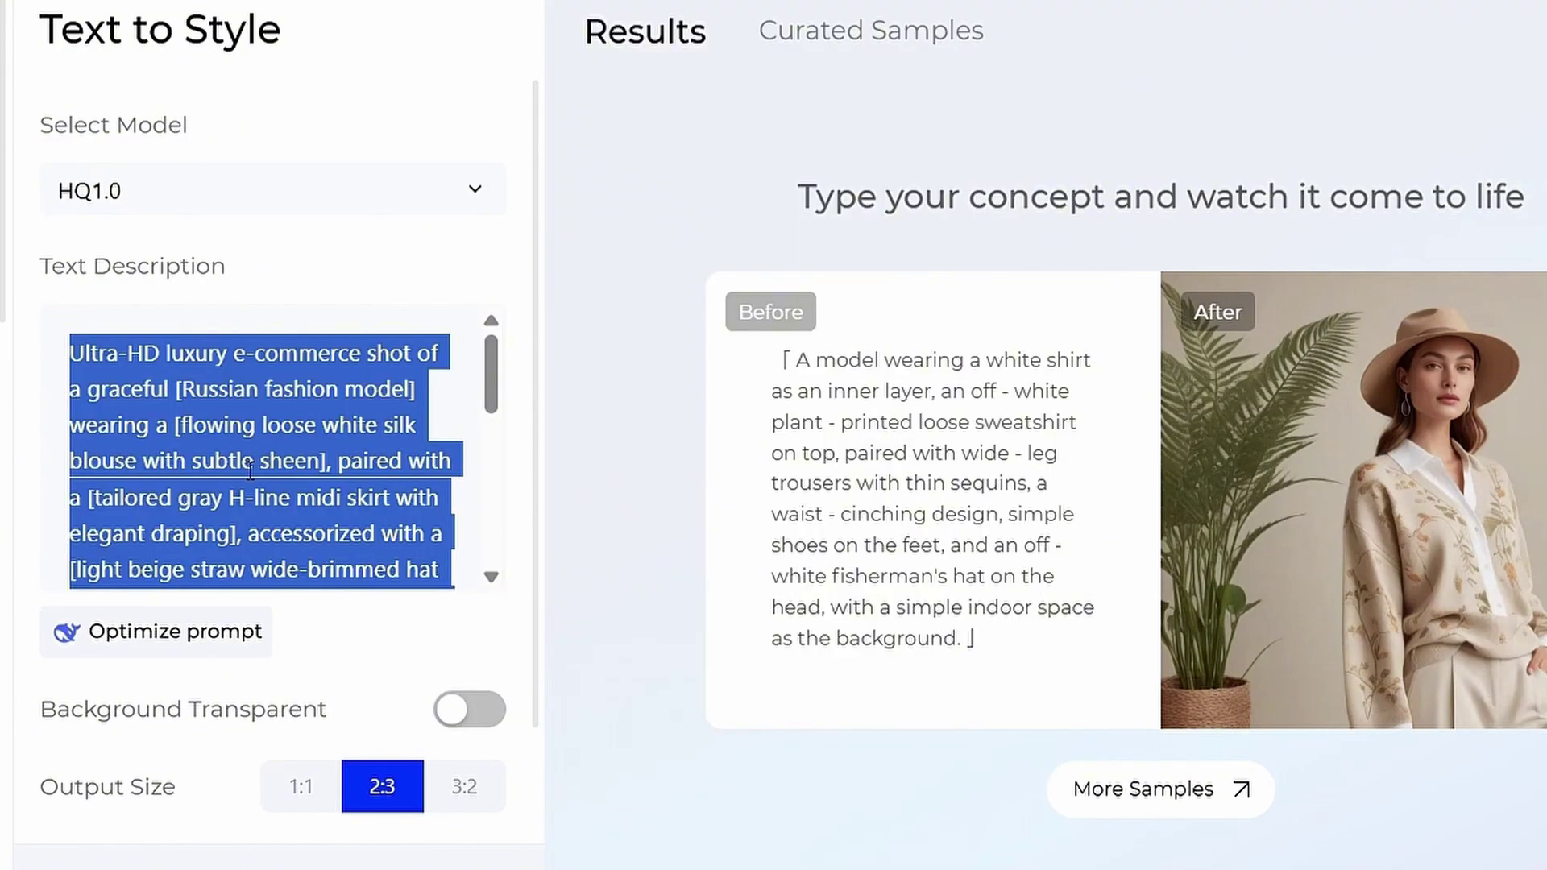
key(ctrl+v)
scroll(249, 470, up, 2)
scroll(249, 471, down, 3)
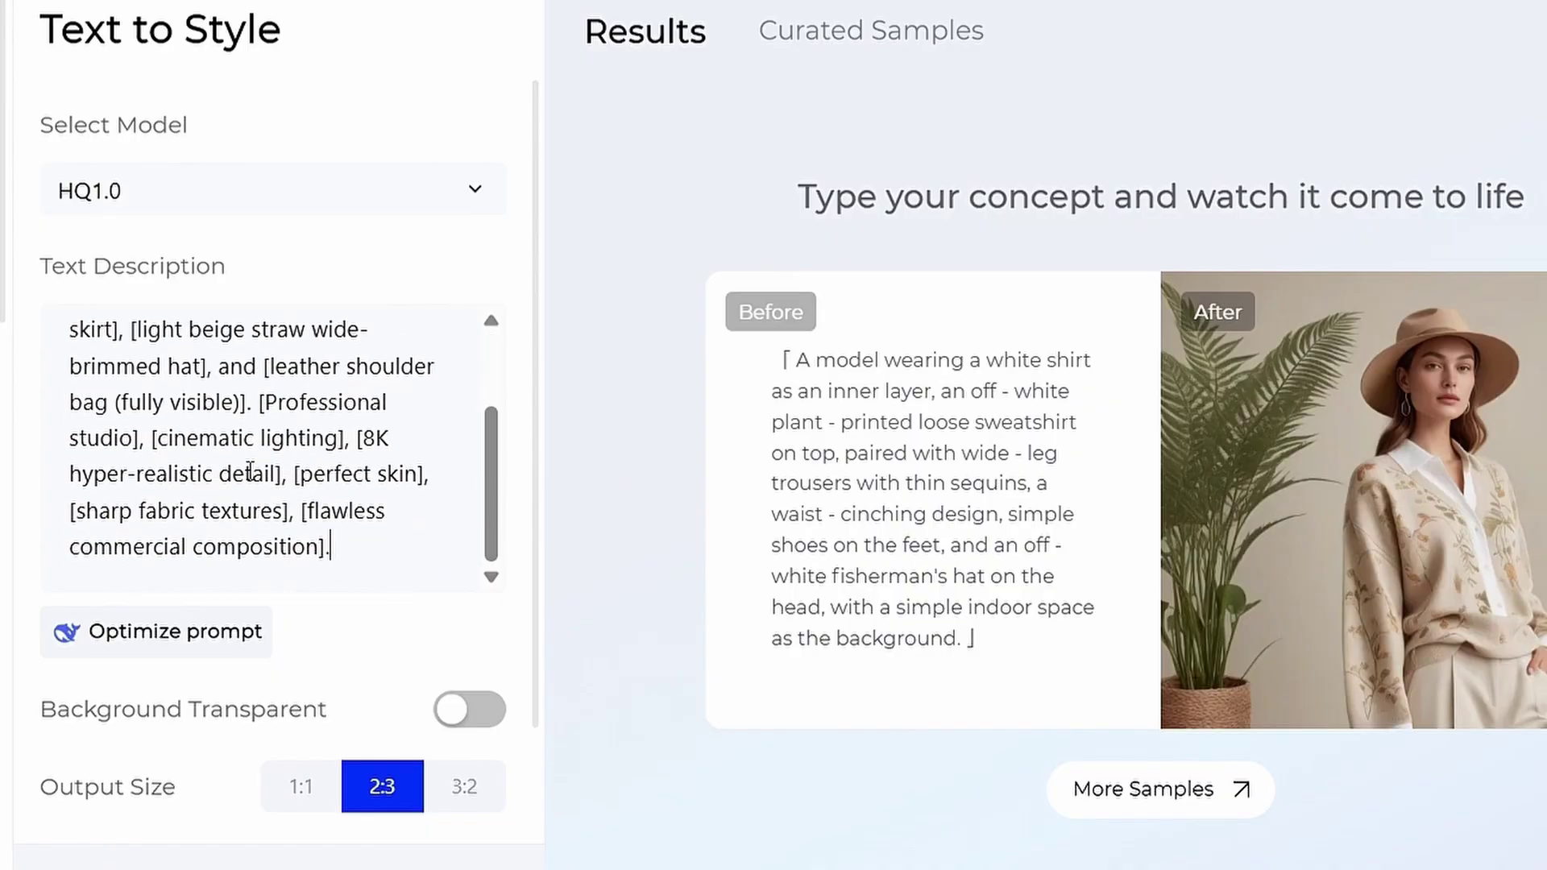
scroll(379, 617, down, 1)
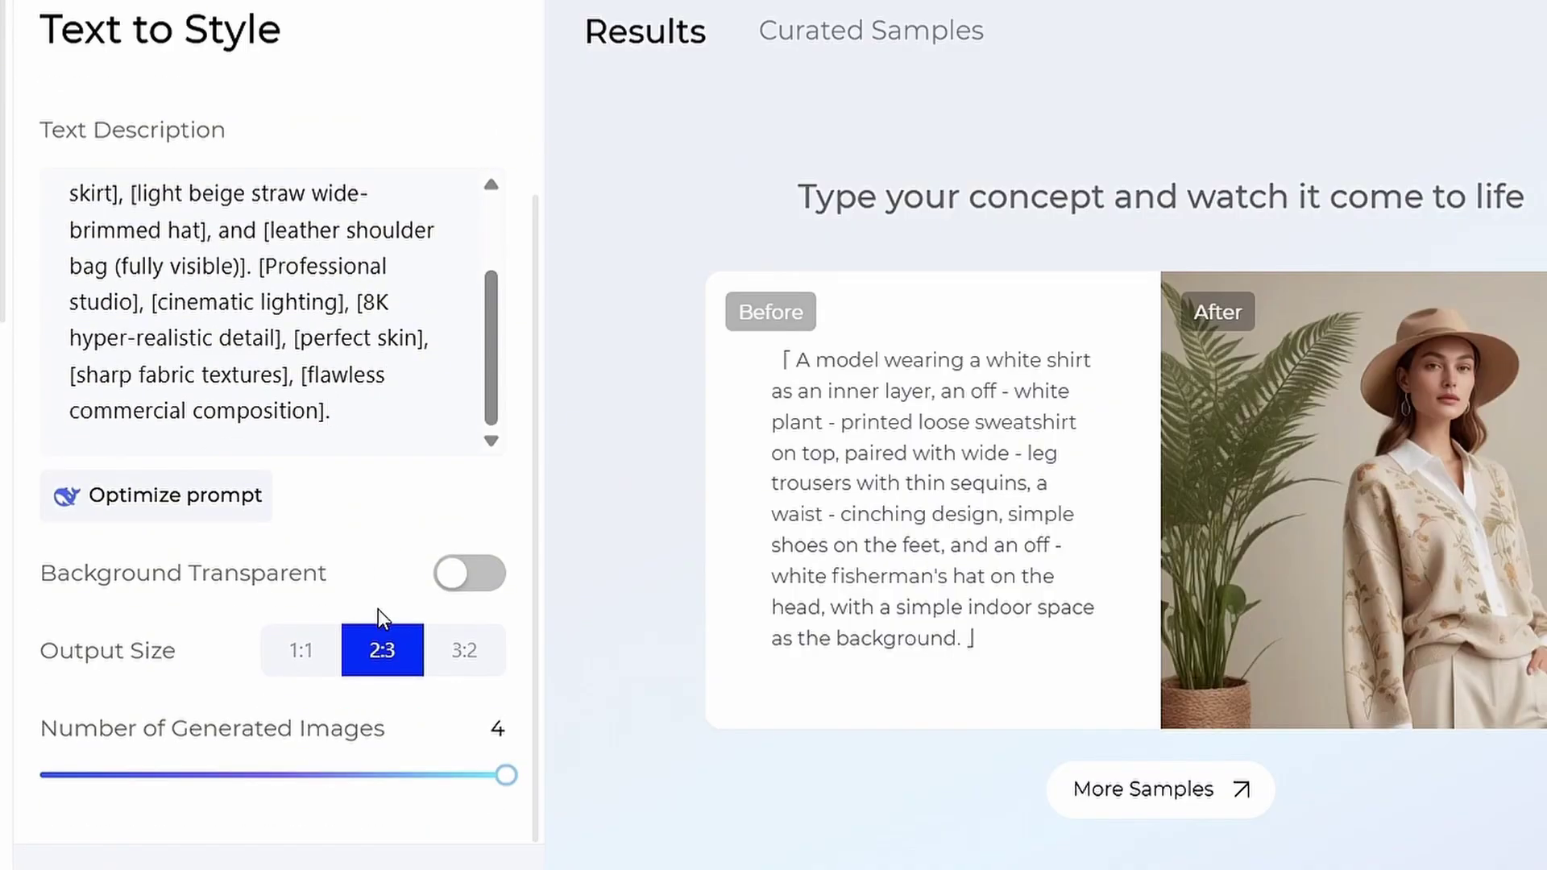
Generate with transparent background off, 2:3 output size and 3 images
click(484, 584)
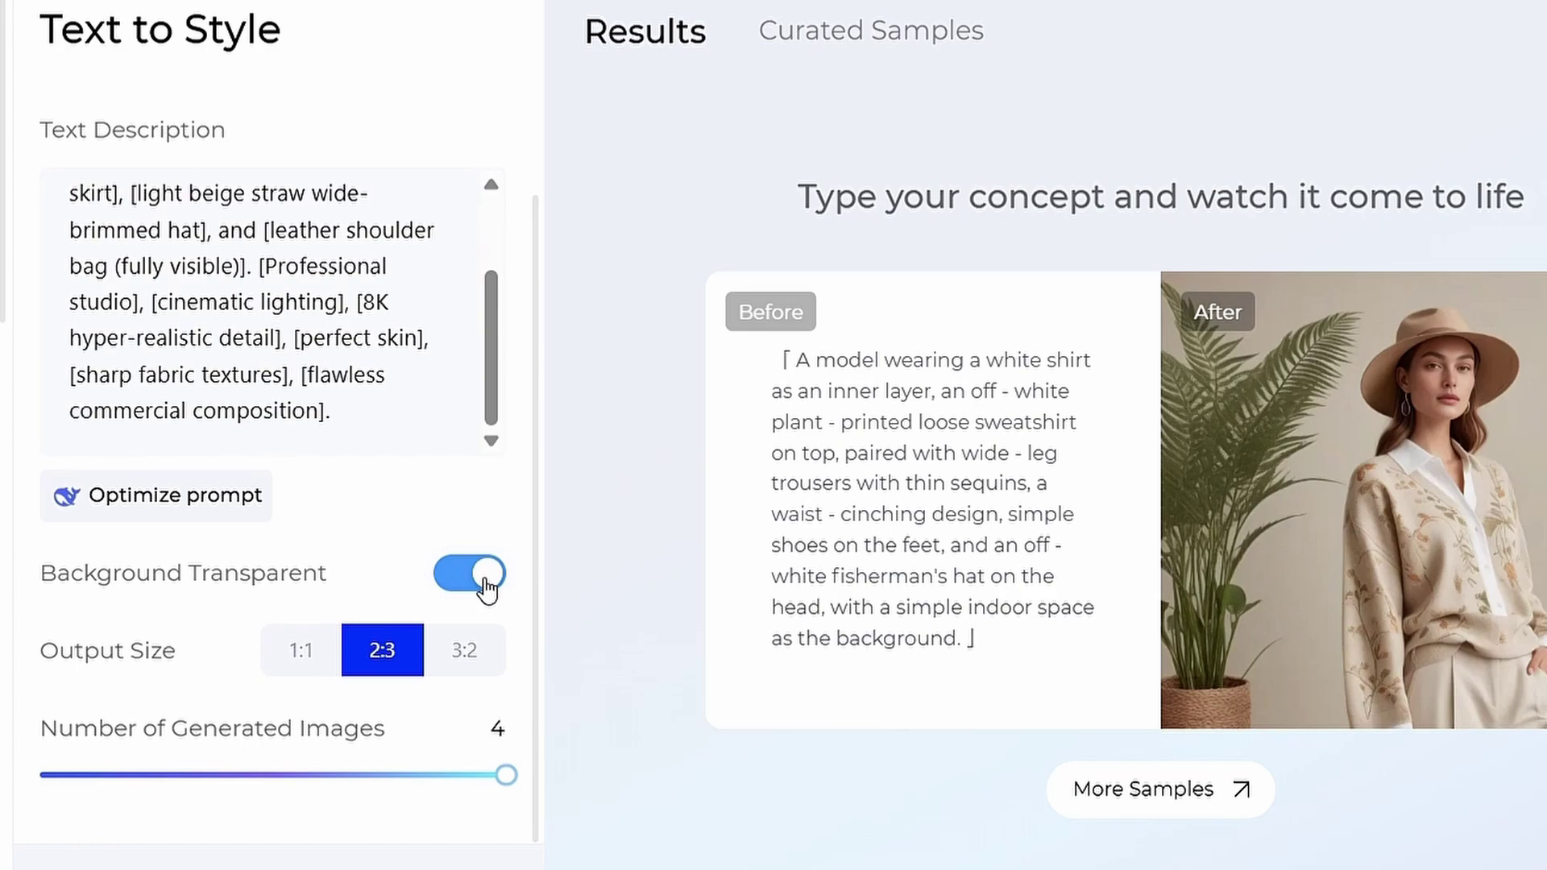
click(486, 588)
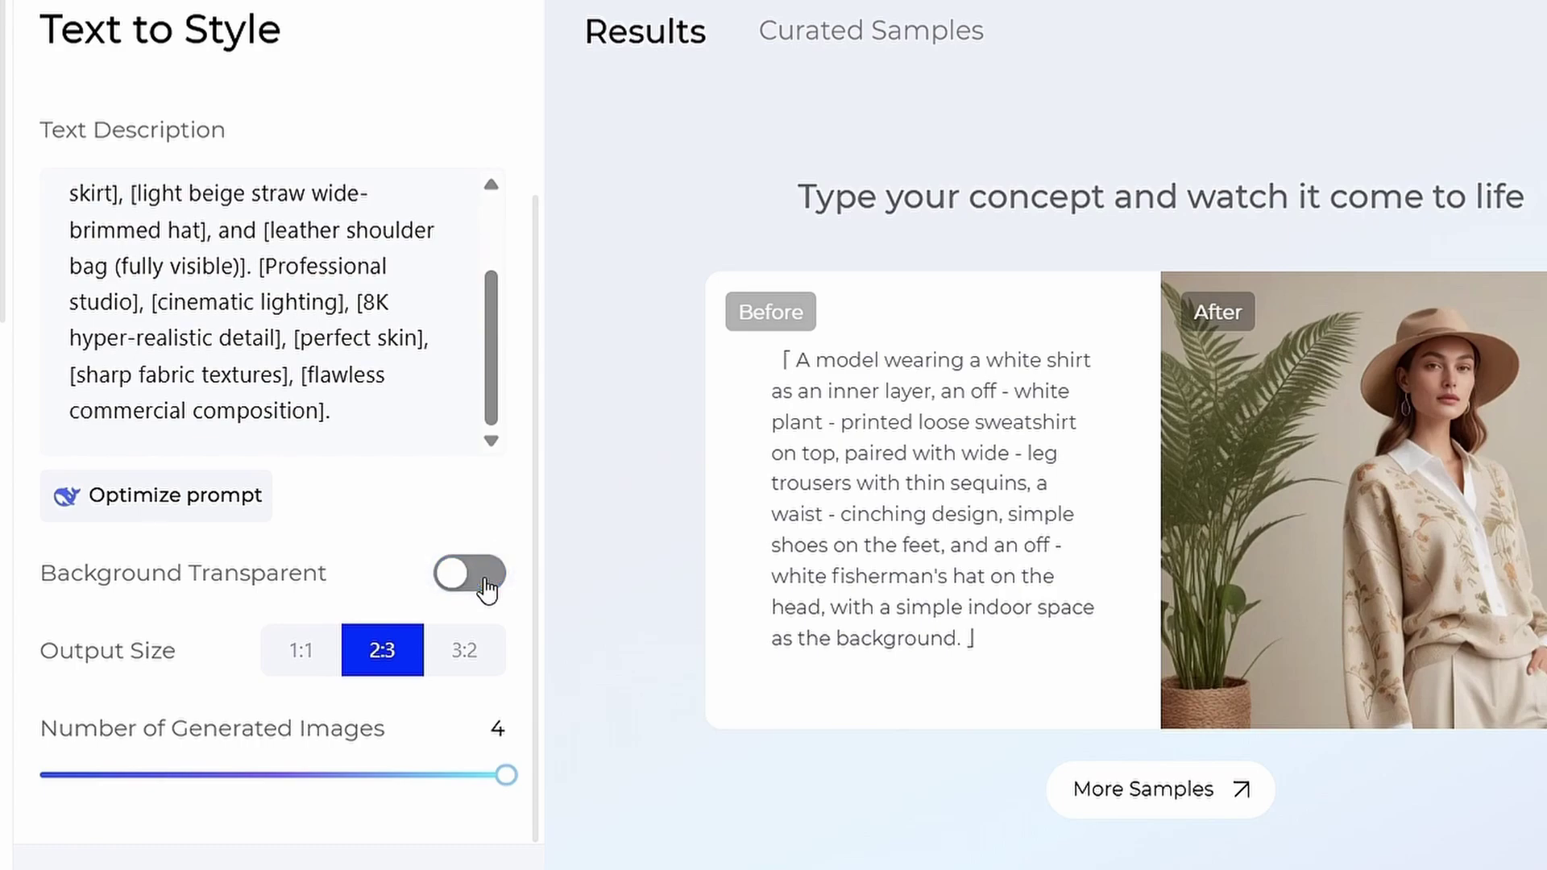
click(474, 522)
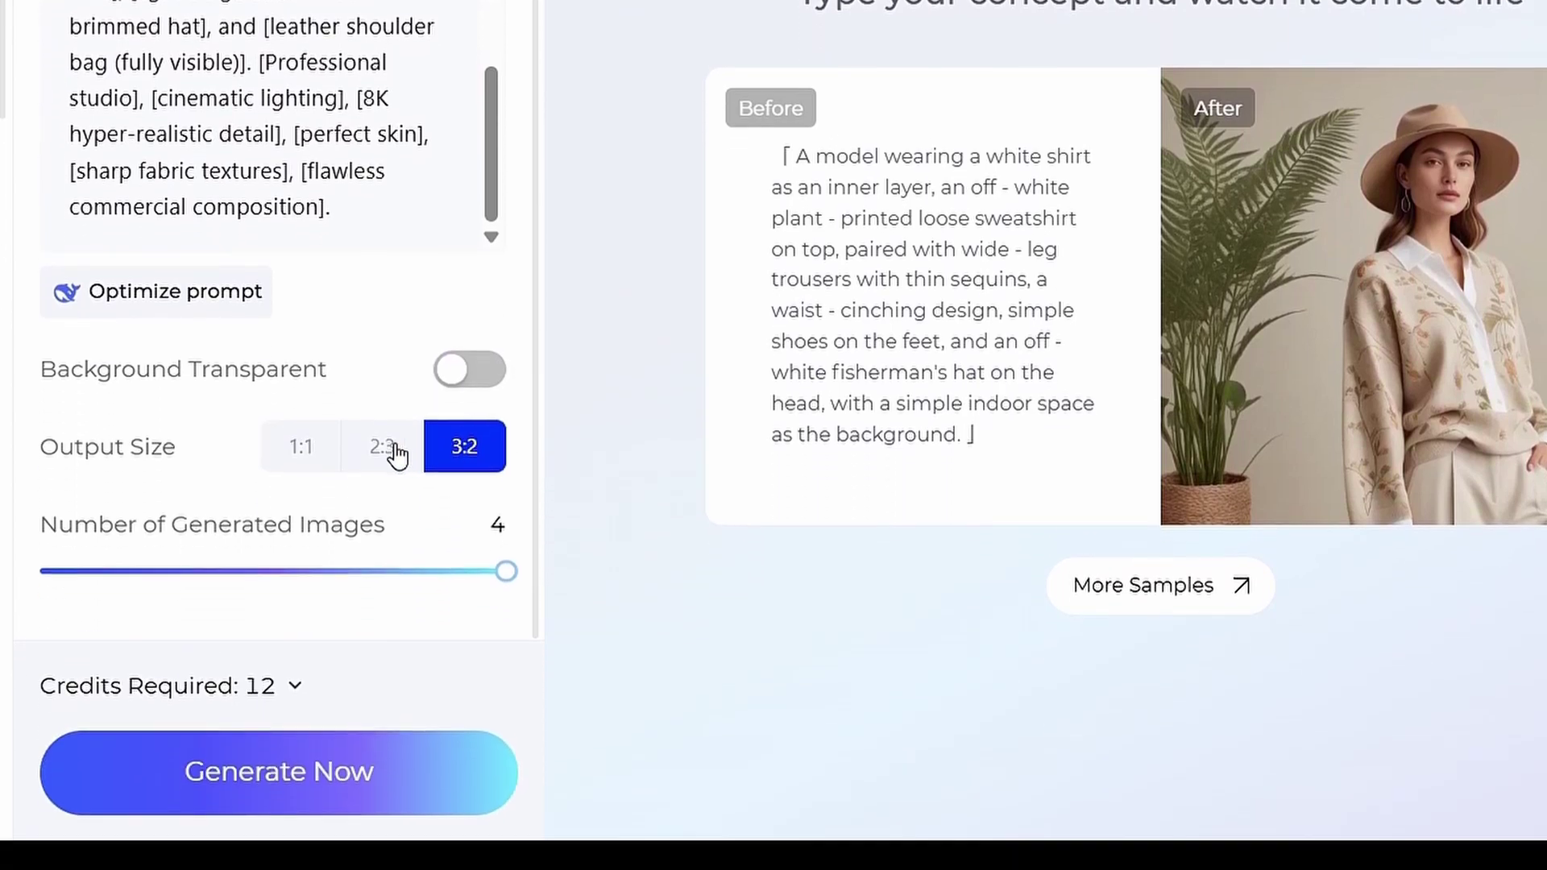
click(393, 450)
mouse_move(498, 563)
mouse_down()
mouse_move(190, 597)
mouse_move(77, 580)
mouse_move(339, 580)
mouse_up()
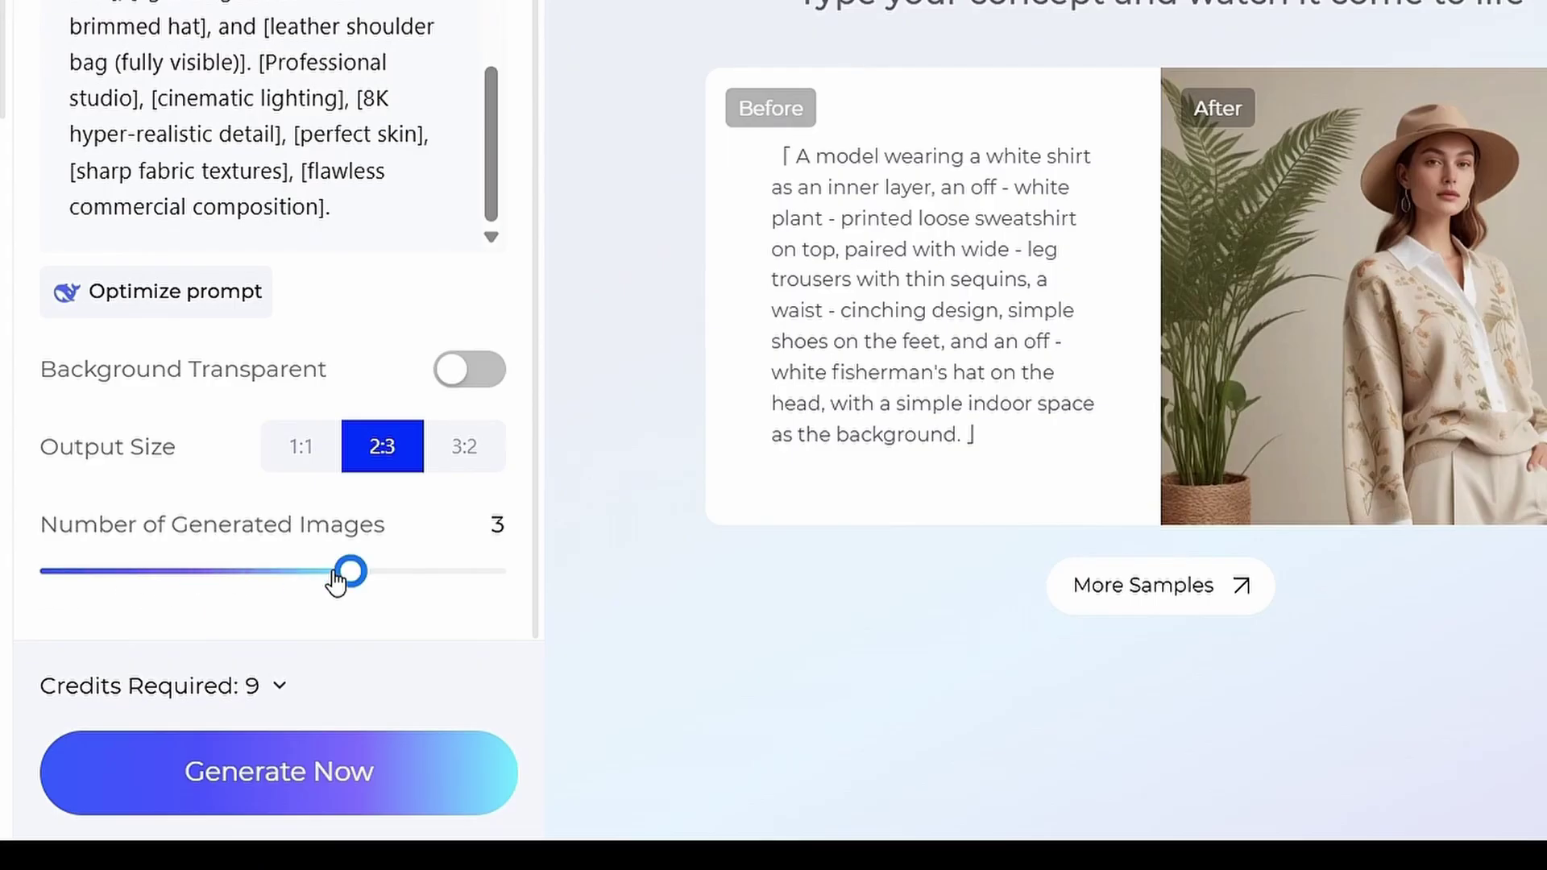
click(415, 783)
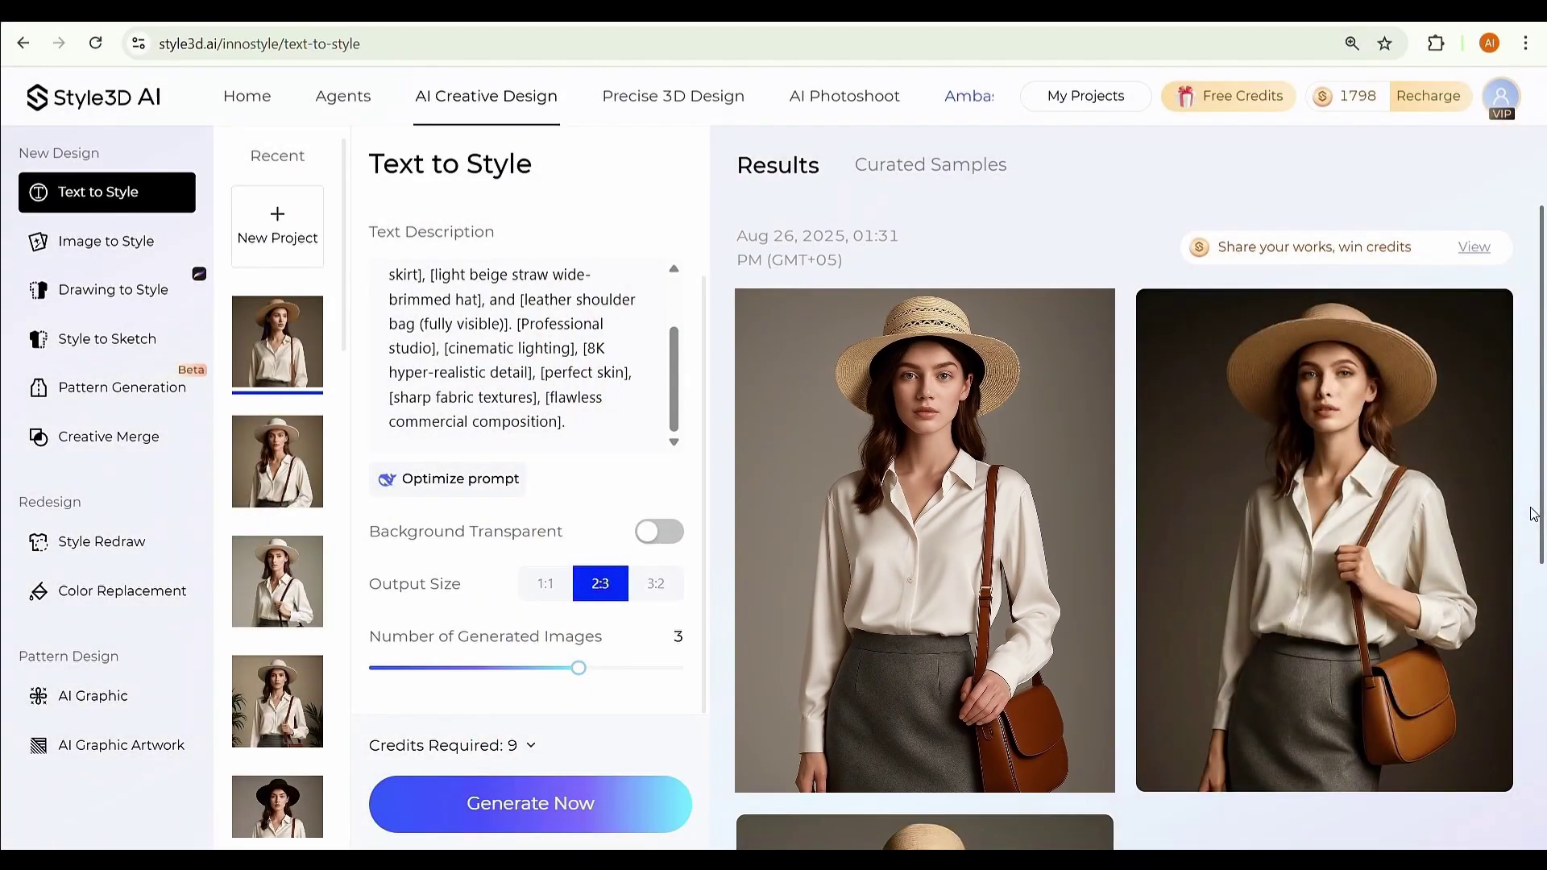
Download the second straw-hat result, then view the third thumbnail
click(1142, 625)
click(1196, 722)
click(82, 517)
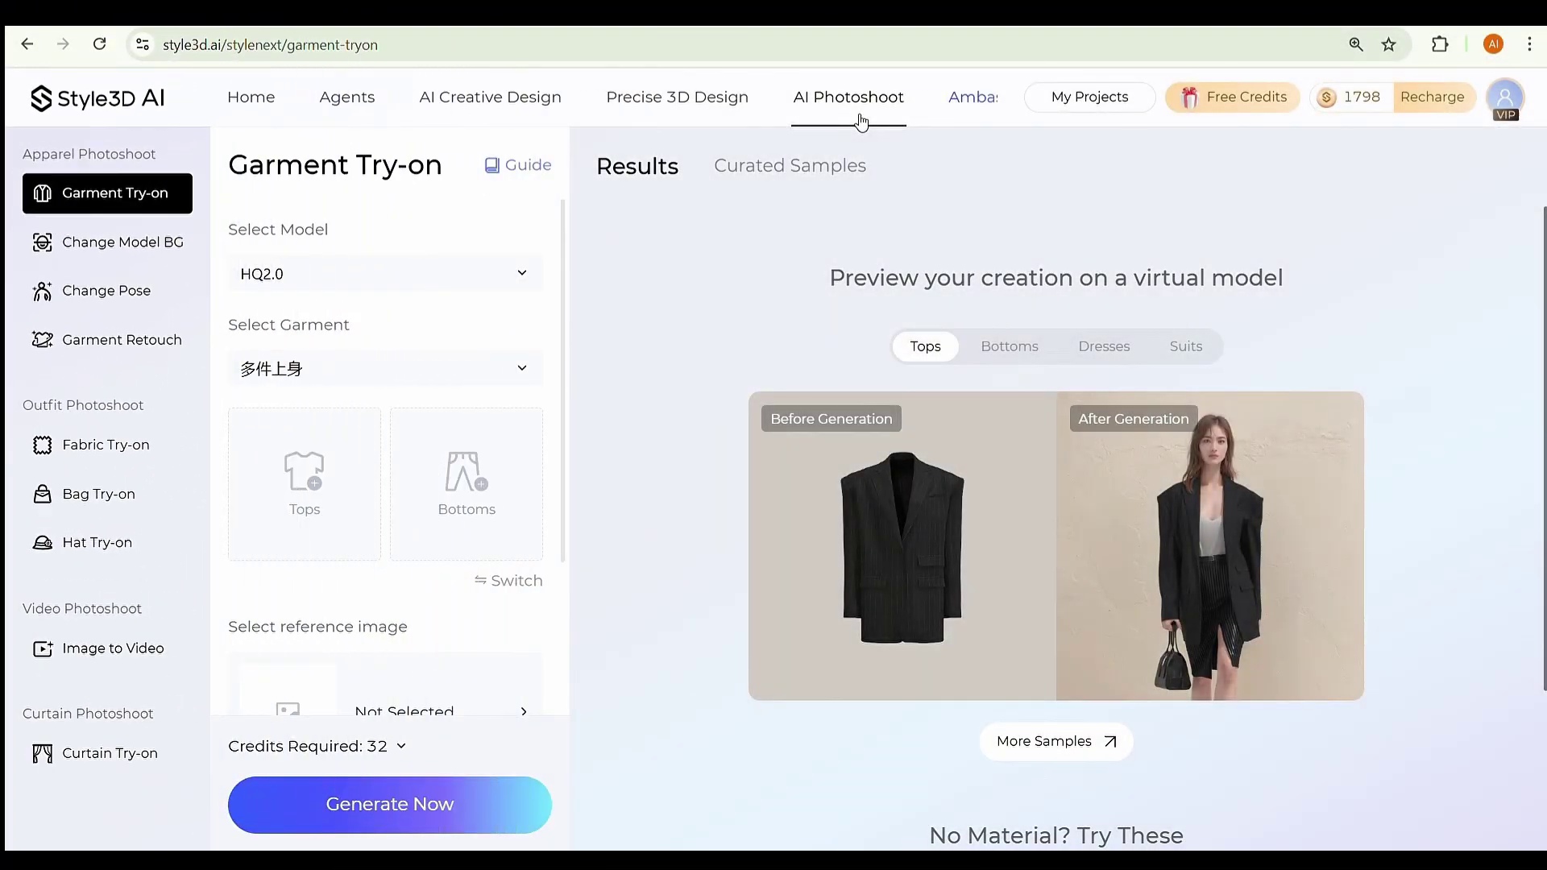
Switch to Bag Try-on in the AI Photoshoot sidebar
click(101, 494)
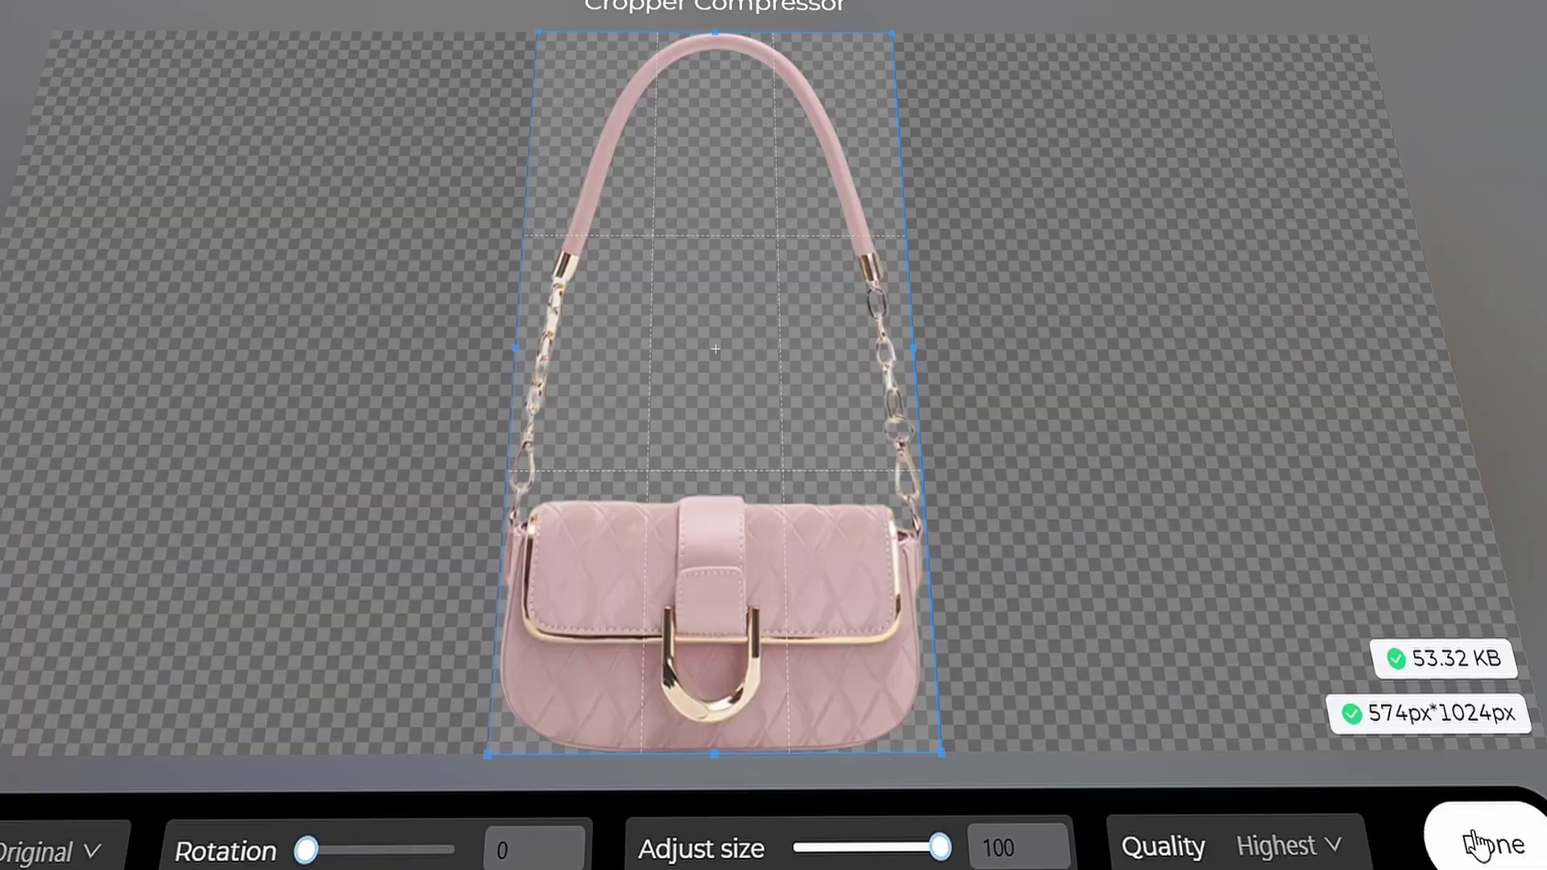
Upload the pink bag and set the straw-hat model photo as reference image
click(1469, 840)
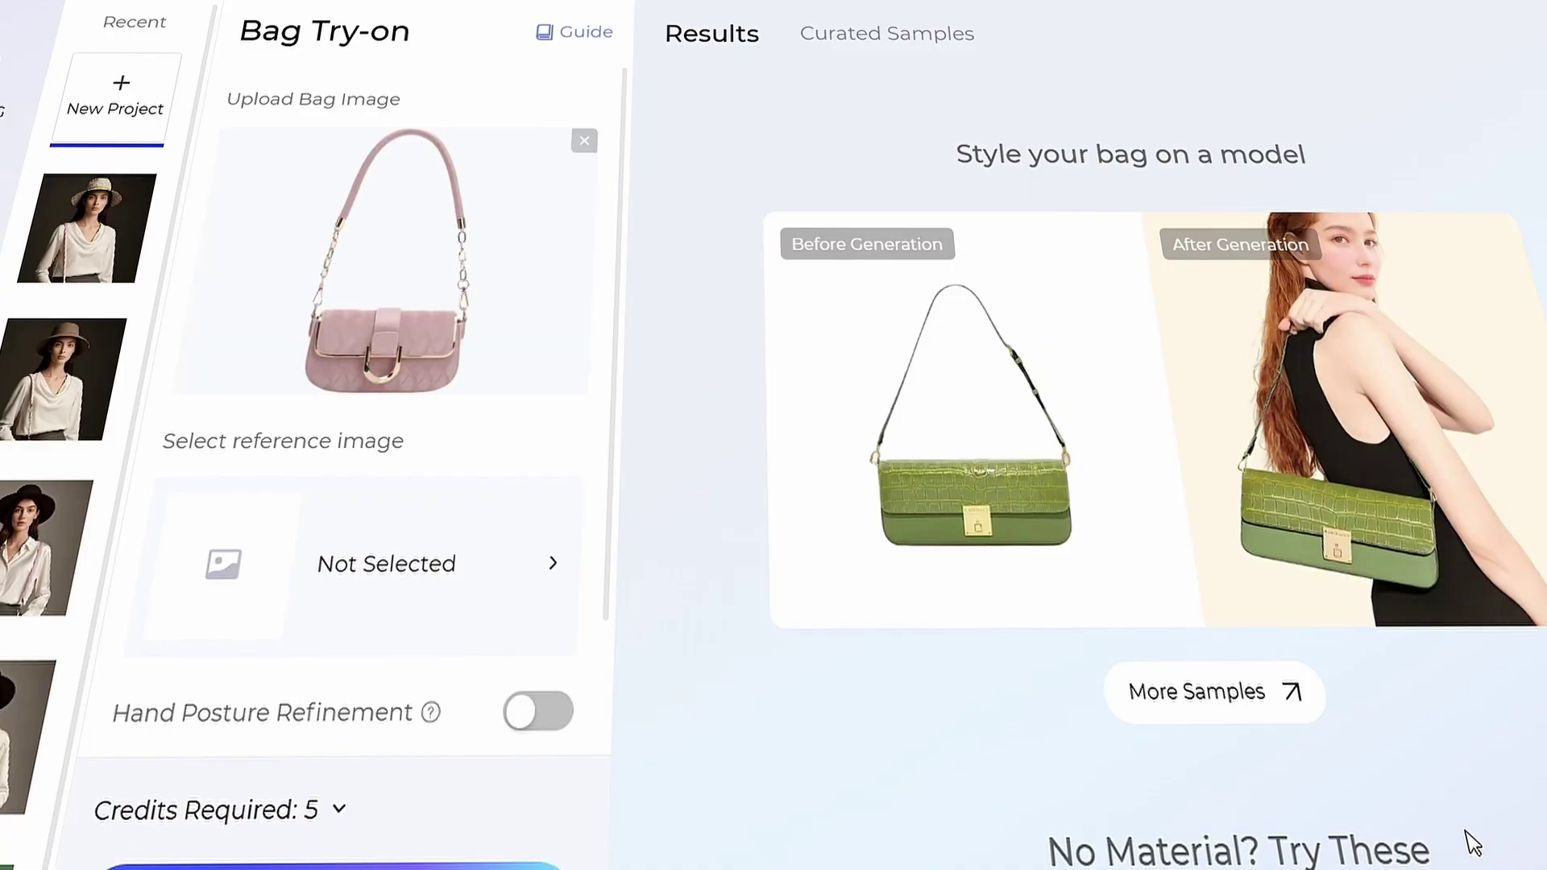
click(361, 613)
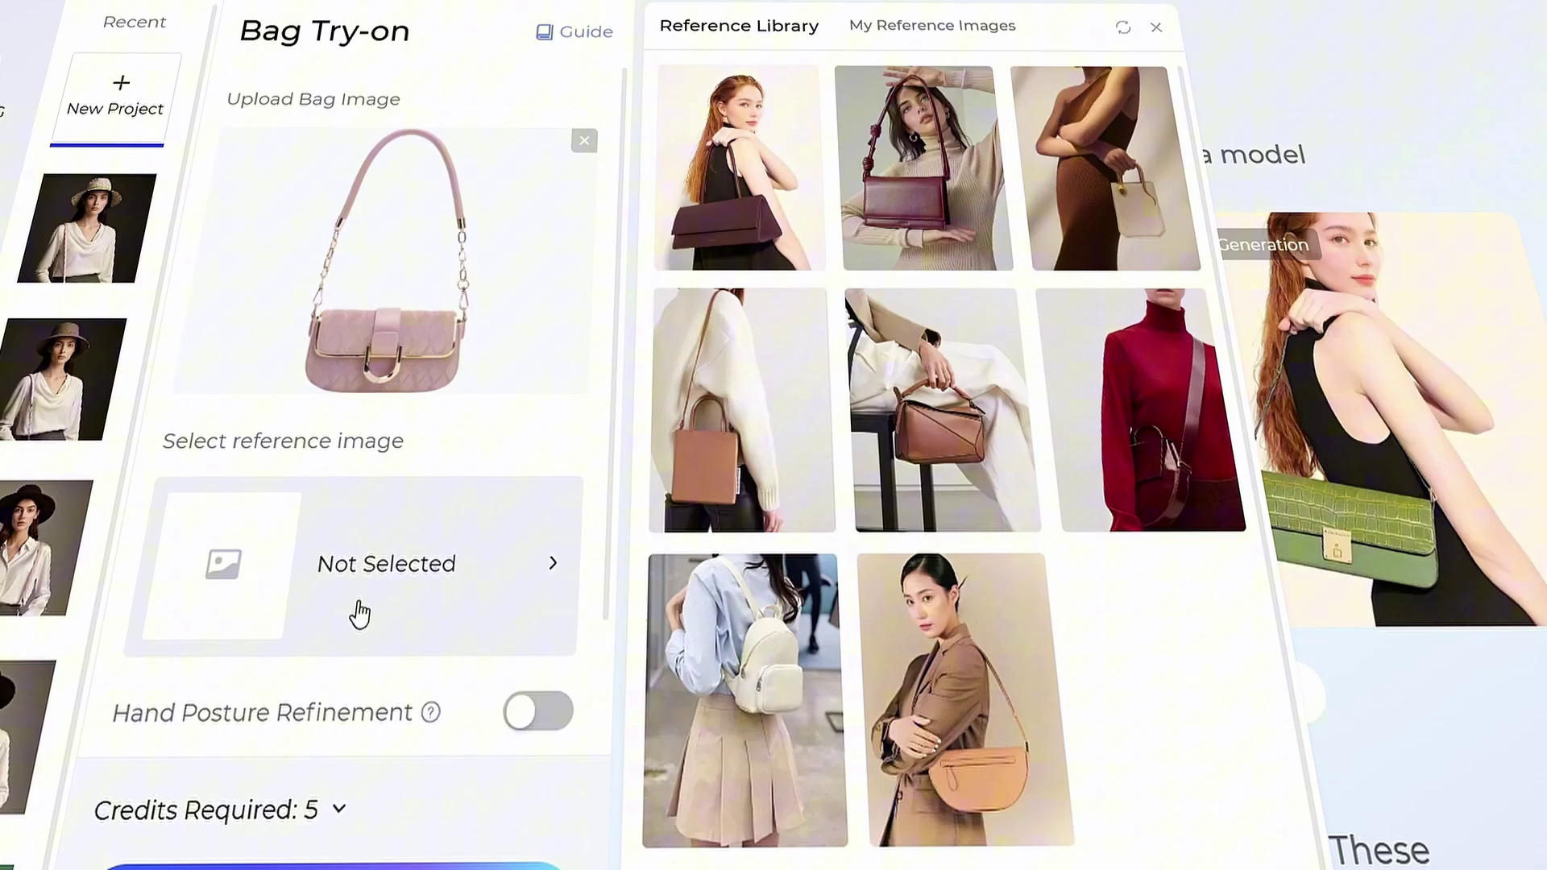
click(901, 34)
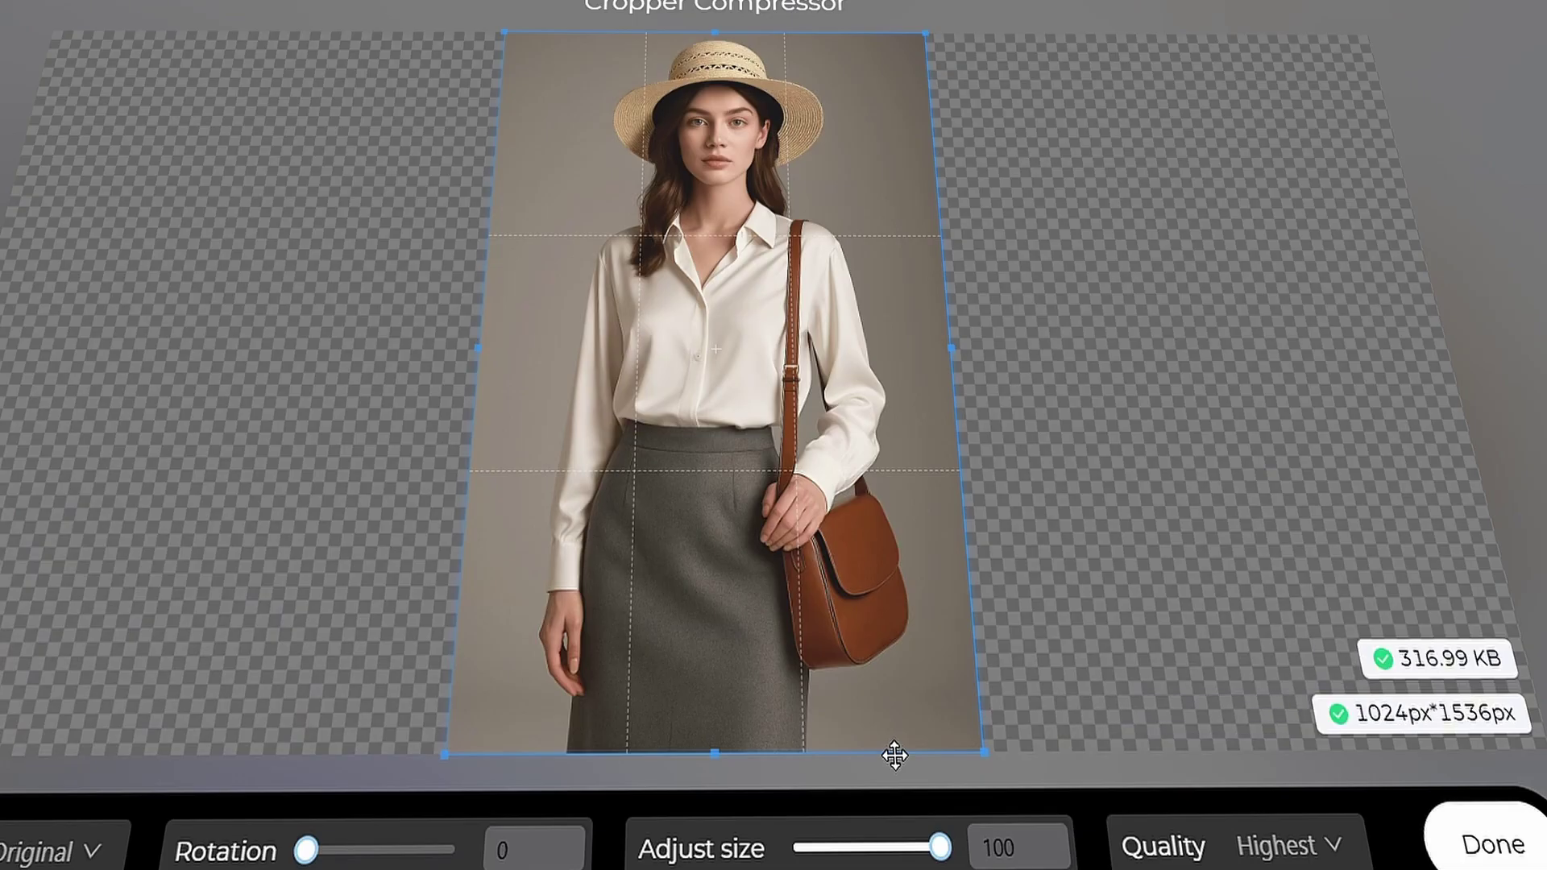
click(1502, 844)
click(943, 194)
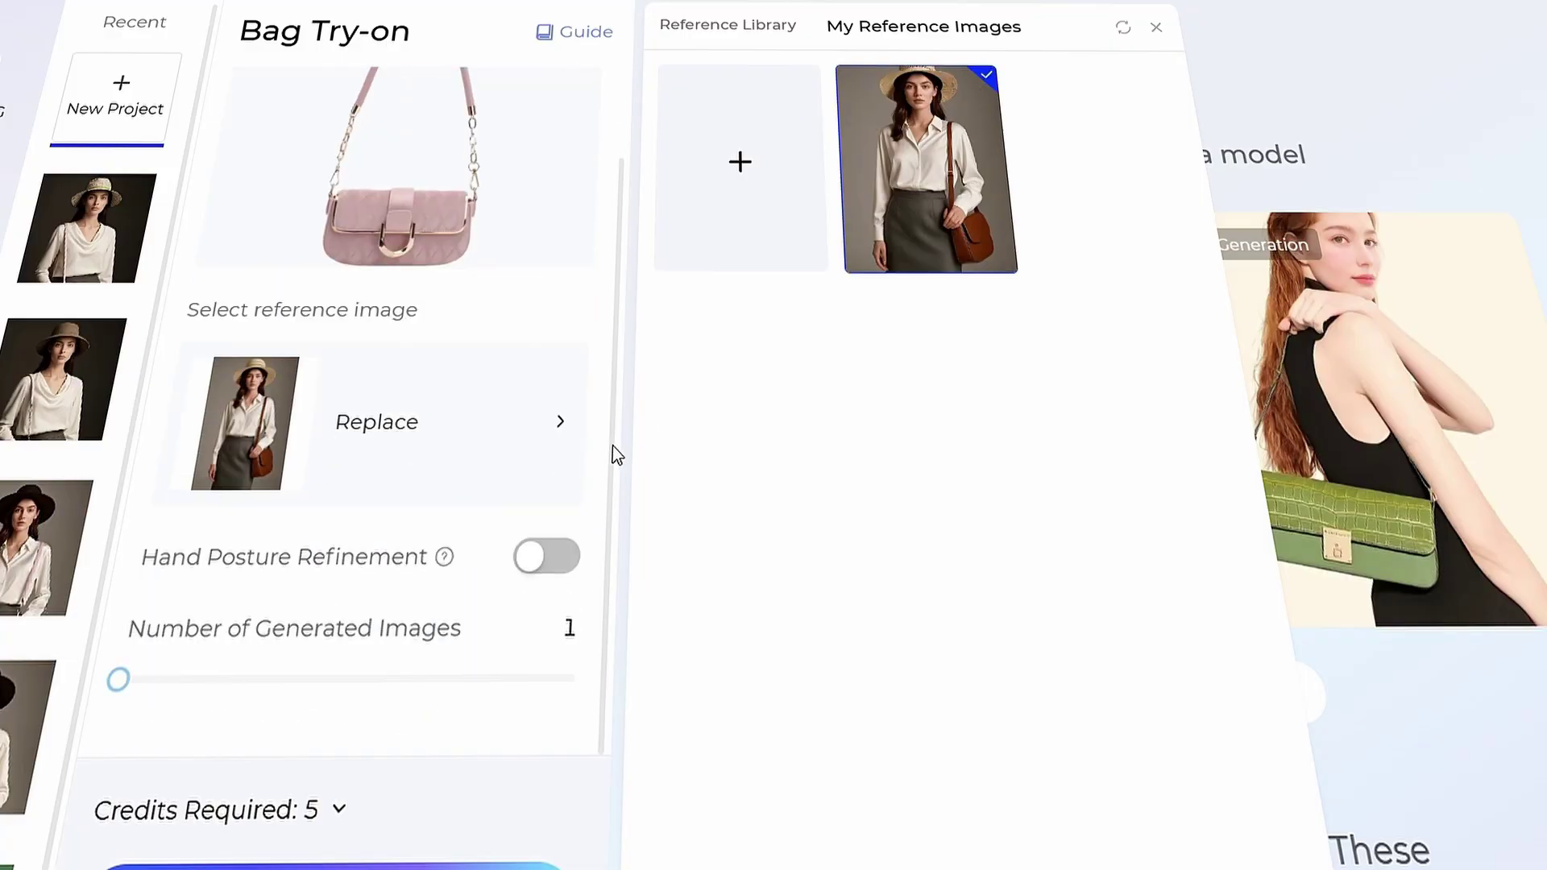
Turn on Hand Posture Refinement, set 2 images, and start generating
click(555, 551)
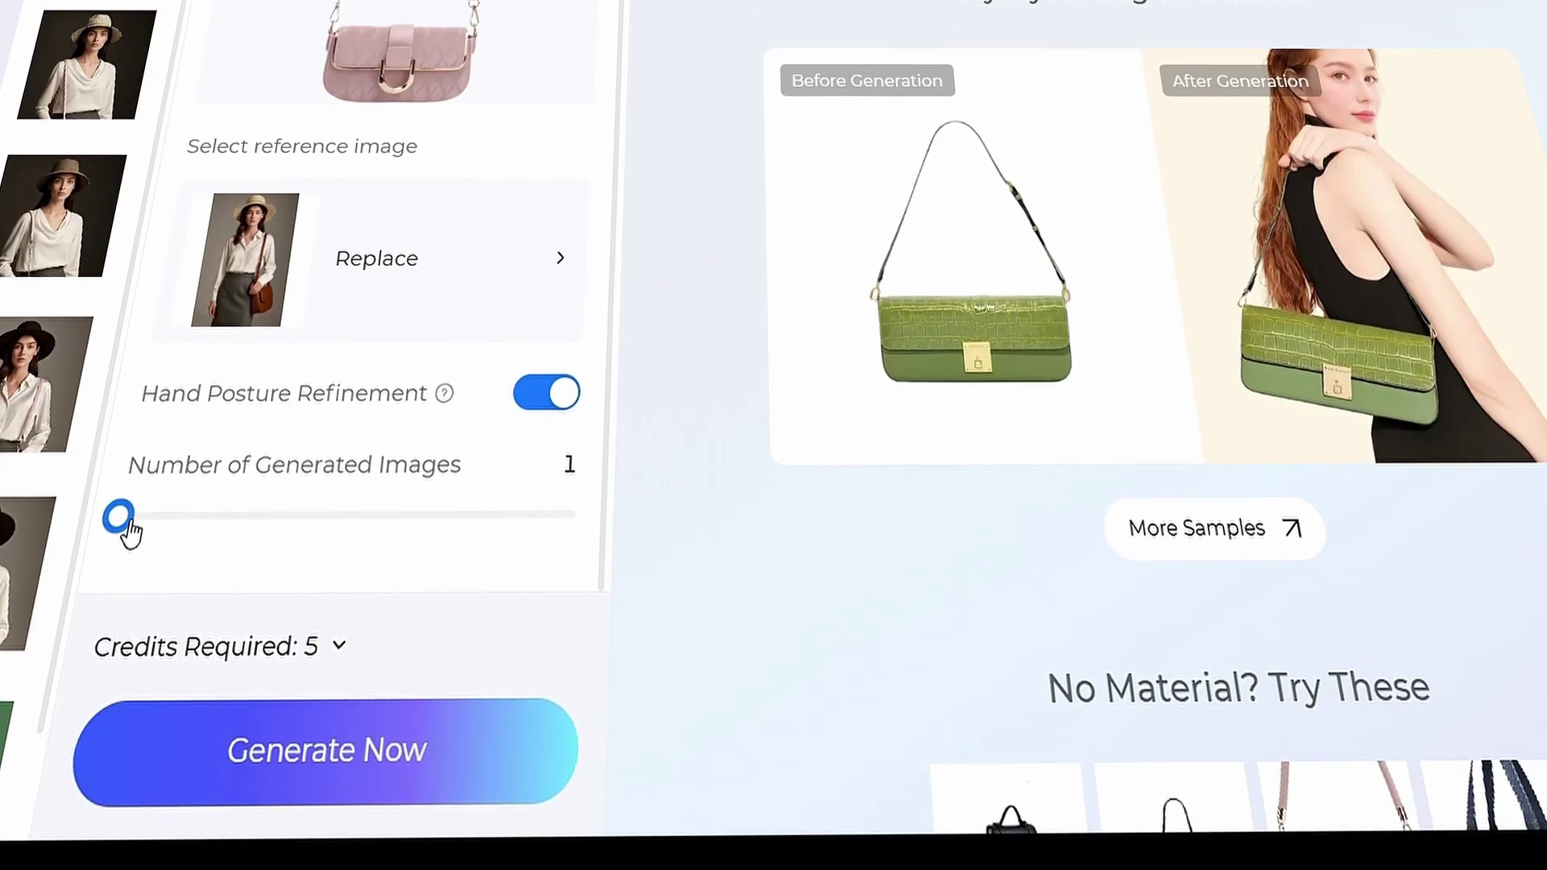
drag(121, 521, 269, 519)
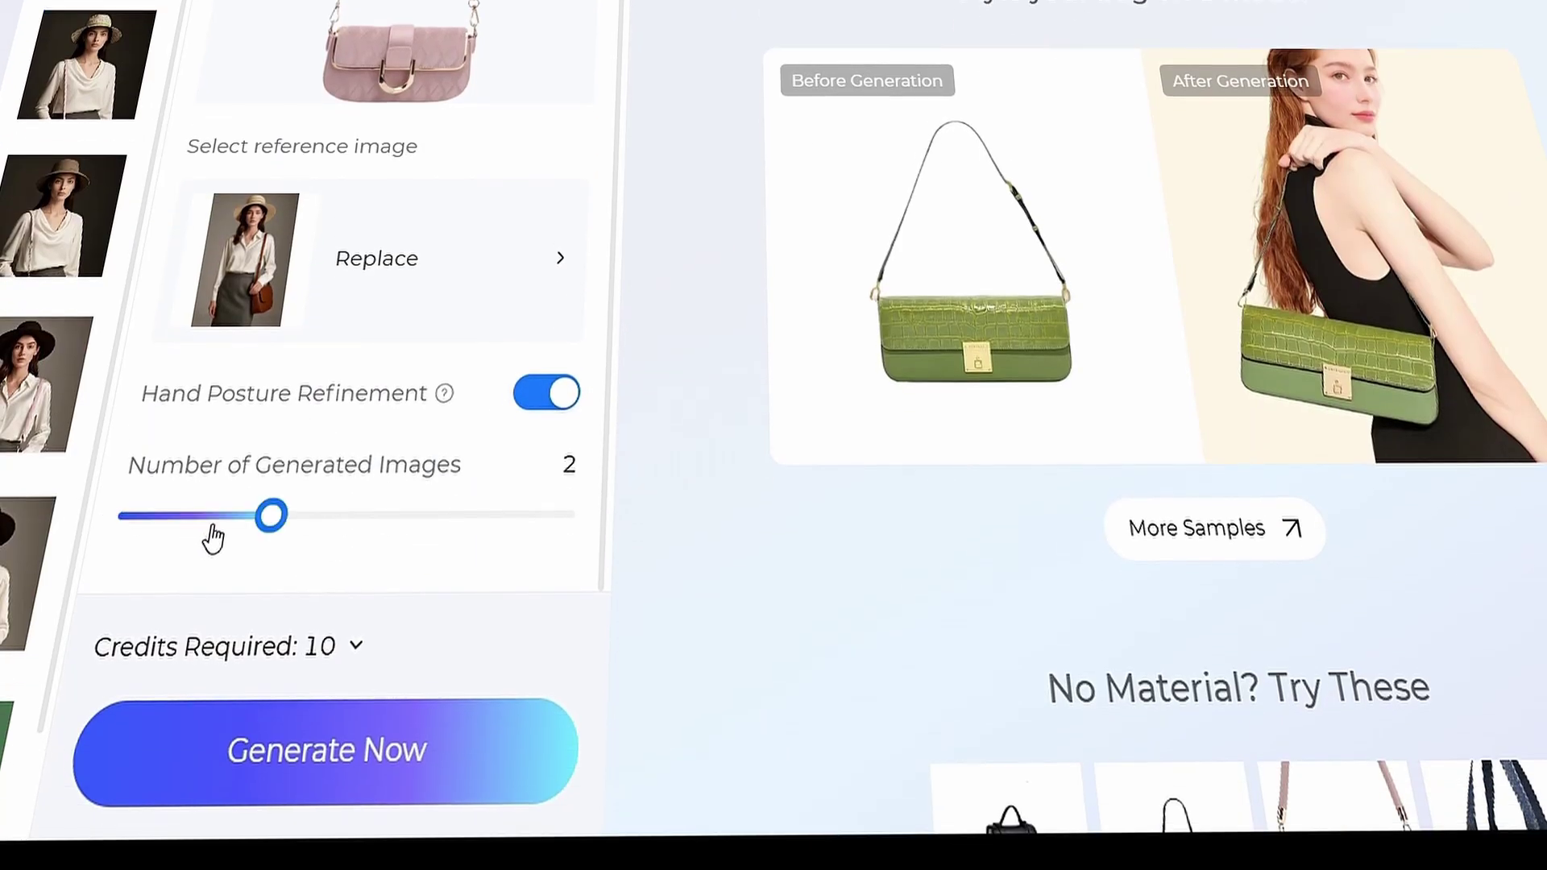
click(369, 749)
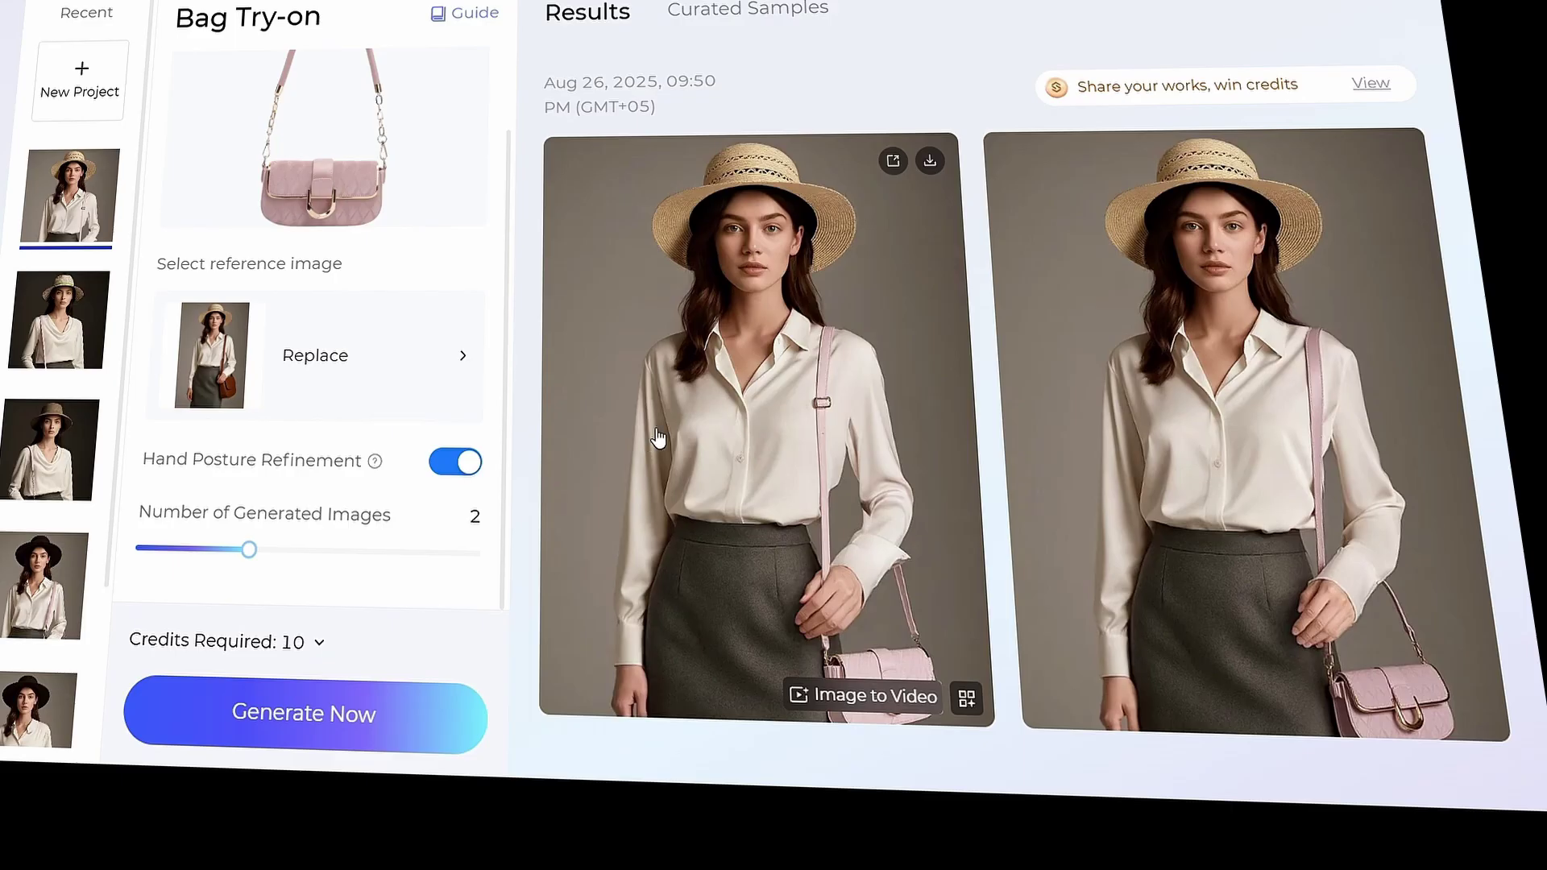
Open the first pink-bag try-on result in the detail view
click(658, 438)
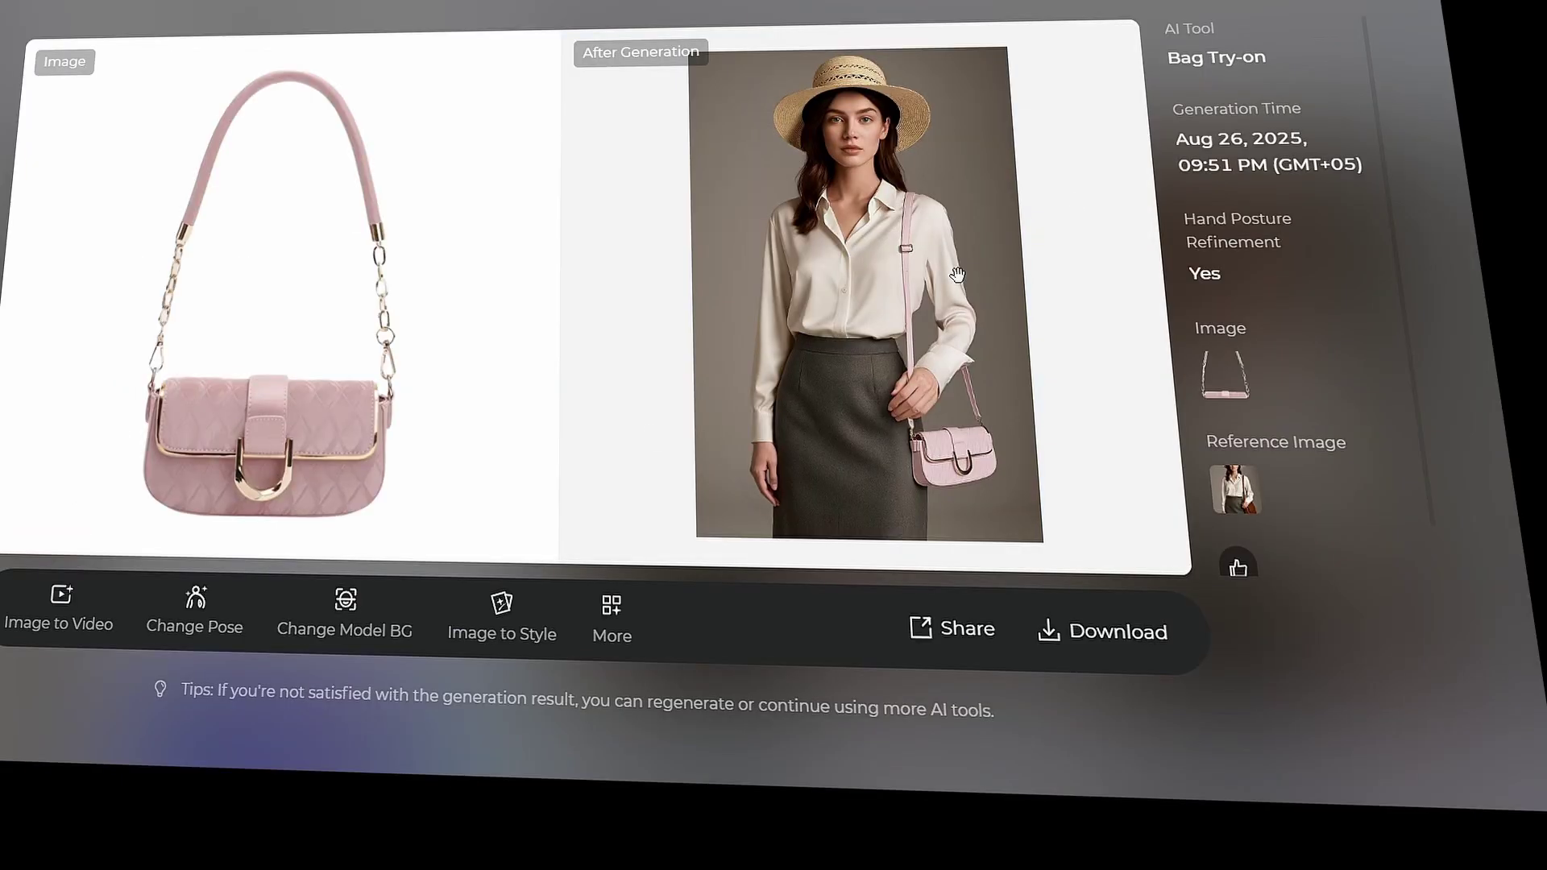
scroll(831, 249, up, 2)
scroll(843, 265, up, 2)
scroll(858, 284, up, 2)
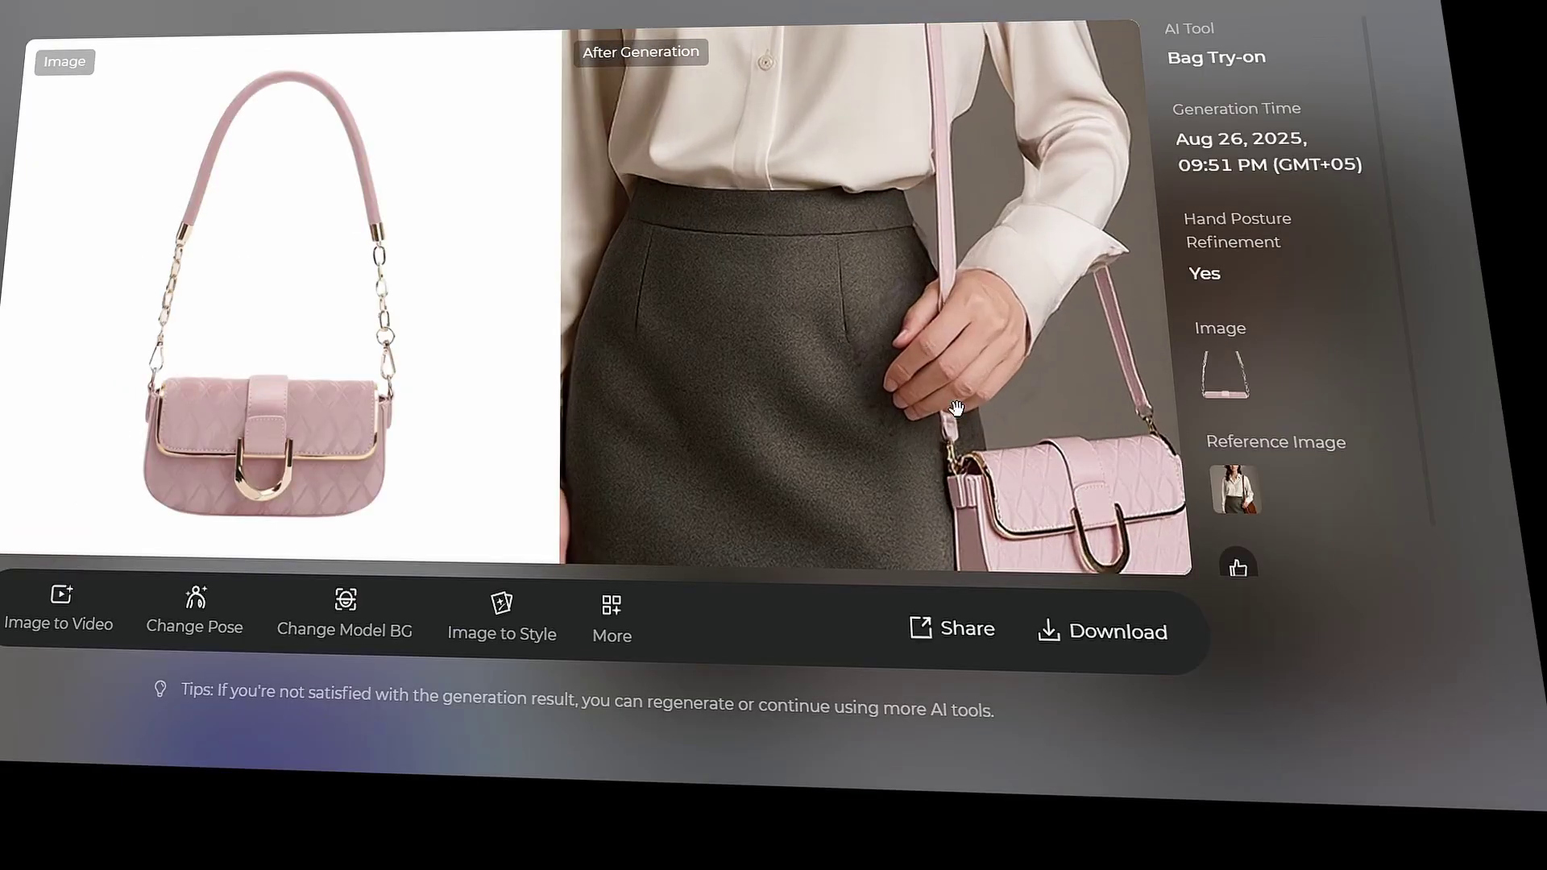
scroll(871, 301, up, 2)
scroll(872, 301, up, 2)
scroll(851, 312, up, 2)
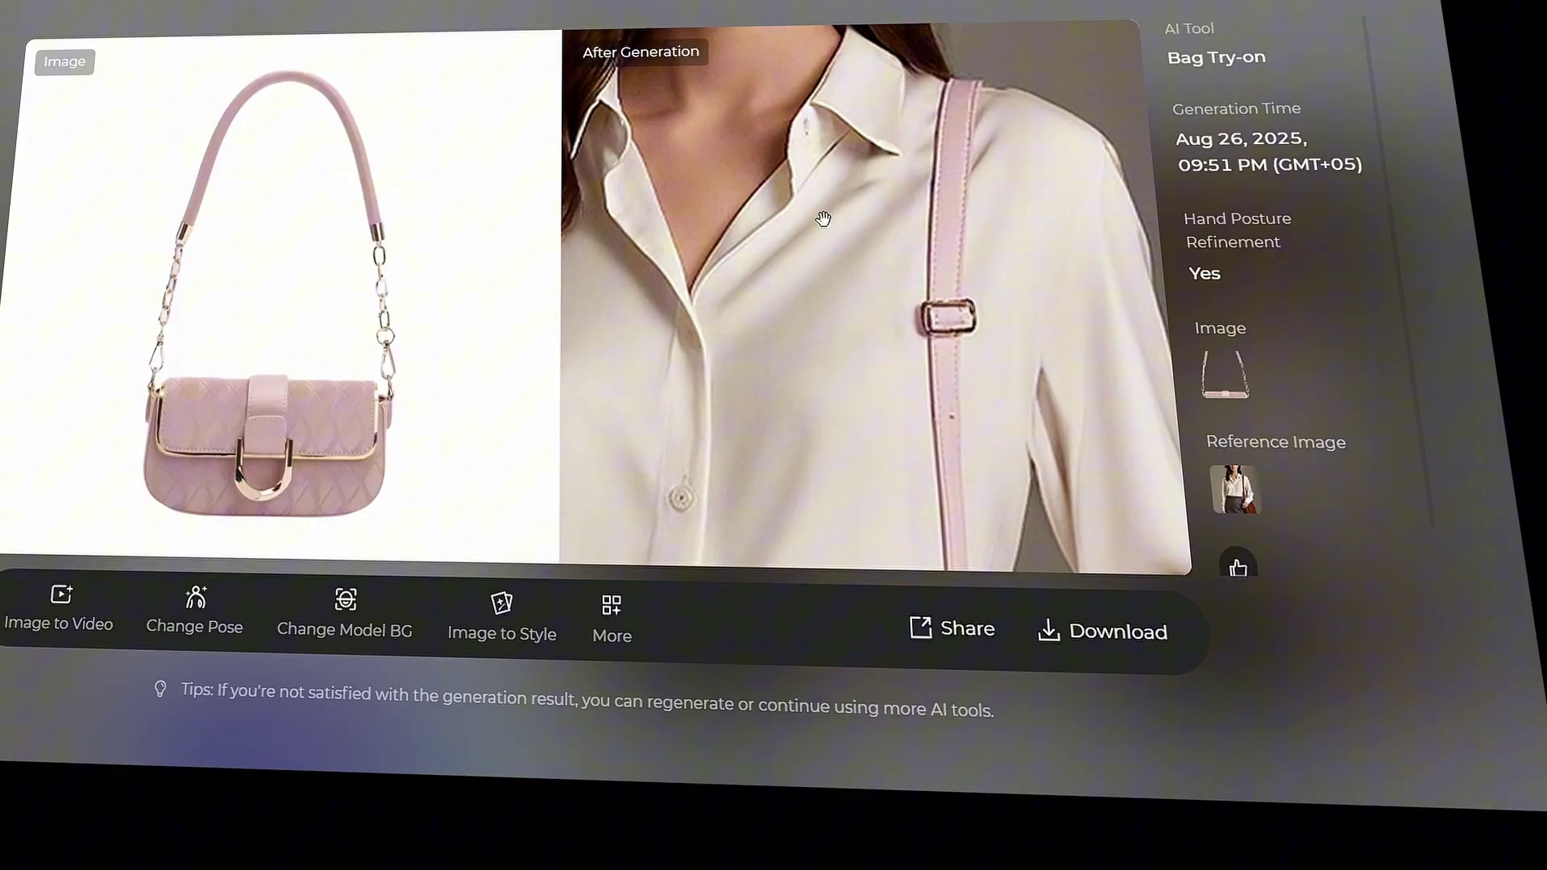
scroll(846, 351, down, 2)
scroll(853, 374, down, 2)
scroll(861, 399, up, 2)
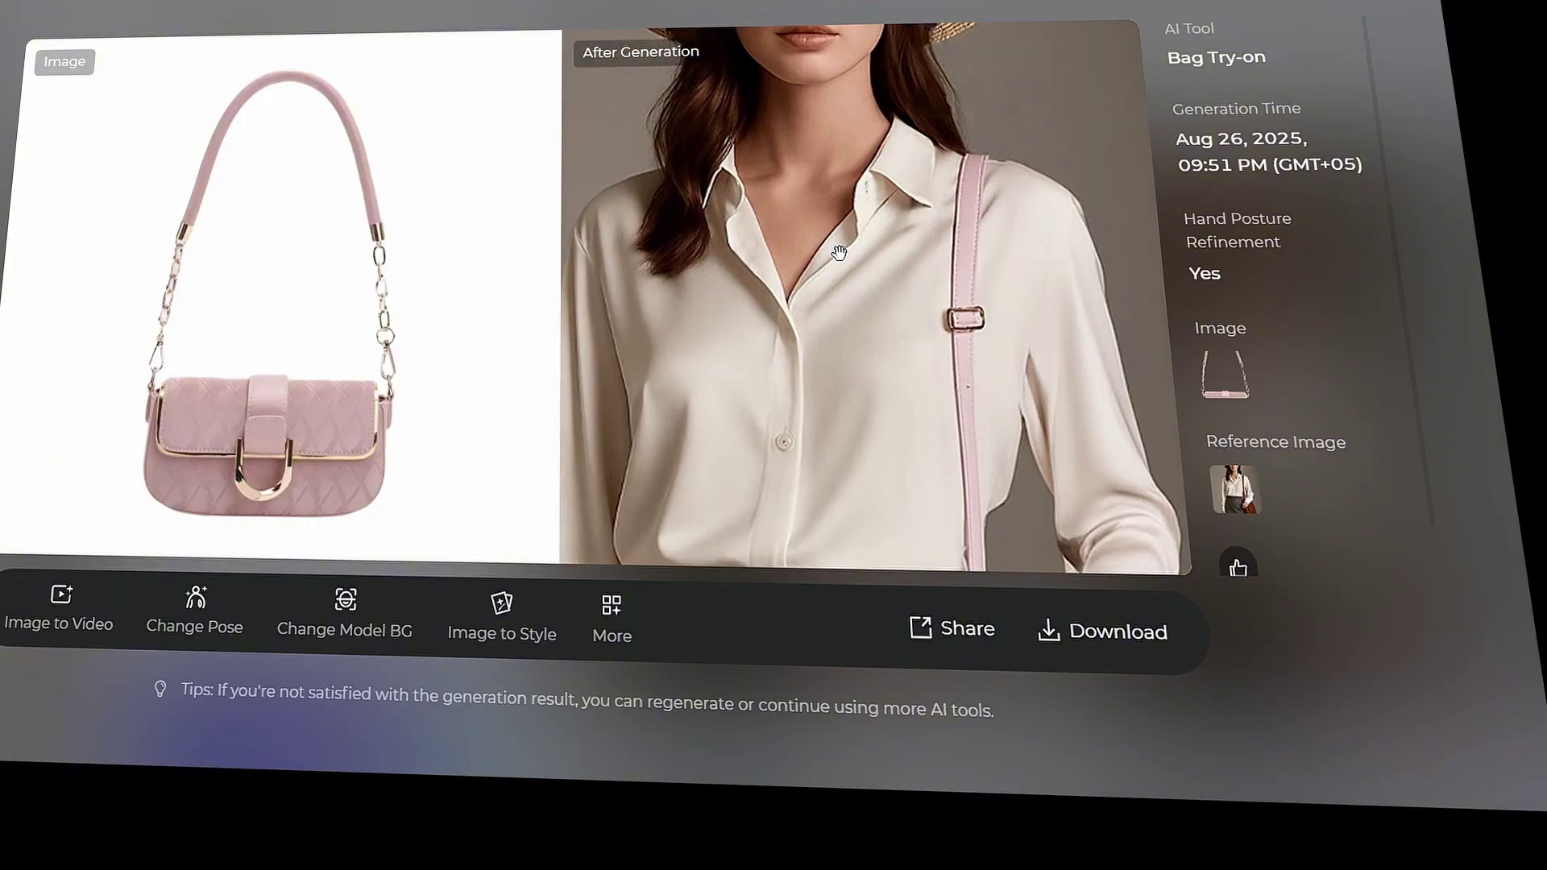
scroll(868, 427, up, 1)
scroll(868, 427, down, 2)
scroll(867, 427, down, 2)
scroll(867, 426, down, 1)
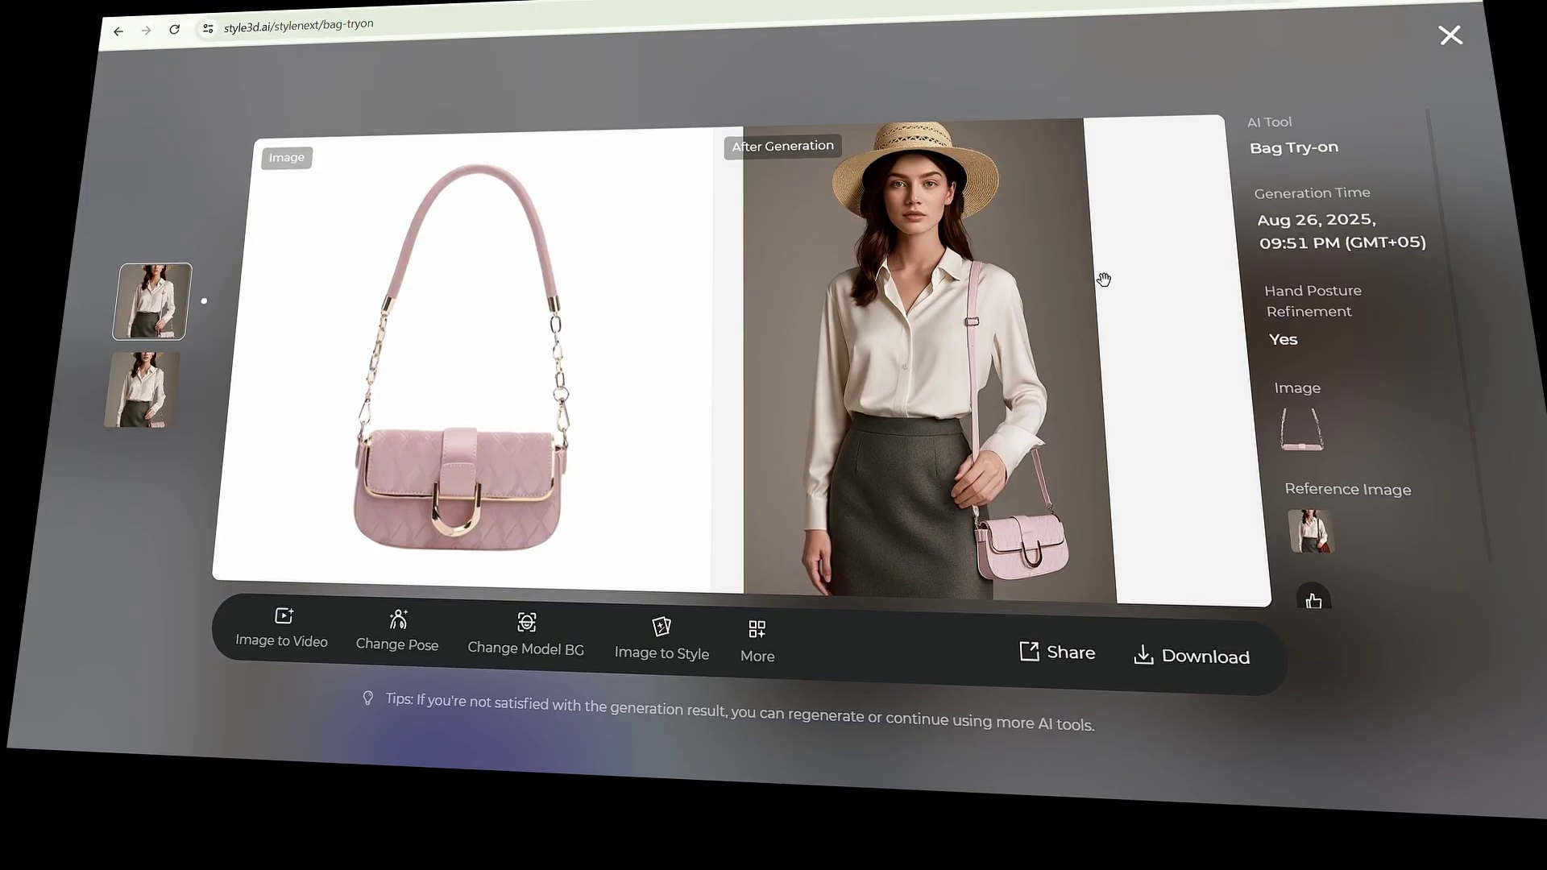
Use the pink-bag model as Hat Try-on reference and open Preview Adjustment
click(1450, 40)
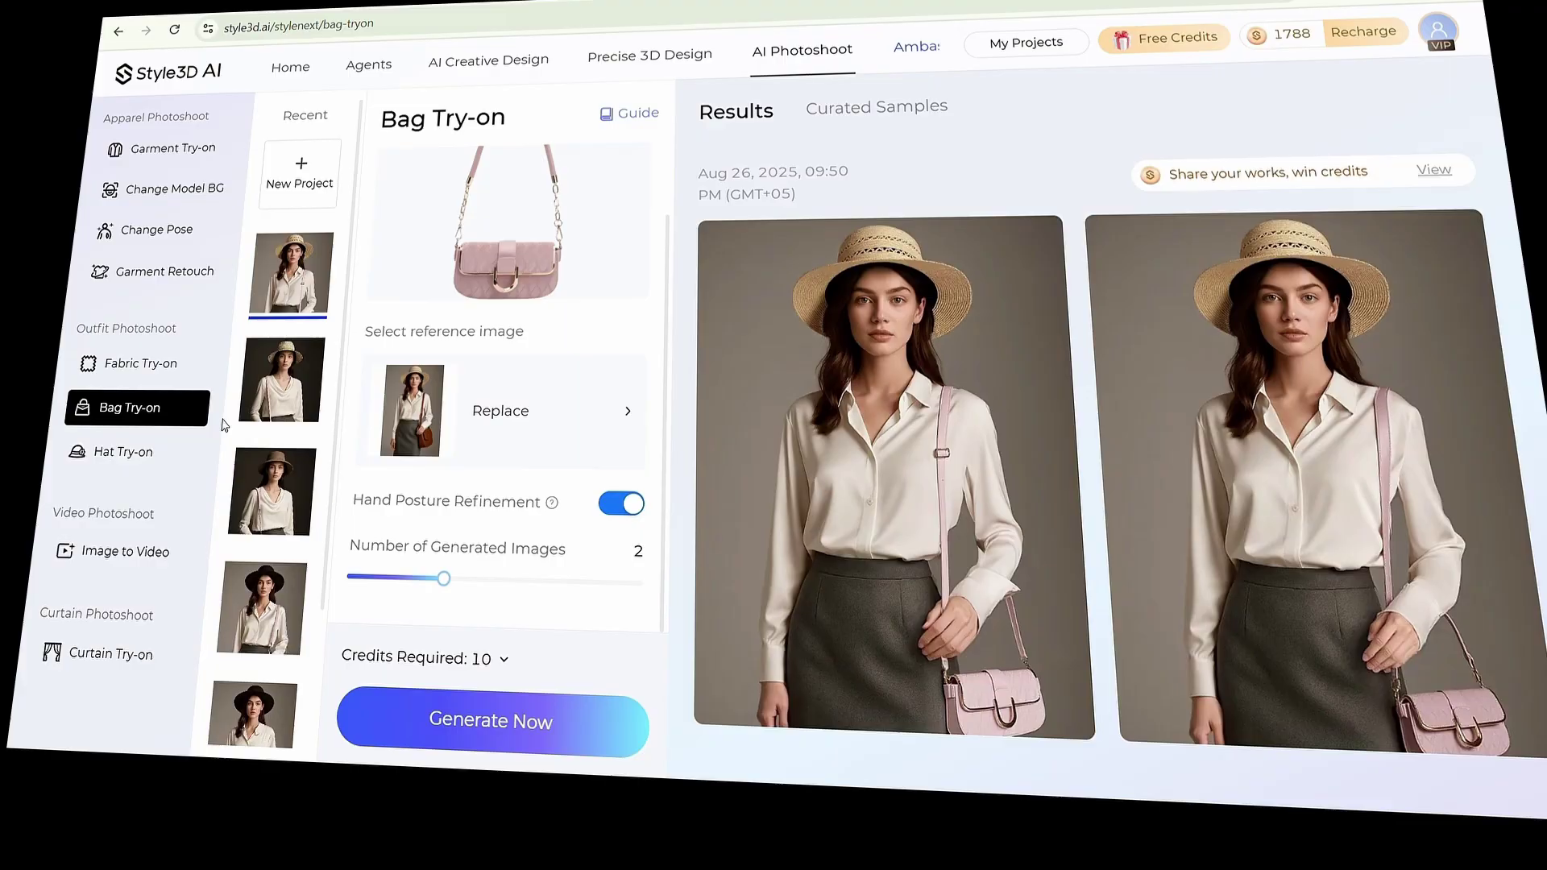
click(114, 448)
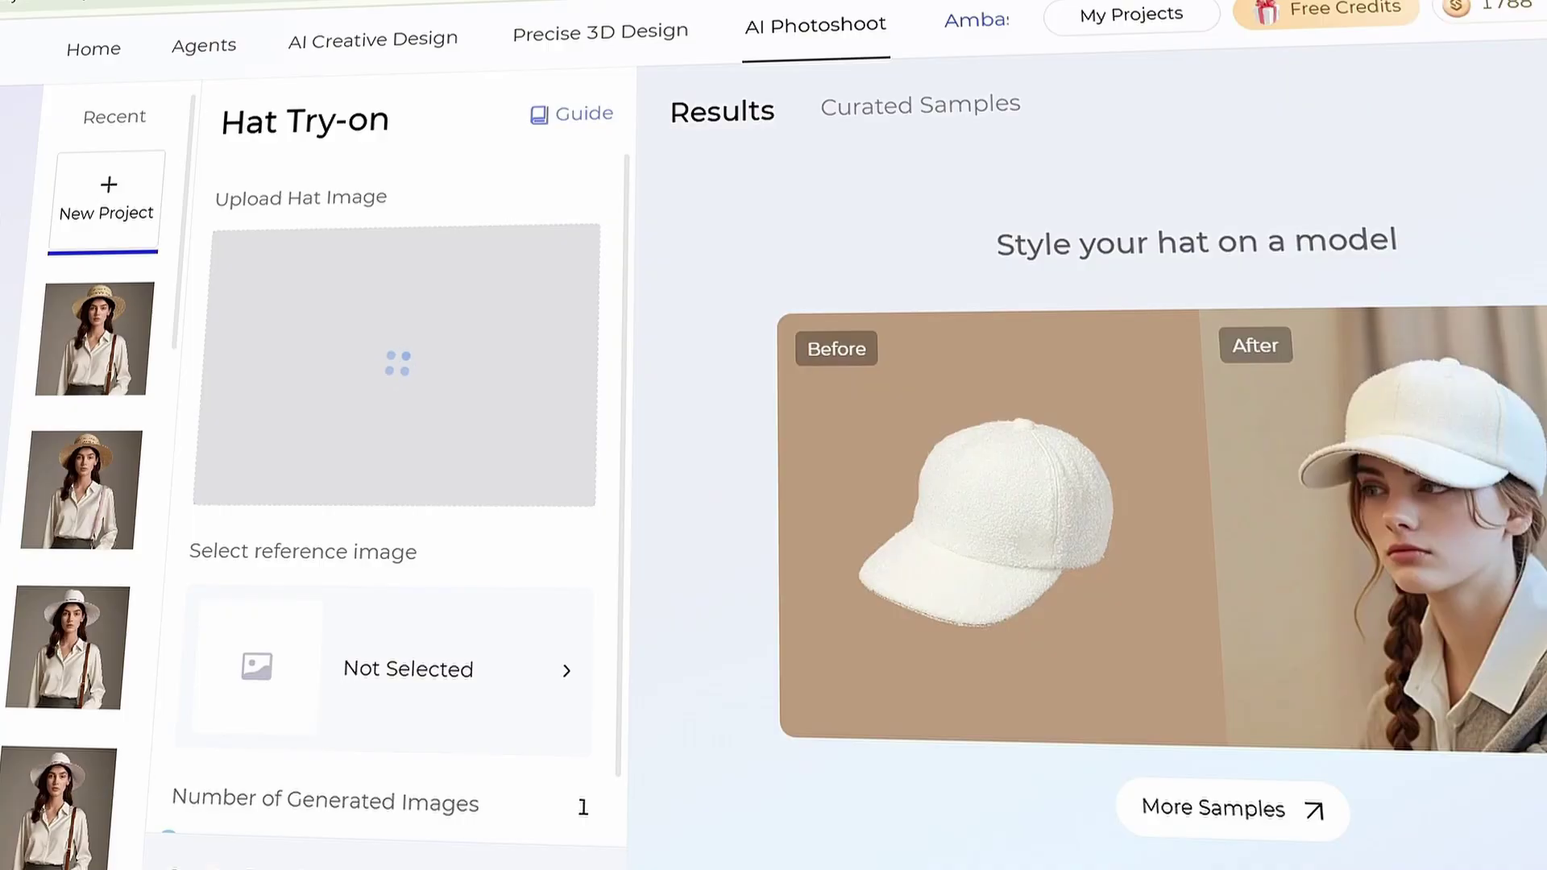
click(354, 672)
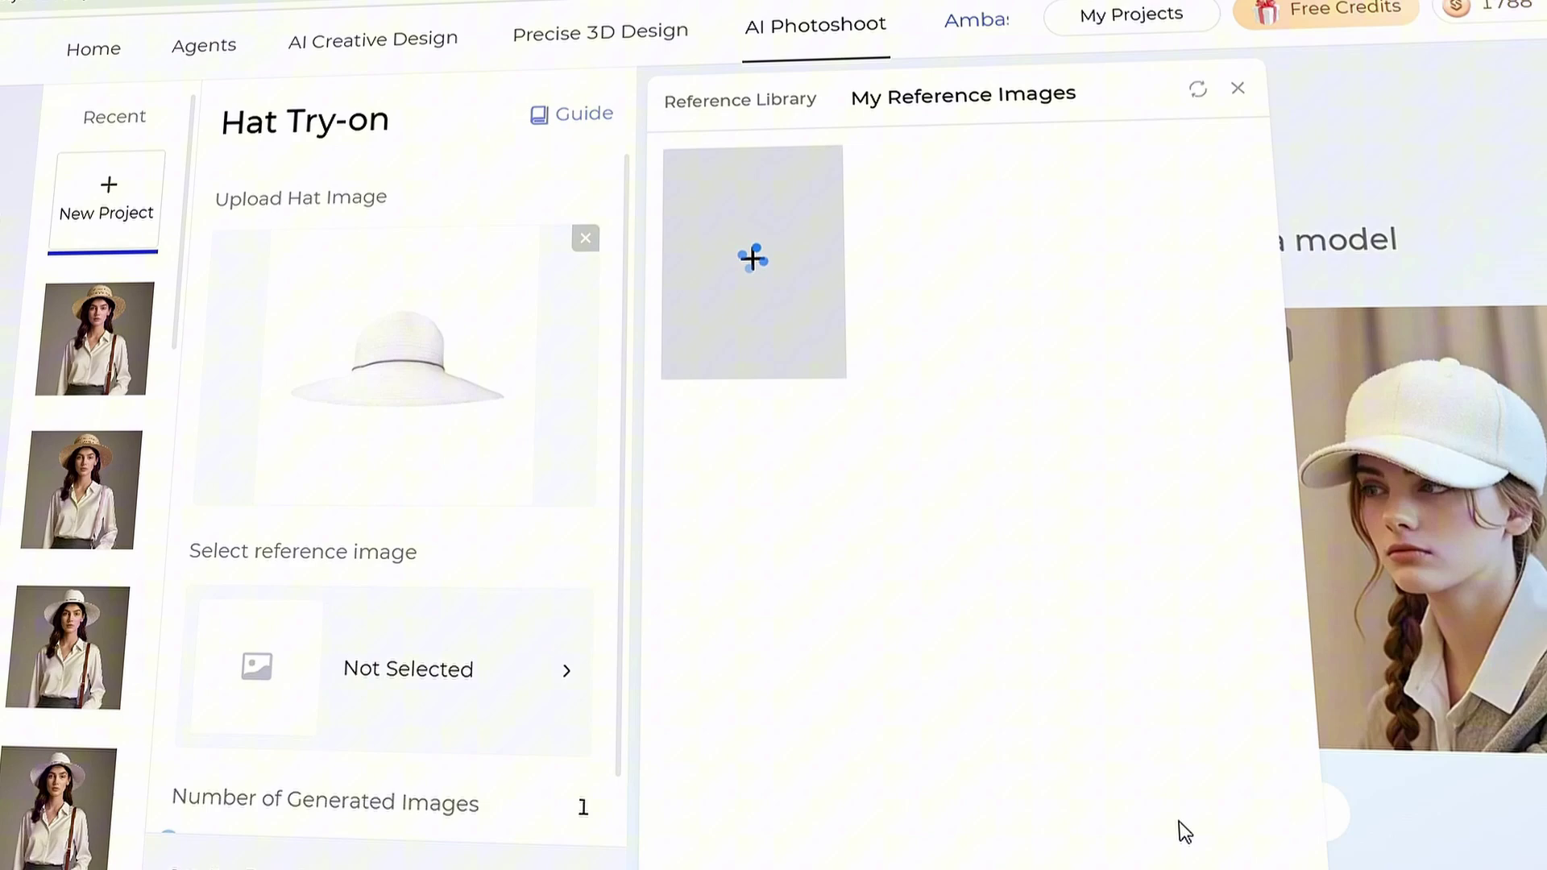
click(933, 269)
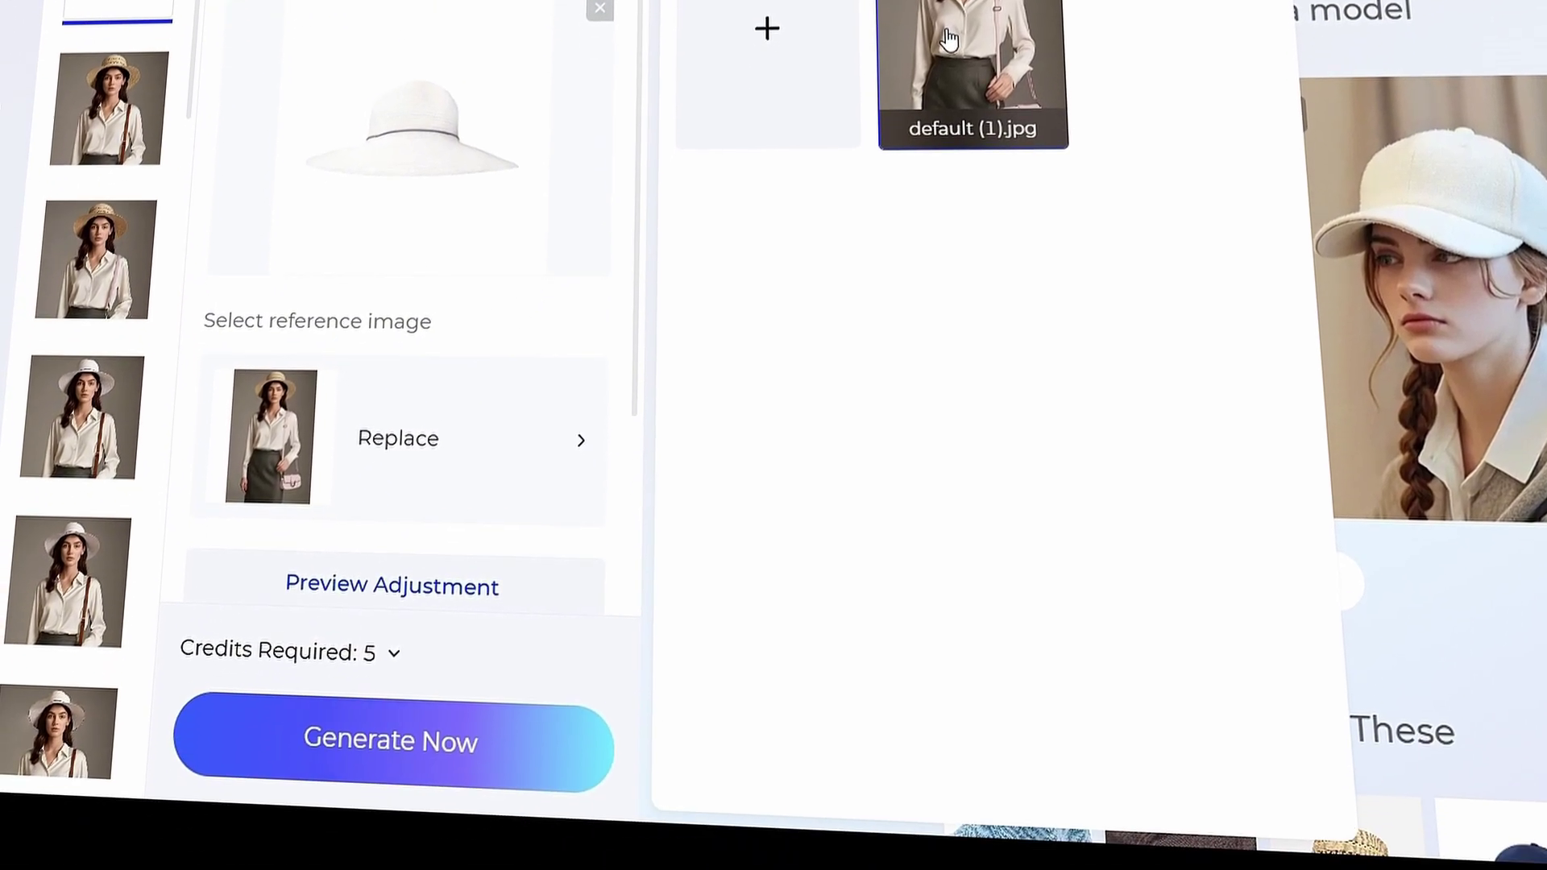
click(414, 587)
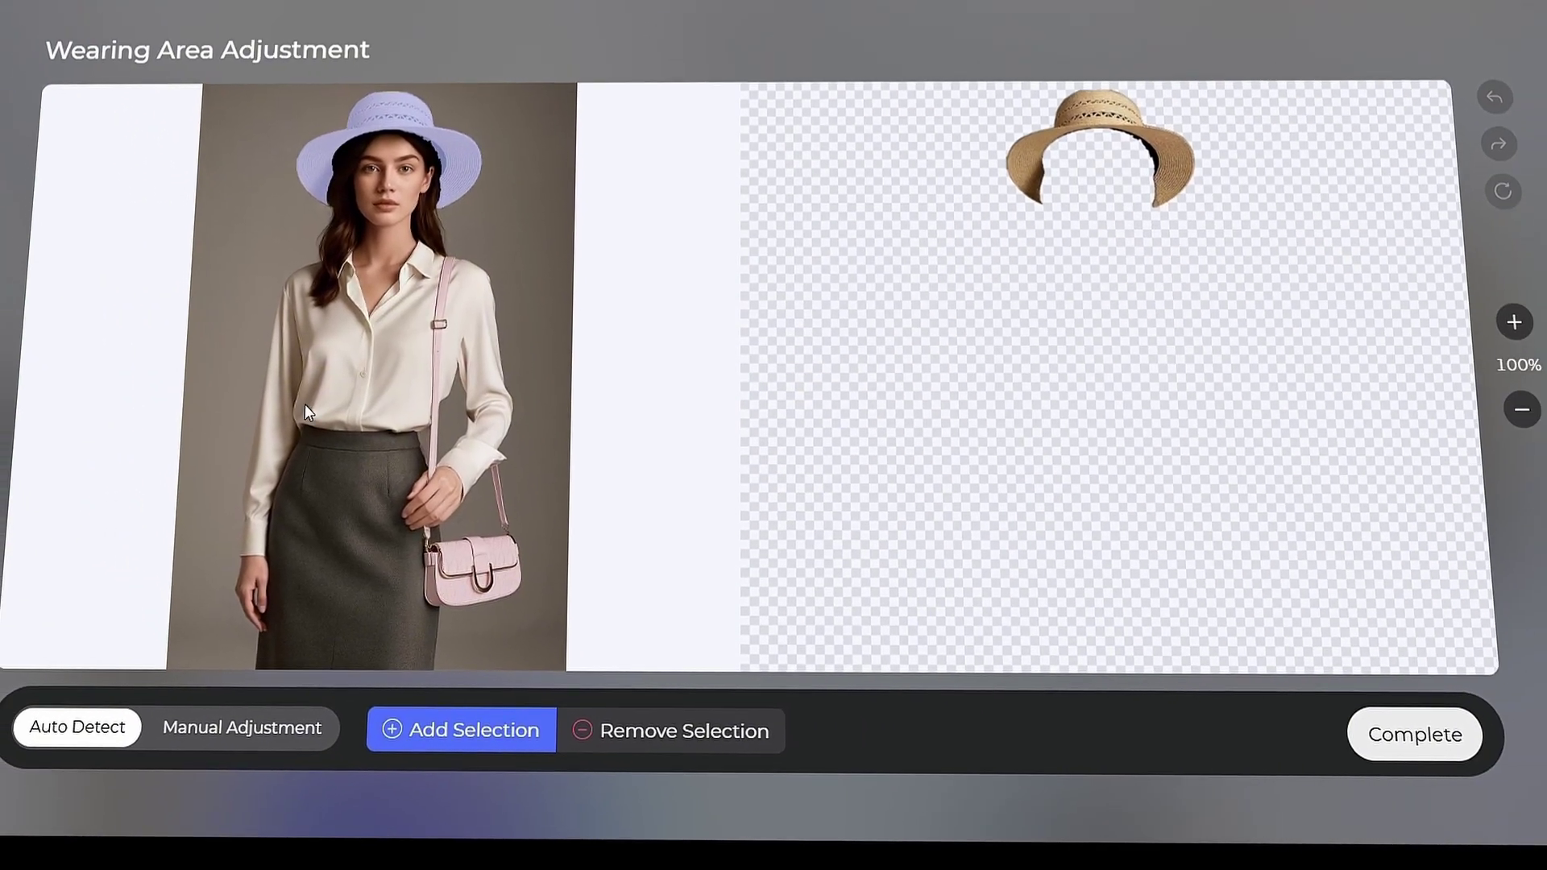
Manually paint the right brim into the wearing area with the smallest brush, then confirm
click(240, 725)
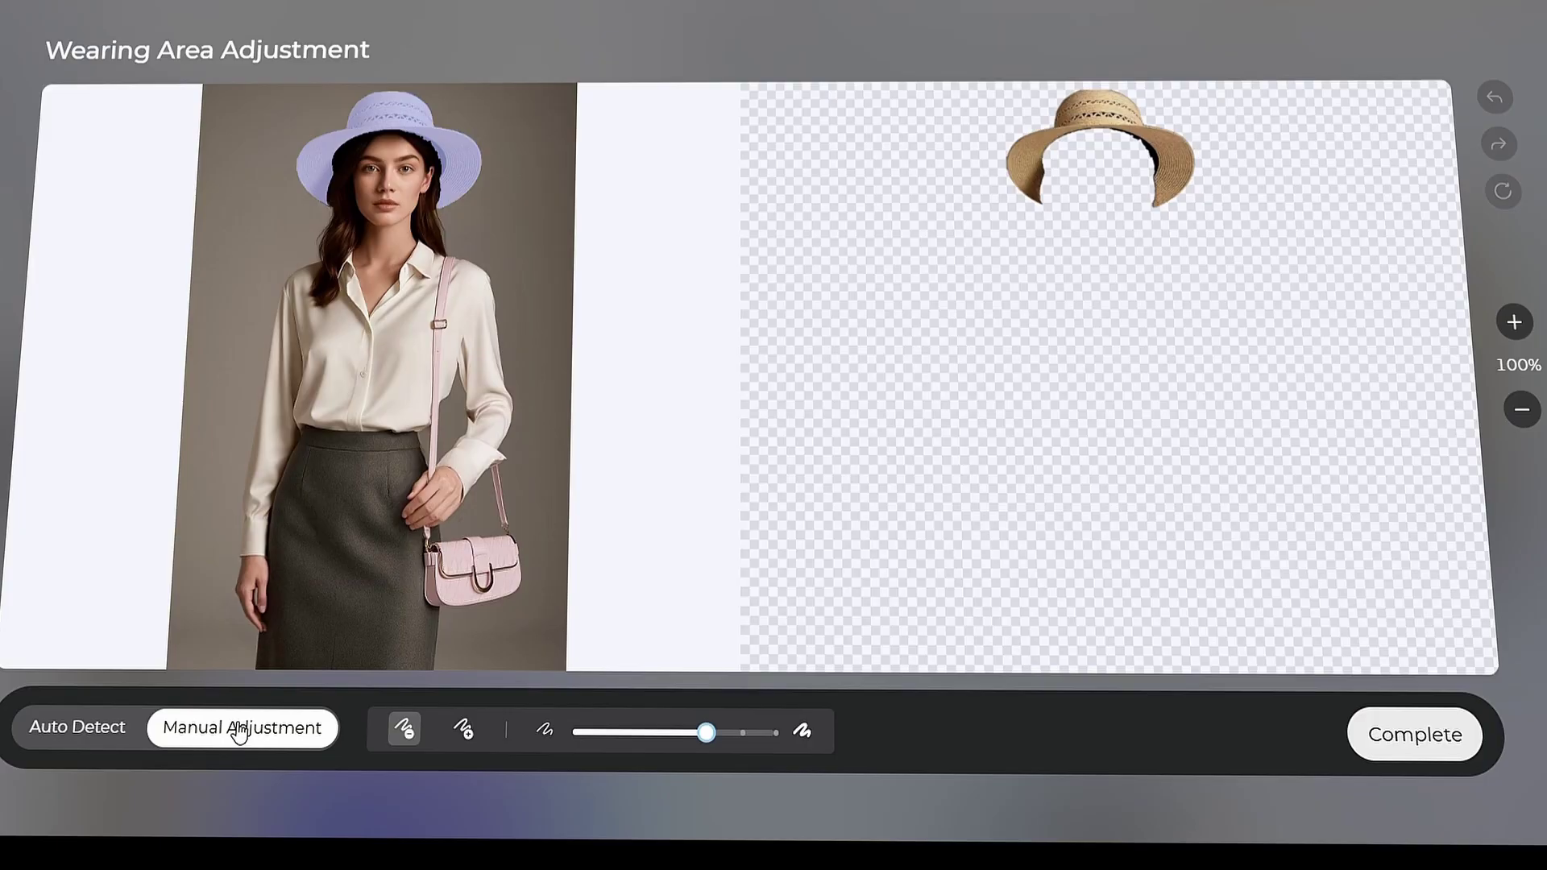
click(466, 731)
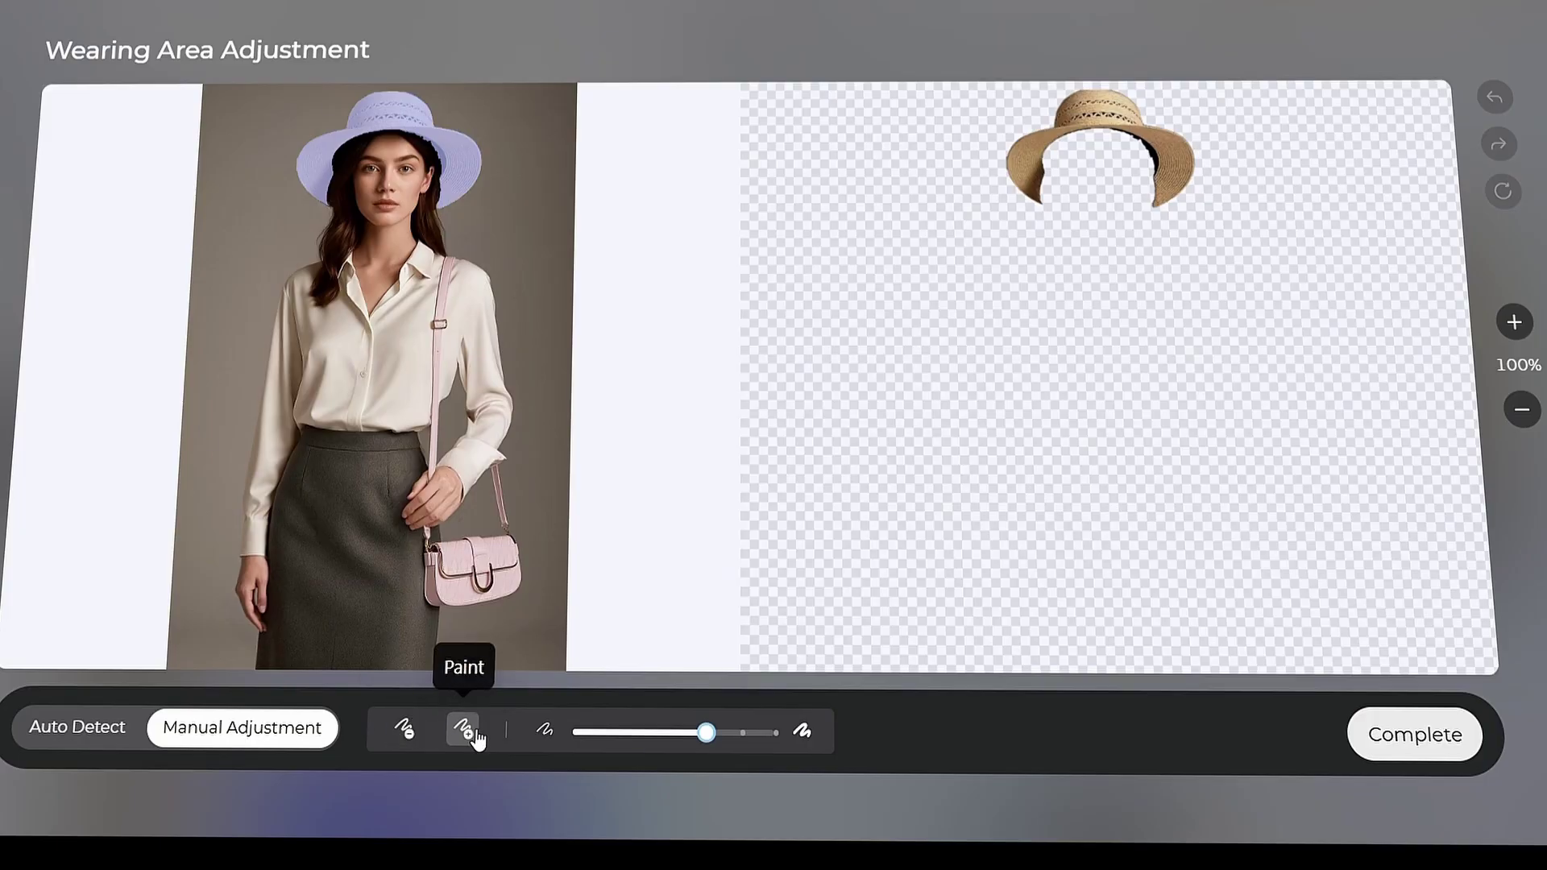
drag(706, 731, 572, 732)
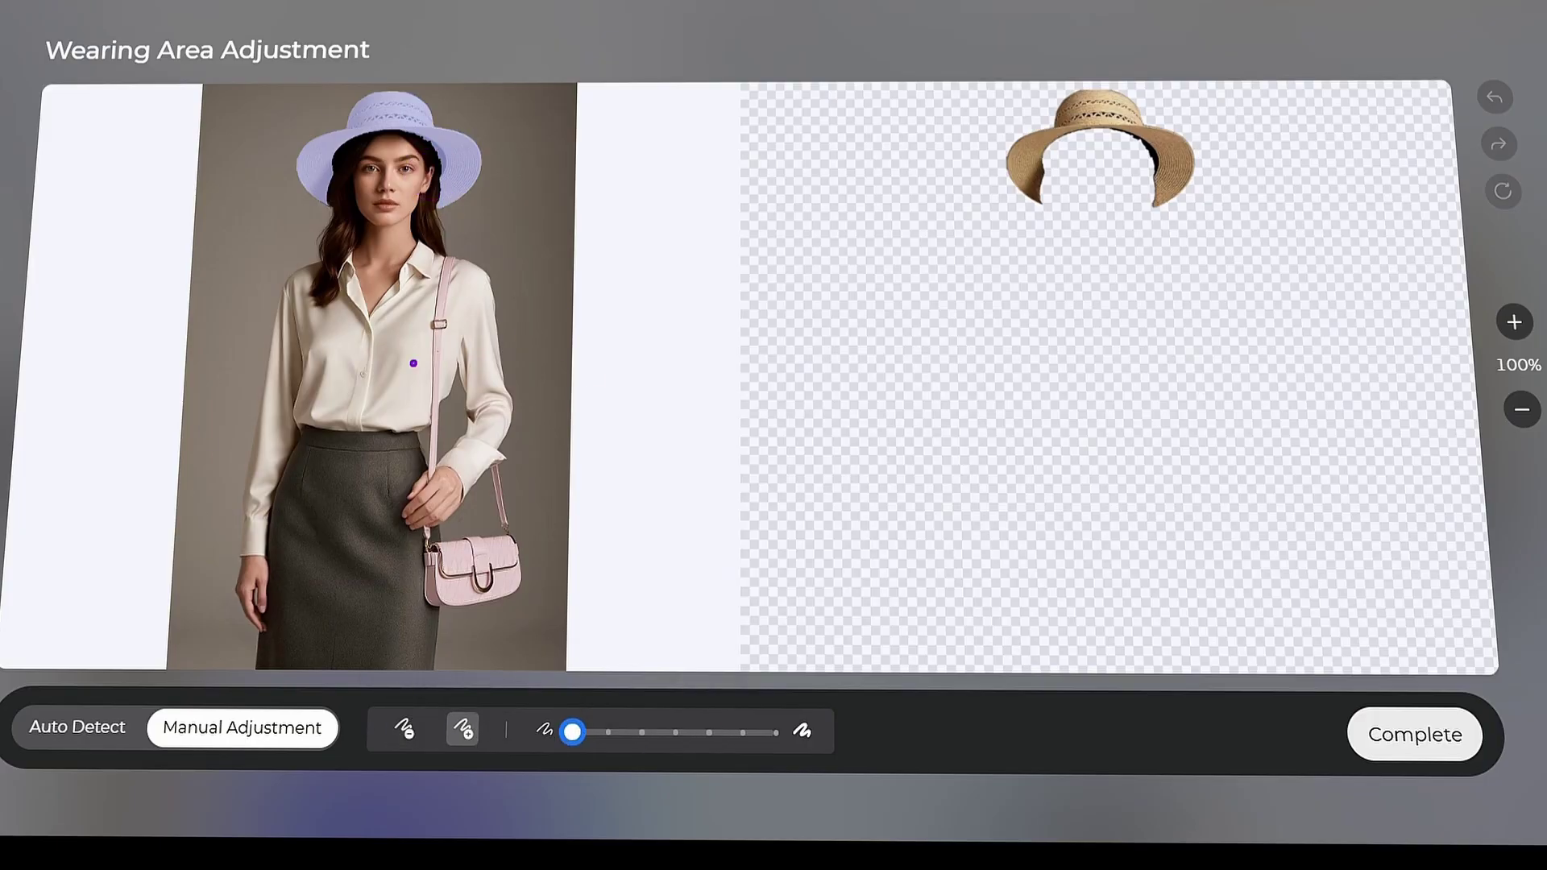
drag(486, 162, 484, 205)
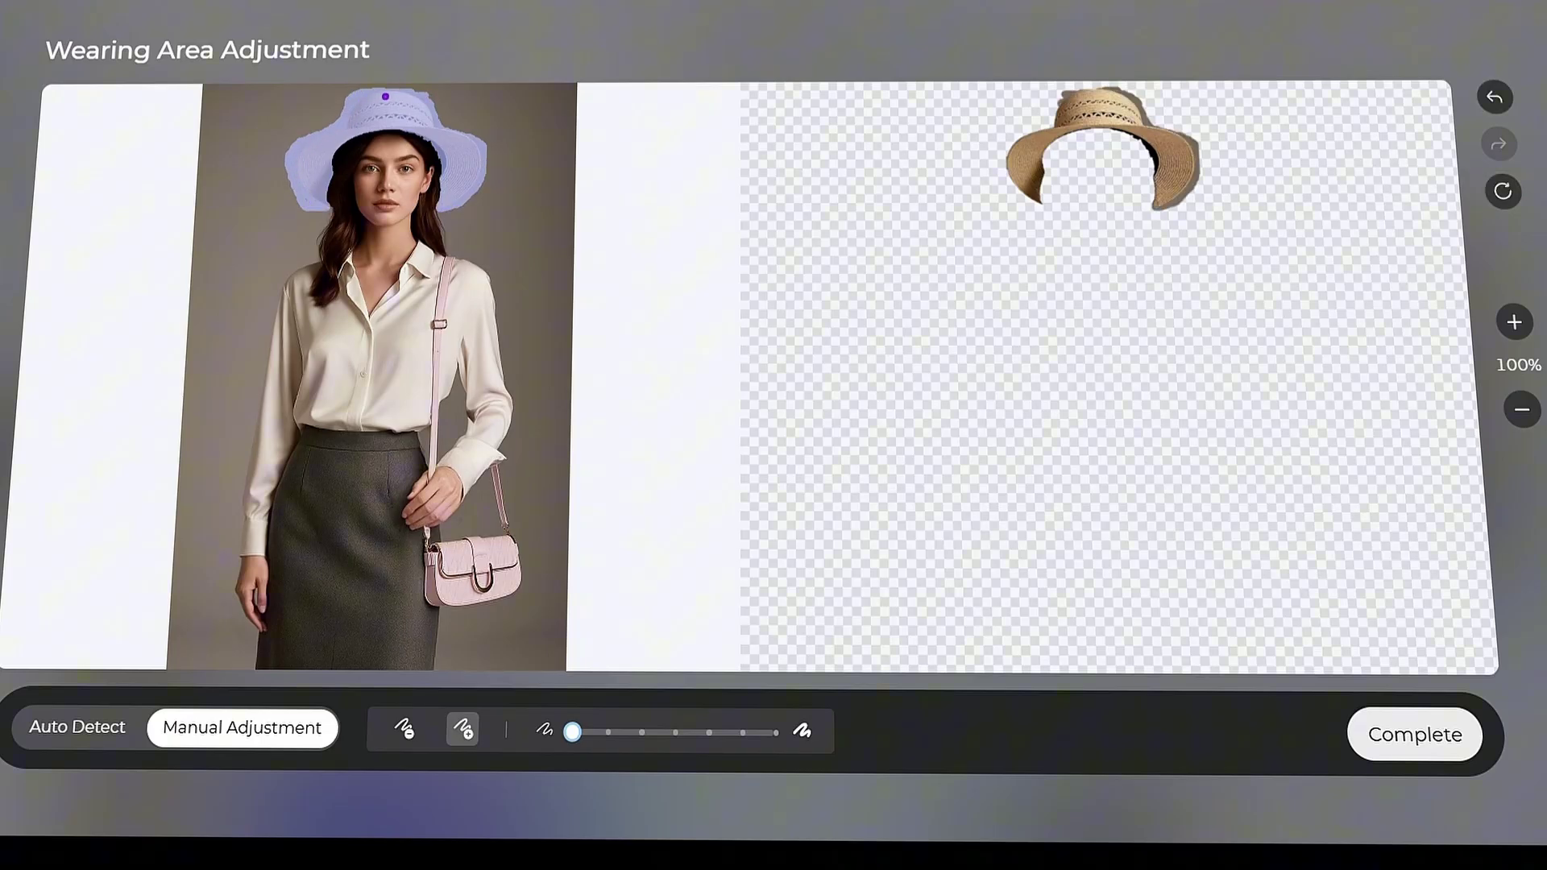
click(1406, 740)
scroll(517, 508, down, 3)
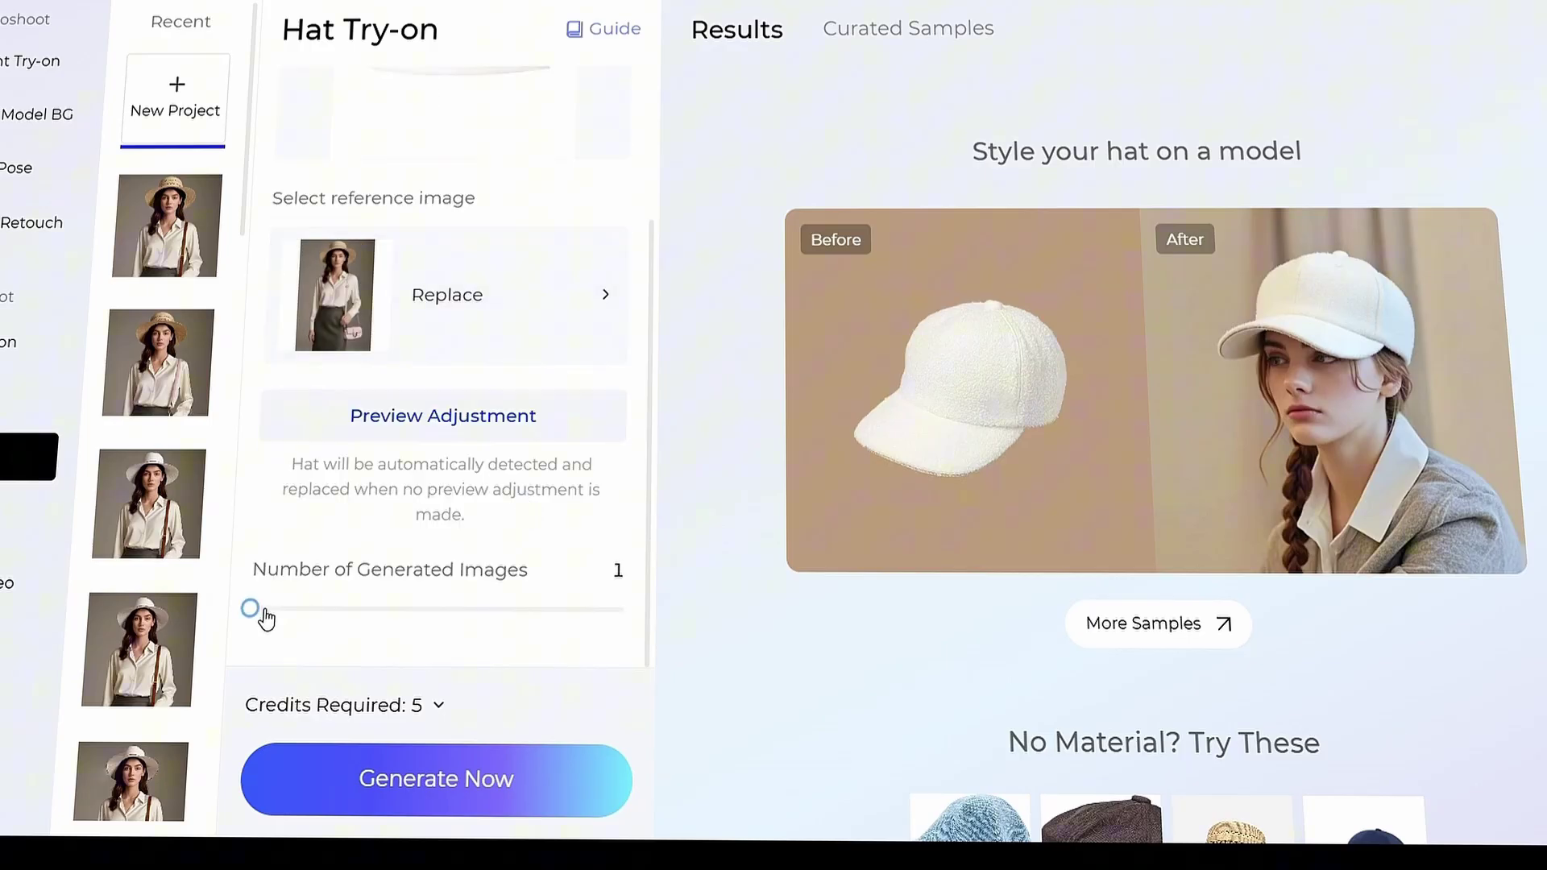
drag(248, 606, 333, 619)
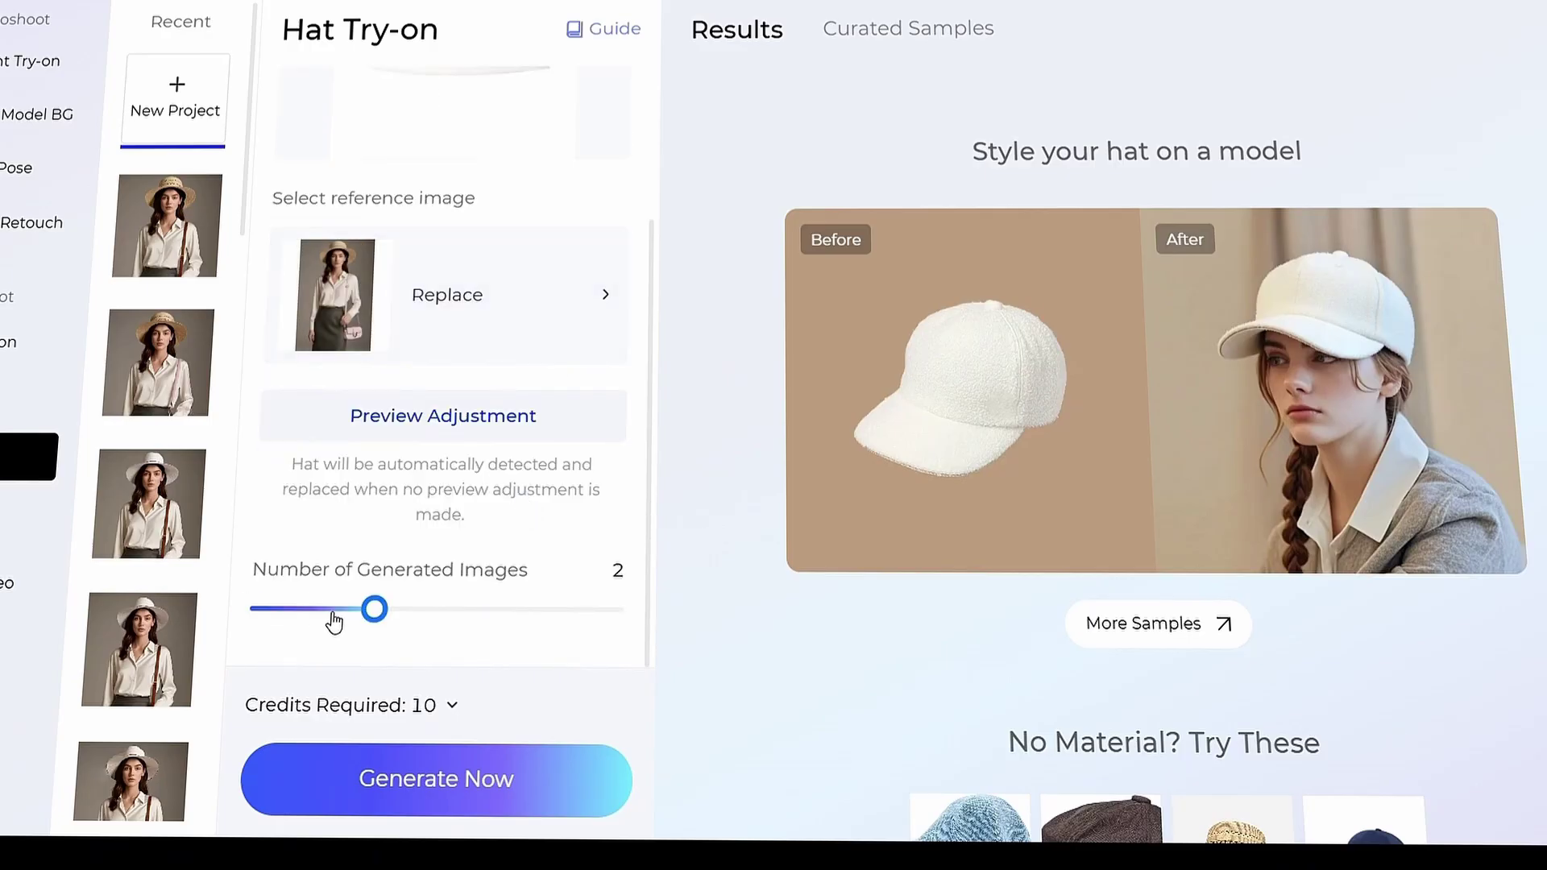
Generate two white-hat try-on images and open the first result in detail
click(535, 792)
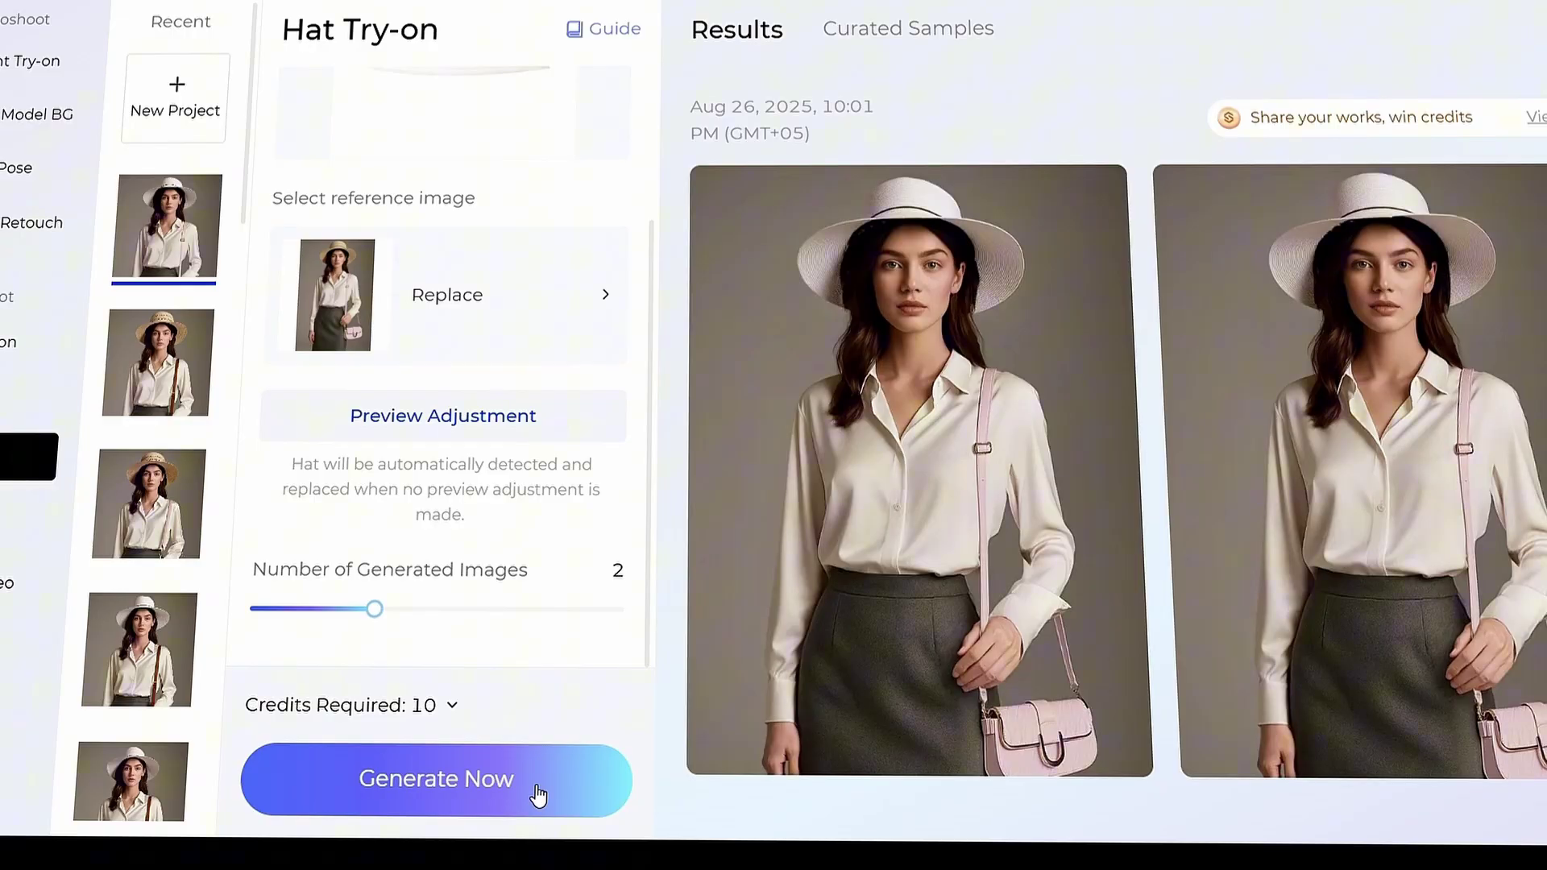
click(944, 423)
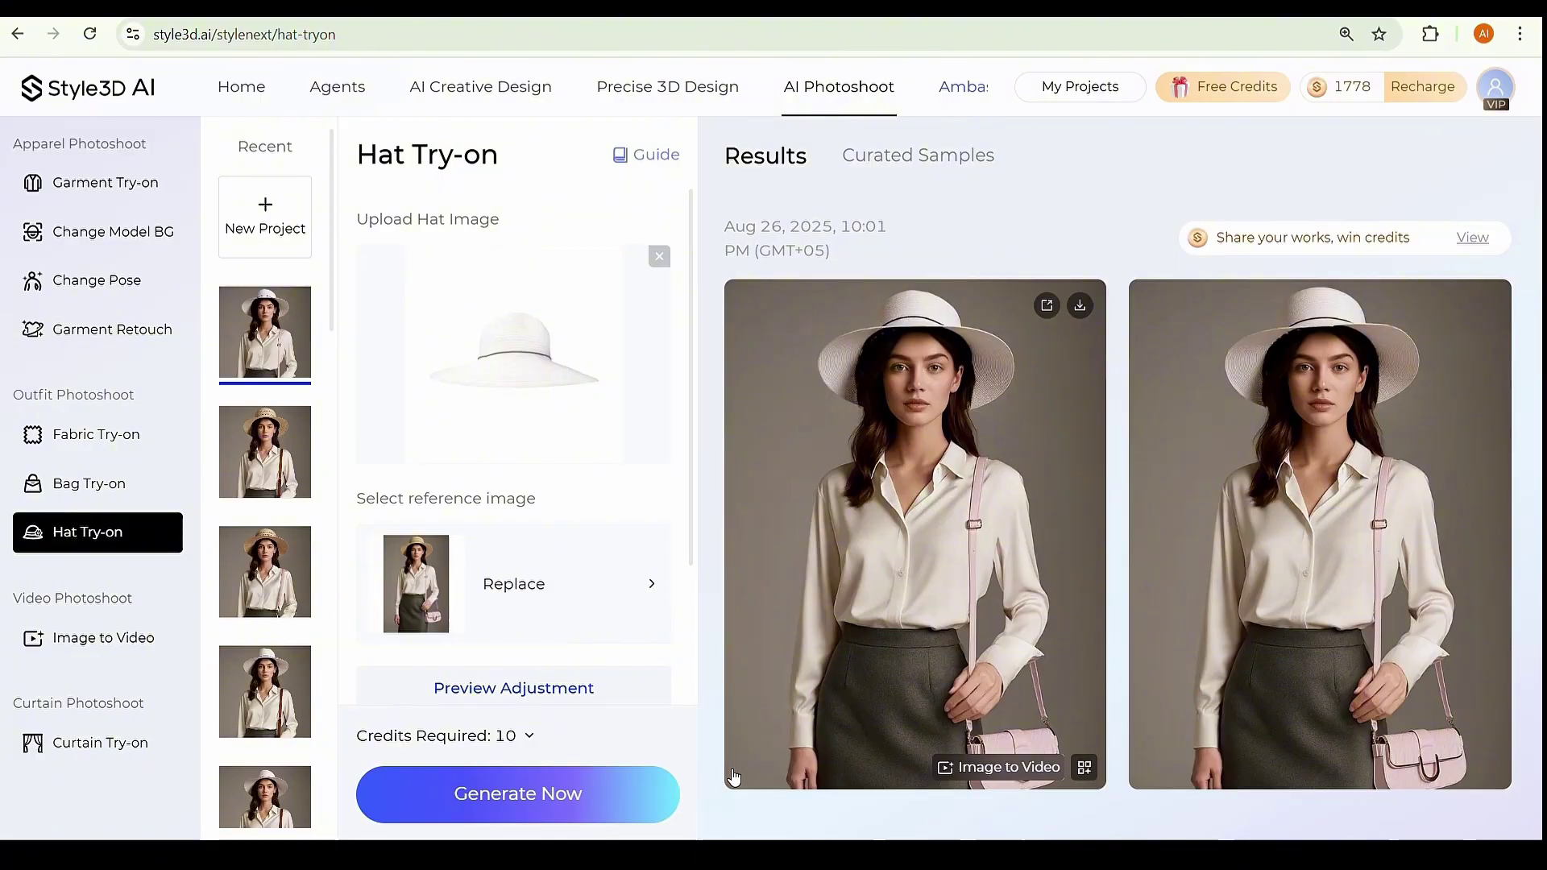
Load the curated tennis-outfit sample into Garment Try-on, then move to Change Model BG
click(155, 194)
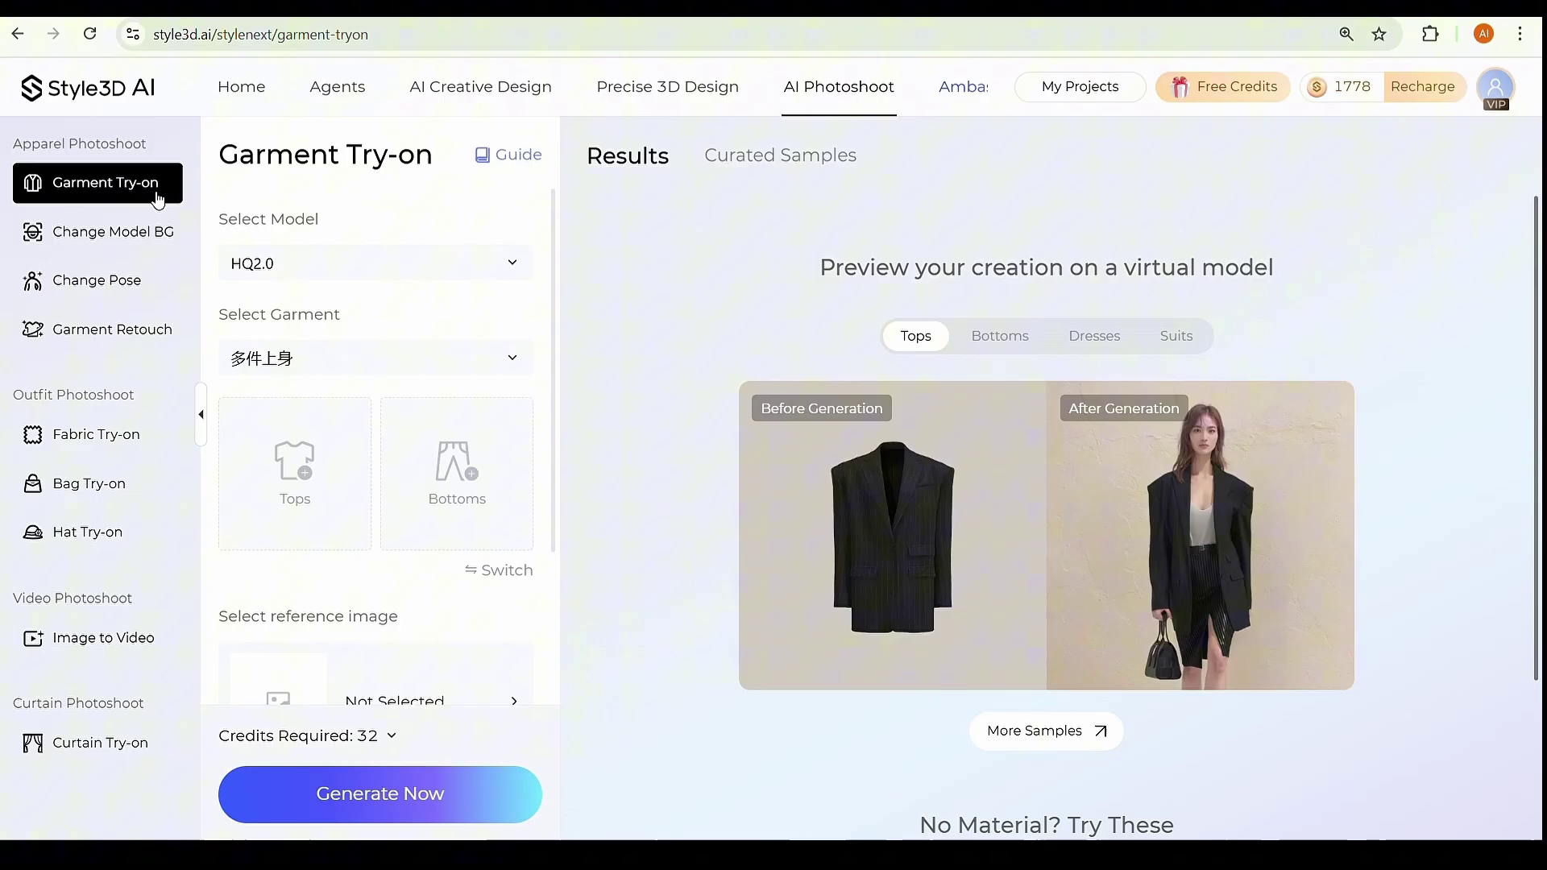
scroll(633, 400, down, 2)
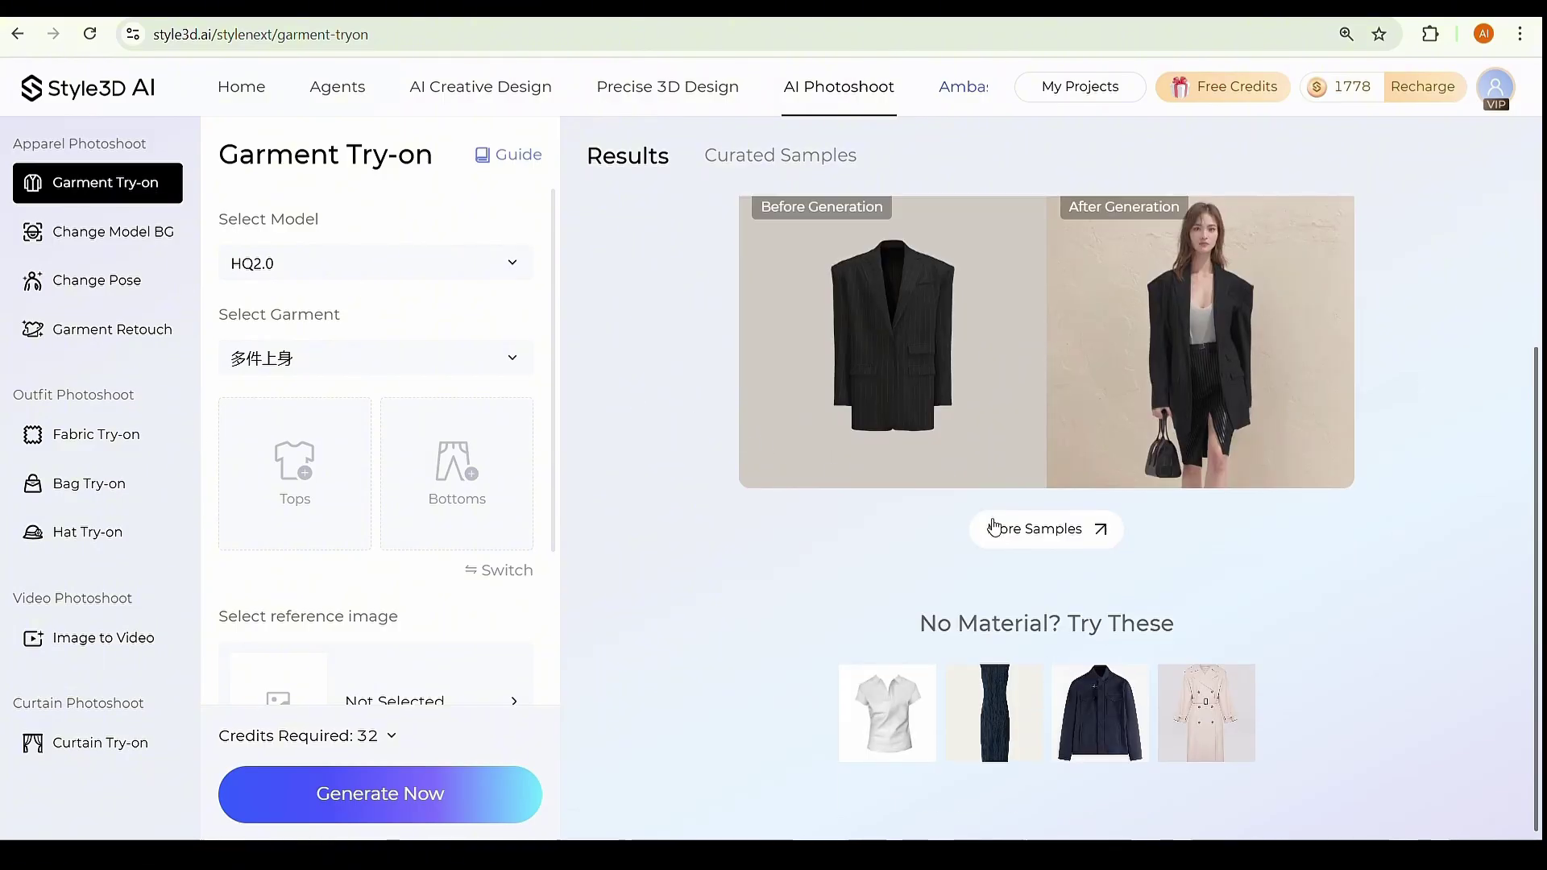
click(1040, 535)
scroll(886, 435, down, 5)
scroll(886, 436, up, 5)
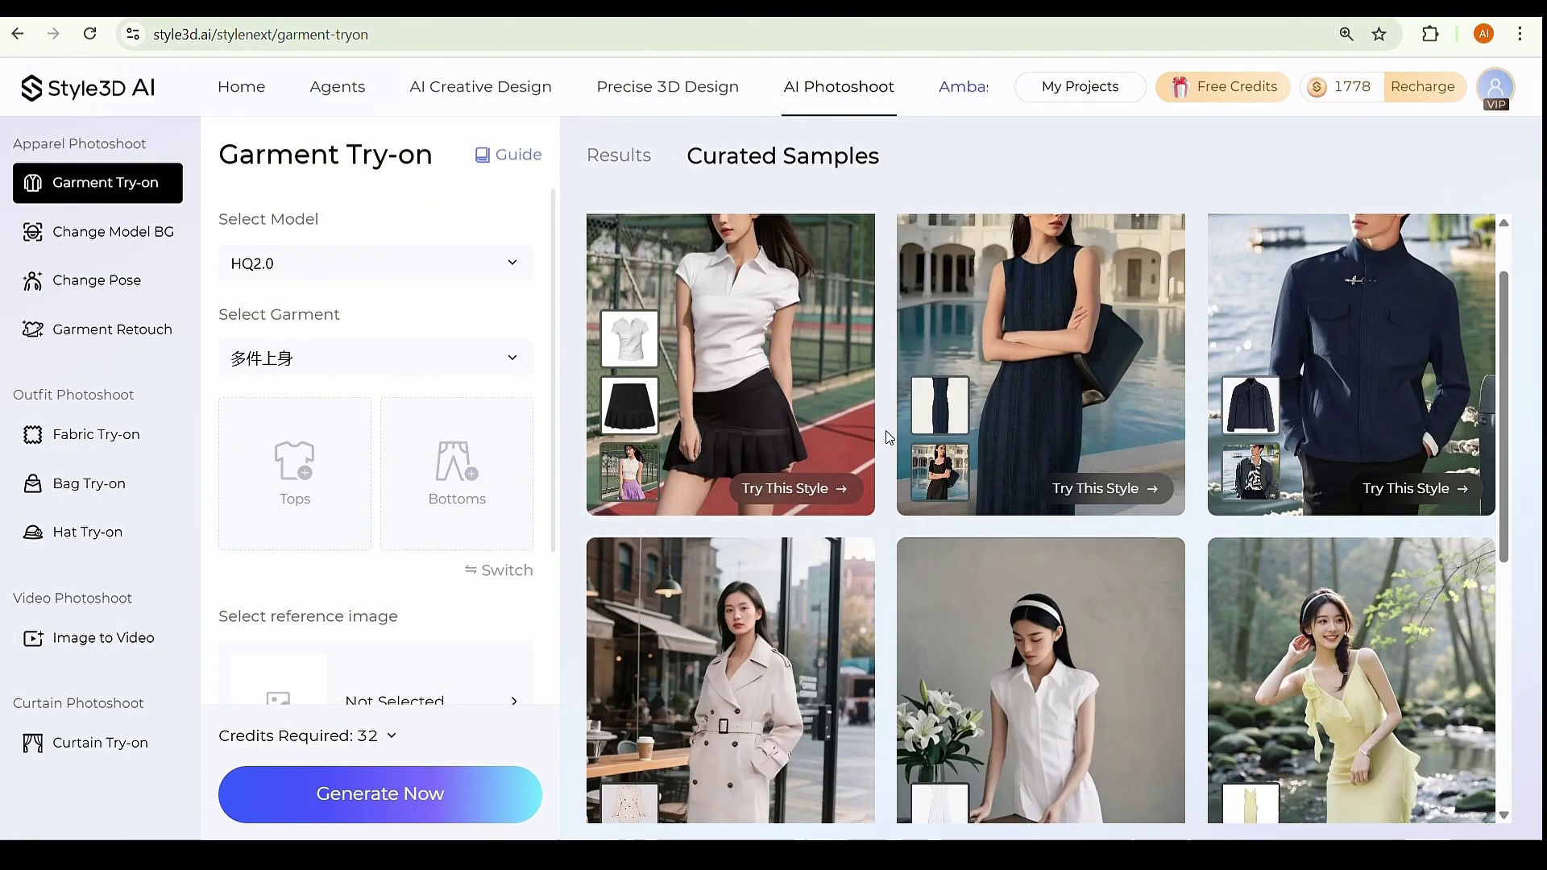
click(792, 571)
scroll(431, 543, down, 2)
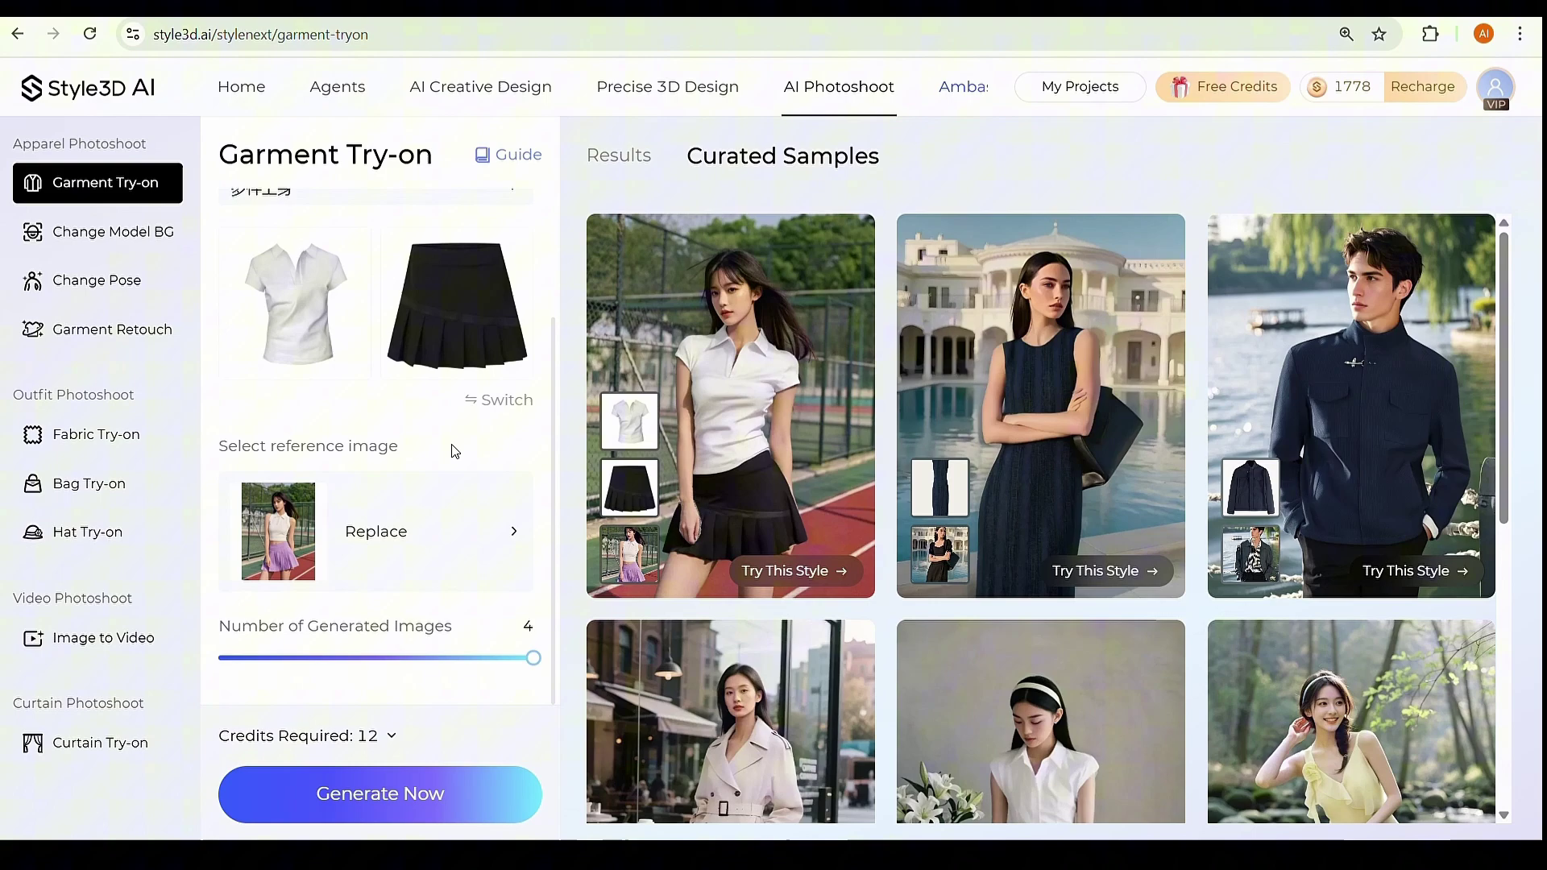
click(102, 247)
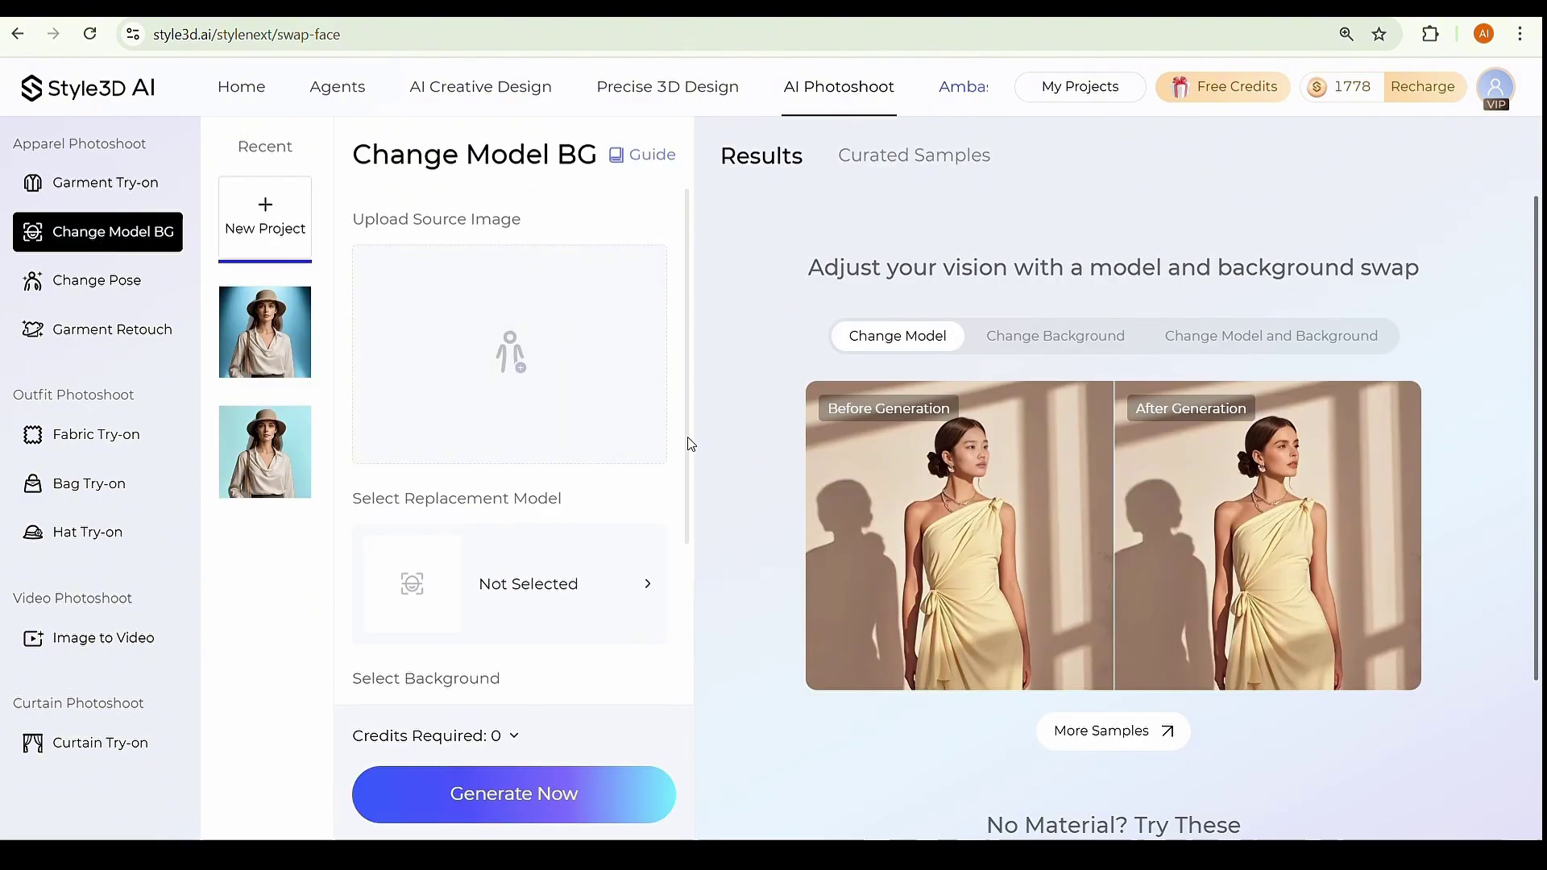
scroll(1087, 423, down, 2)
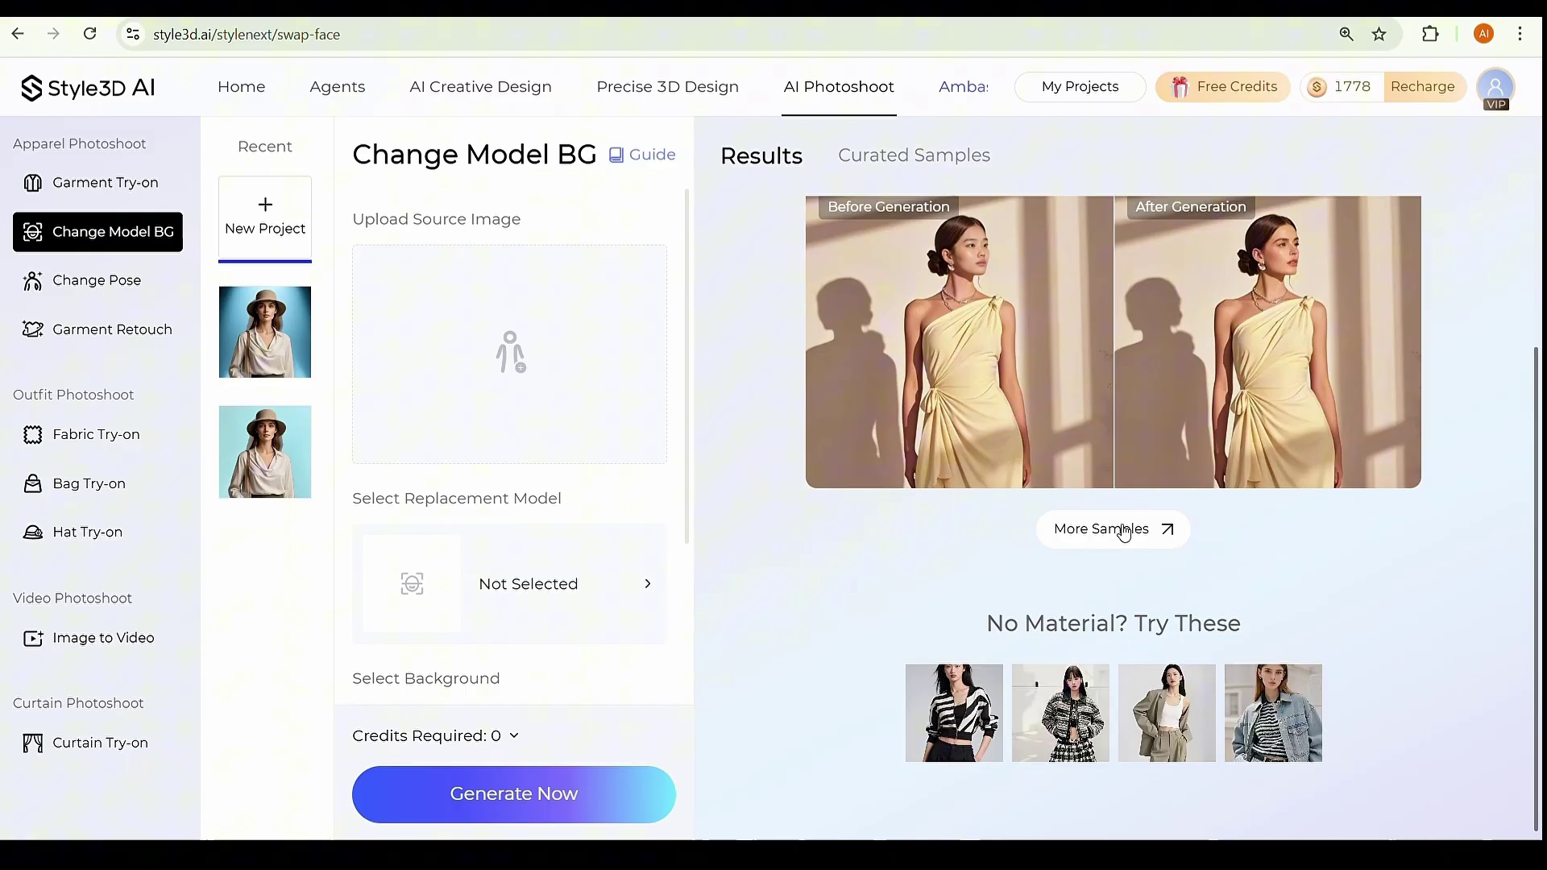
Load the curated striped-cardigan sample into Change Model BG, then move to Change Pose
click(1140, 529)
click(1016, 688)
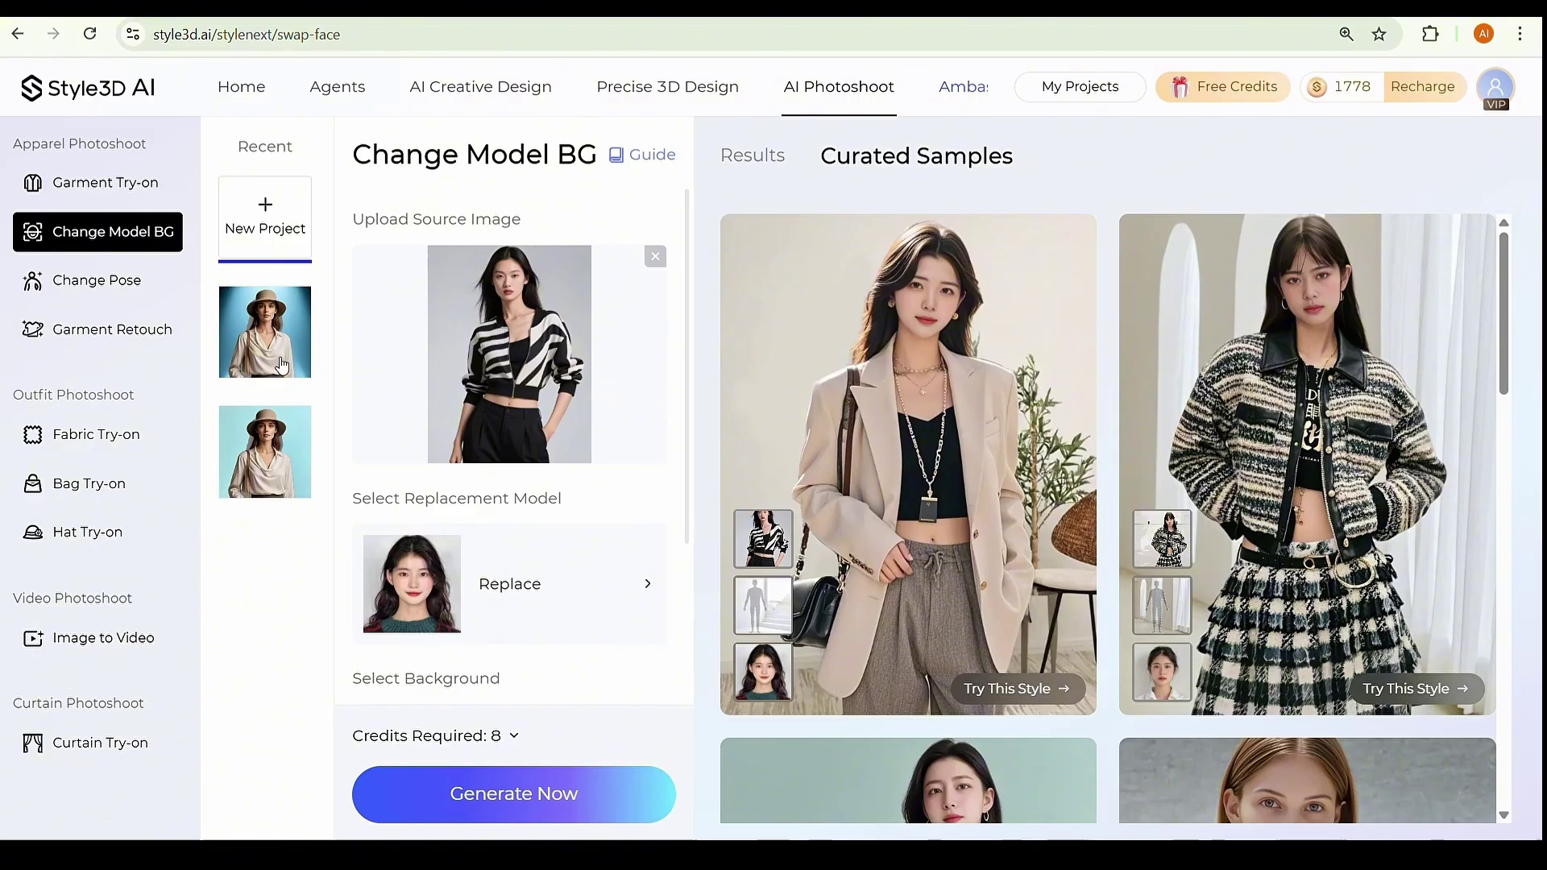
click(97, 279)
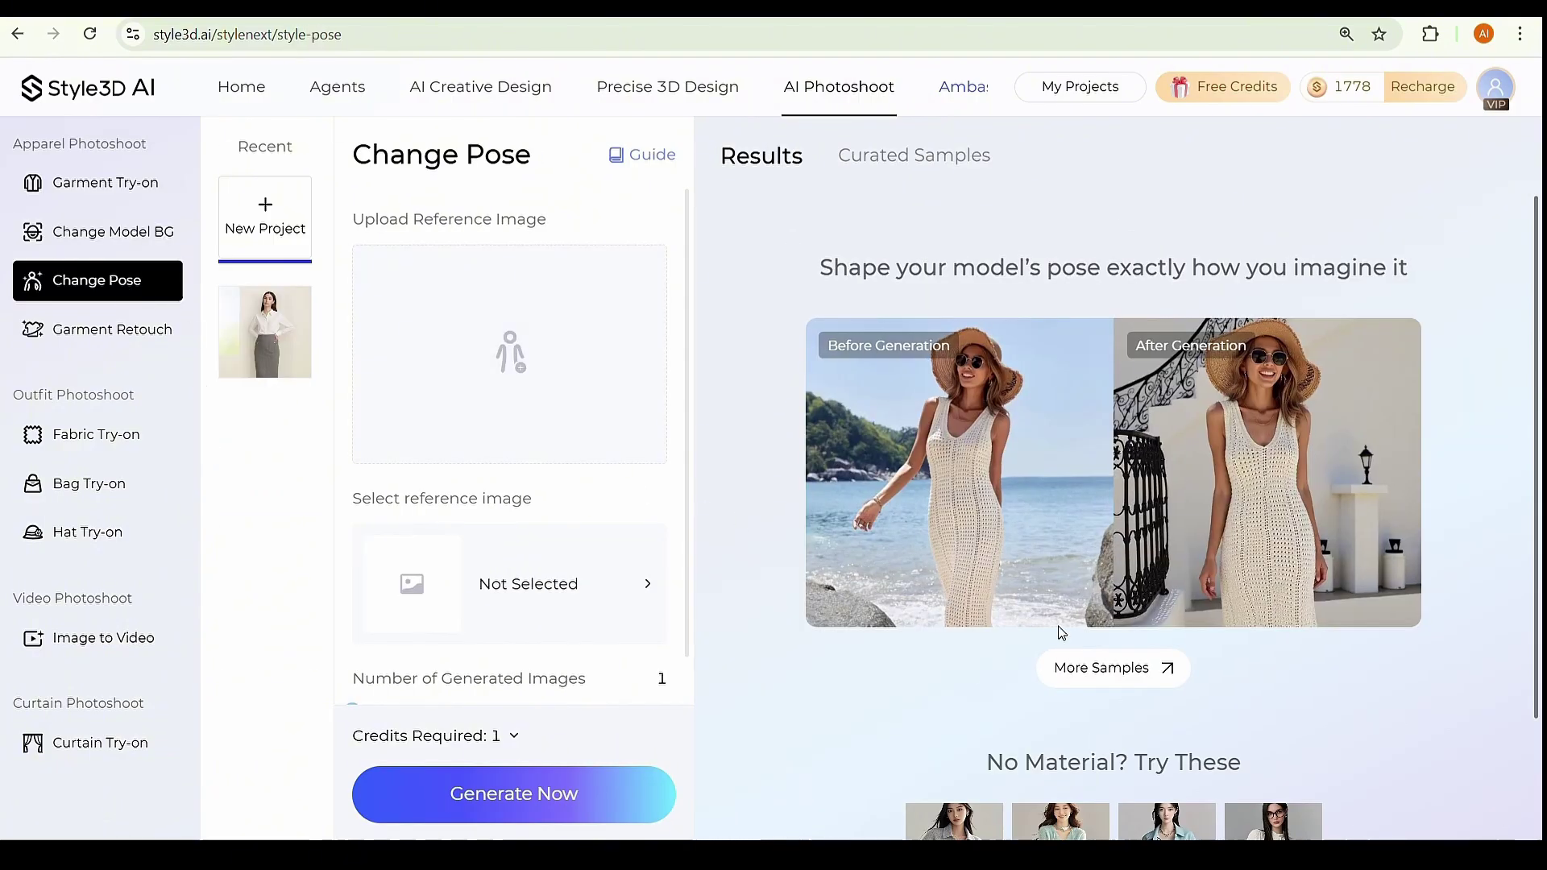
Load curated pose samples one after another, finishing with the denim-jacket model as reference
click(1125, 668)
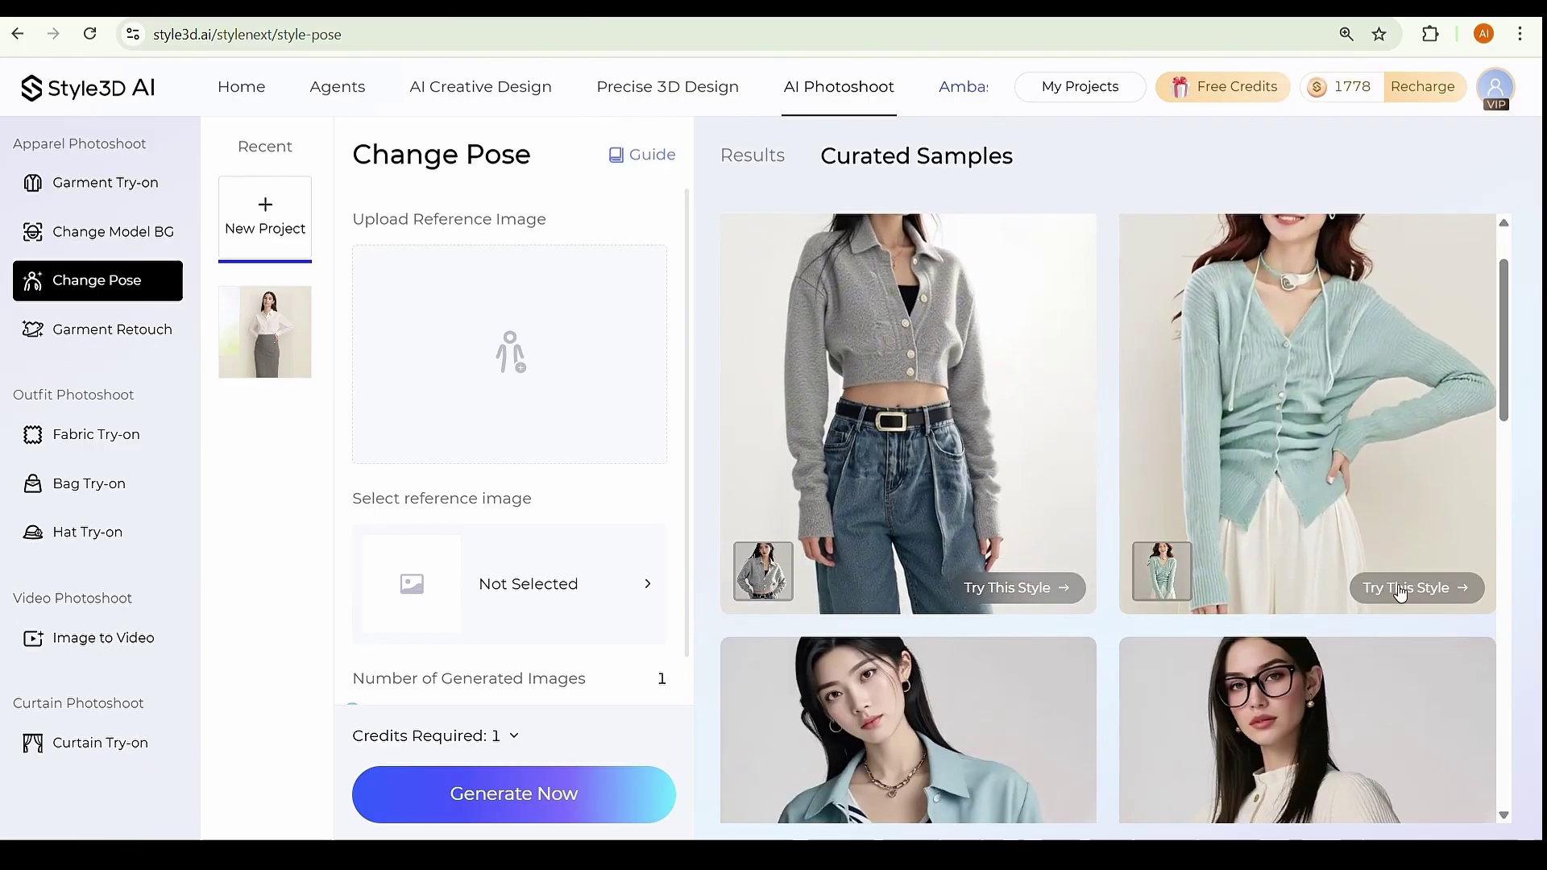
click(1403, 591)
click(1009, 679)
scroll(1009, 532, down, 3)
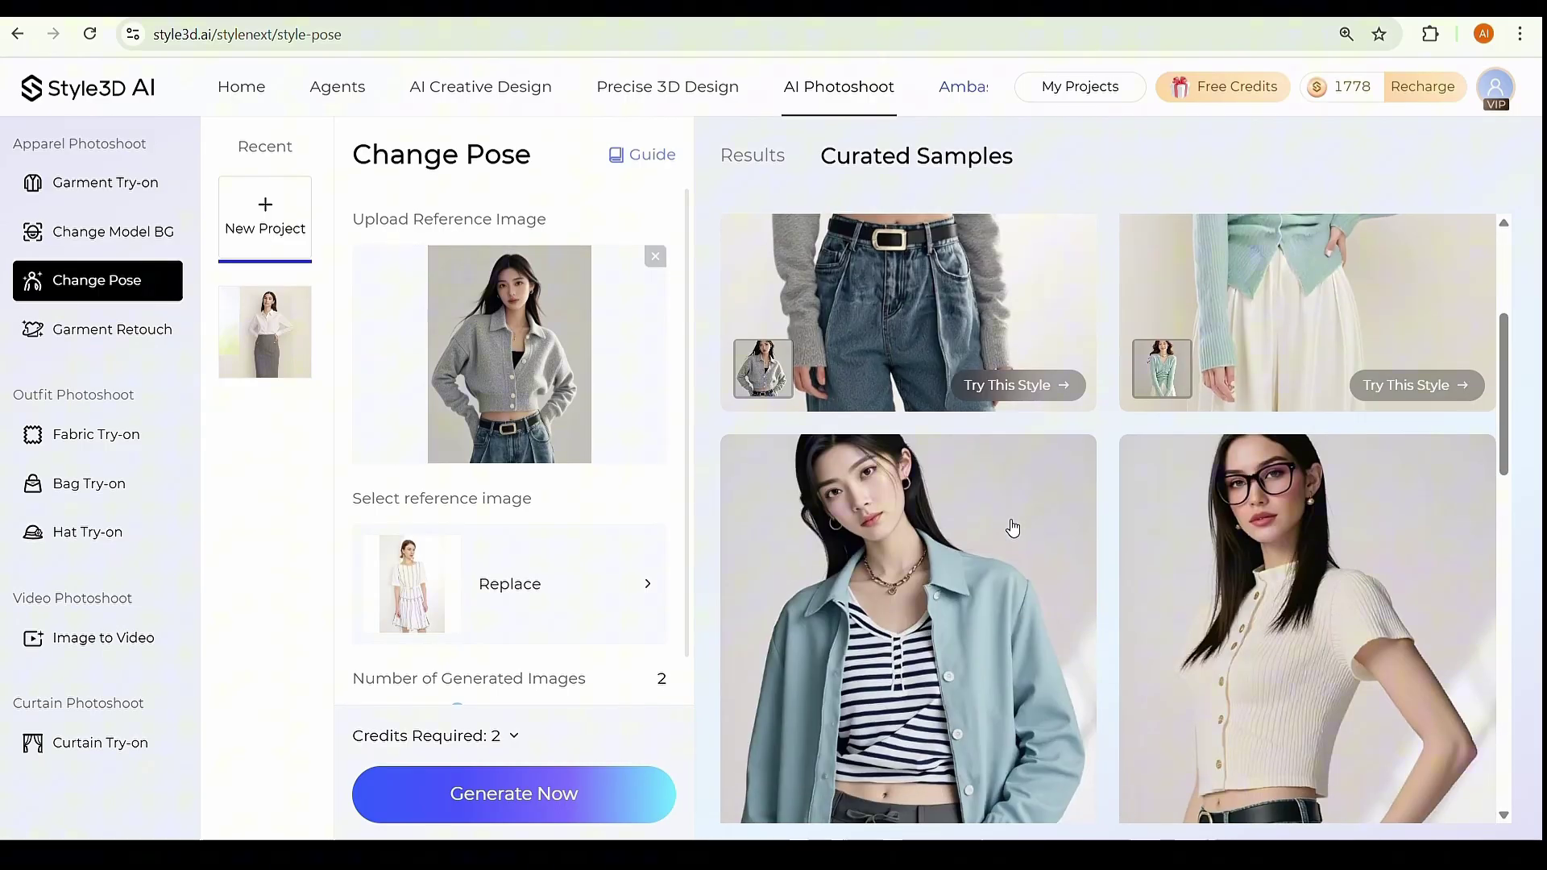
scroll(1001, 569, down, 2)
click(1001, 602)
click(1345, 600)
scroll(1121, 543, down, 3)
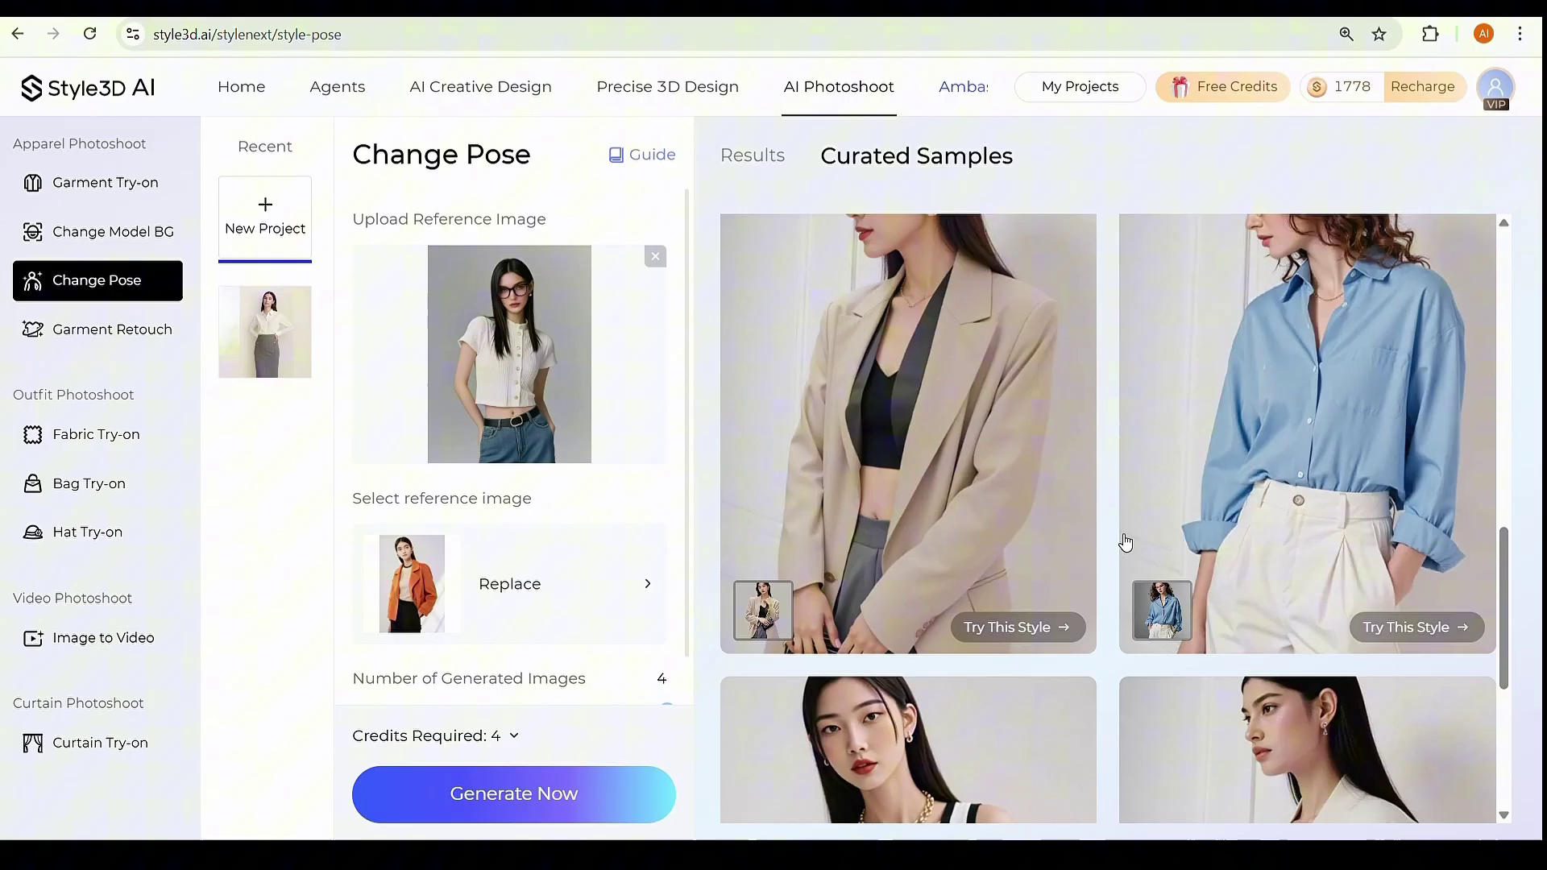
click(1025, 526)
click(1360, 505)
scroll(1080, 476, down, 2)
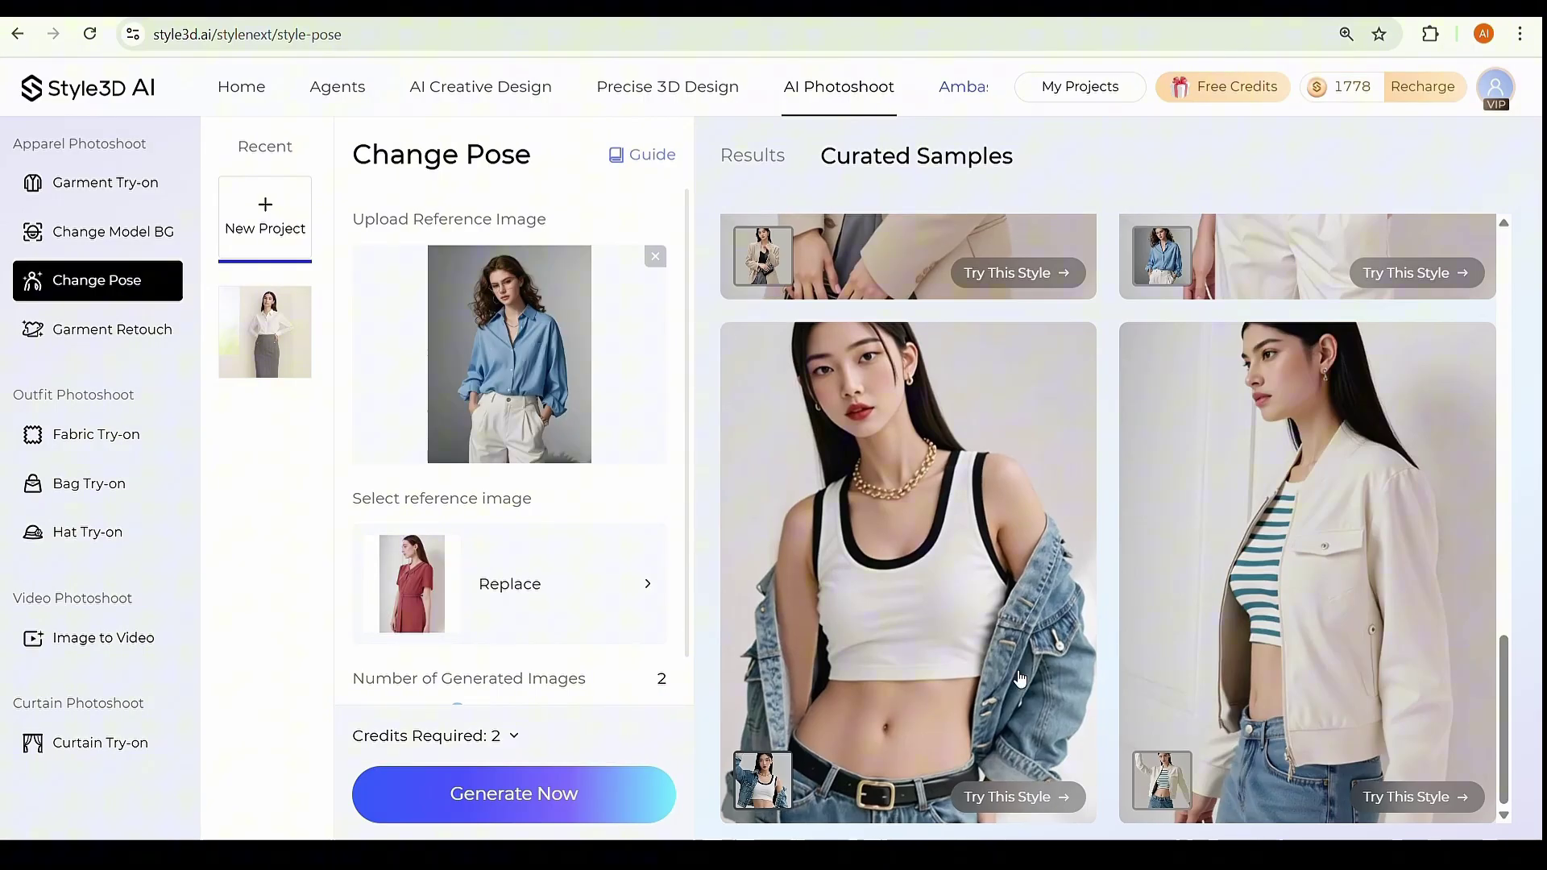
click(1028, 684)
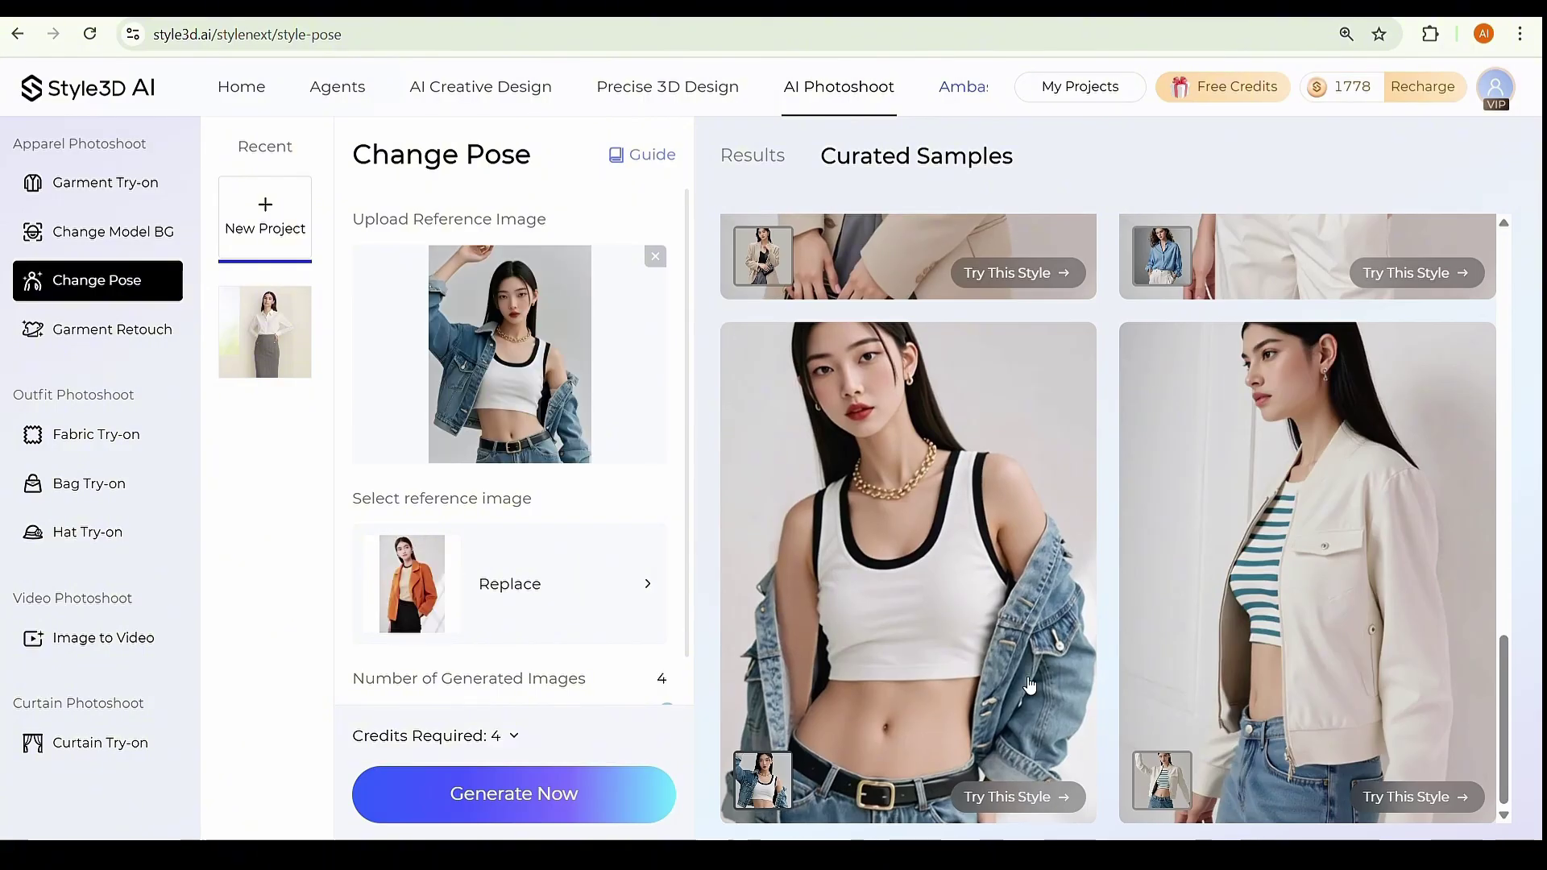
Briefly view the Garment Retouch tool, then move to Fabric Try-on
click(111, 331)
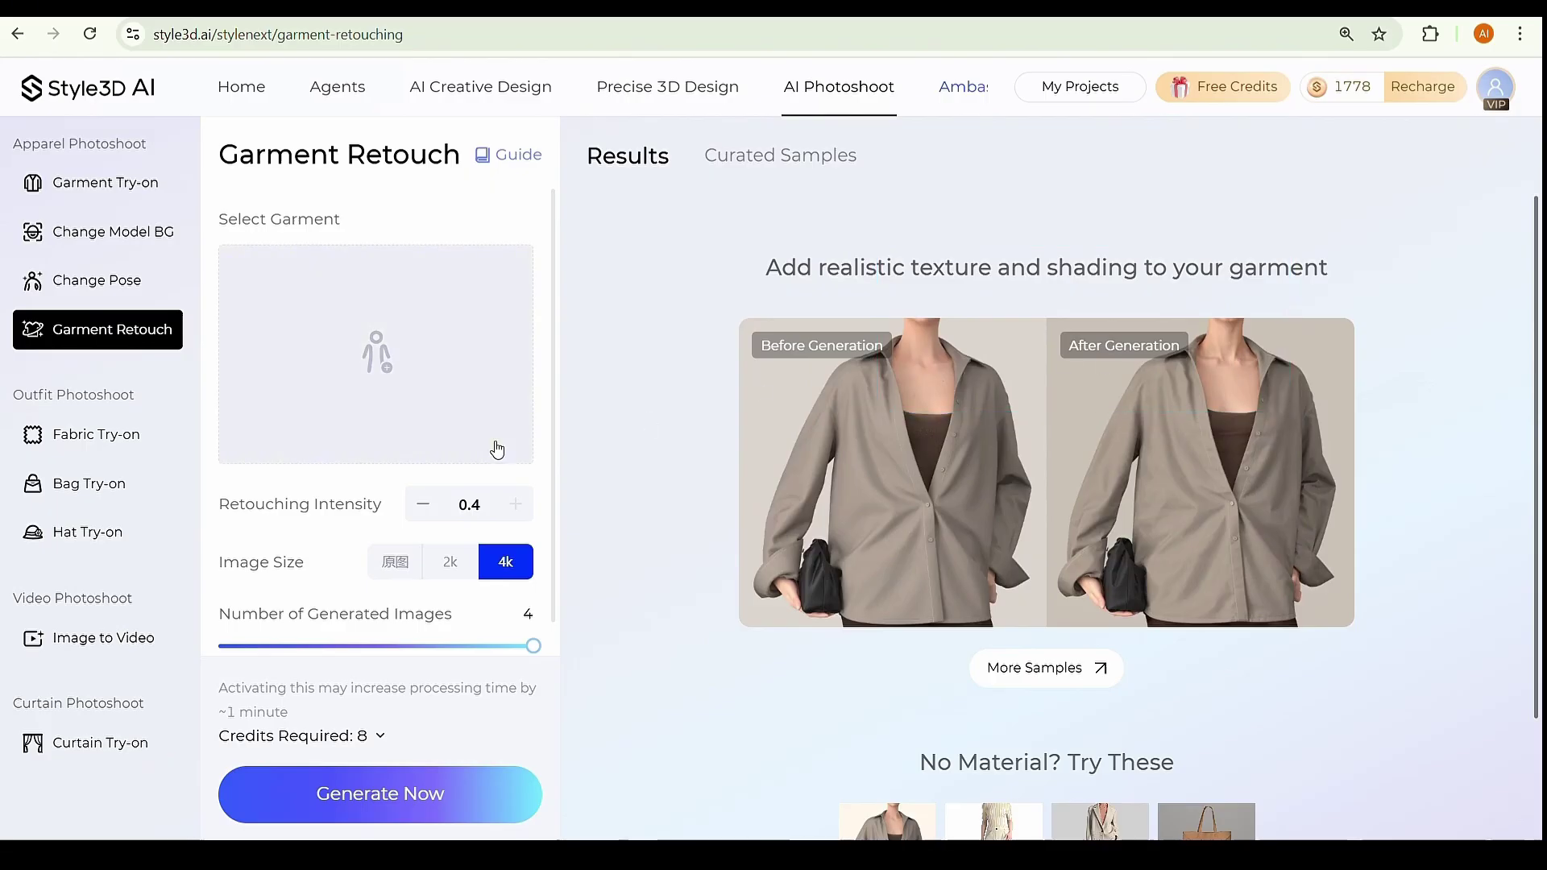
click(121, 447)
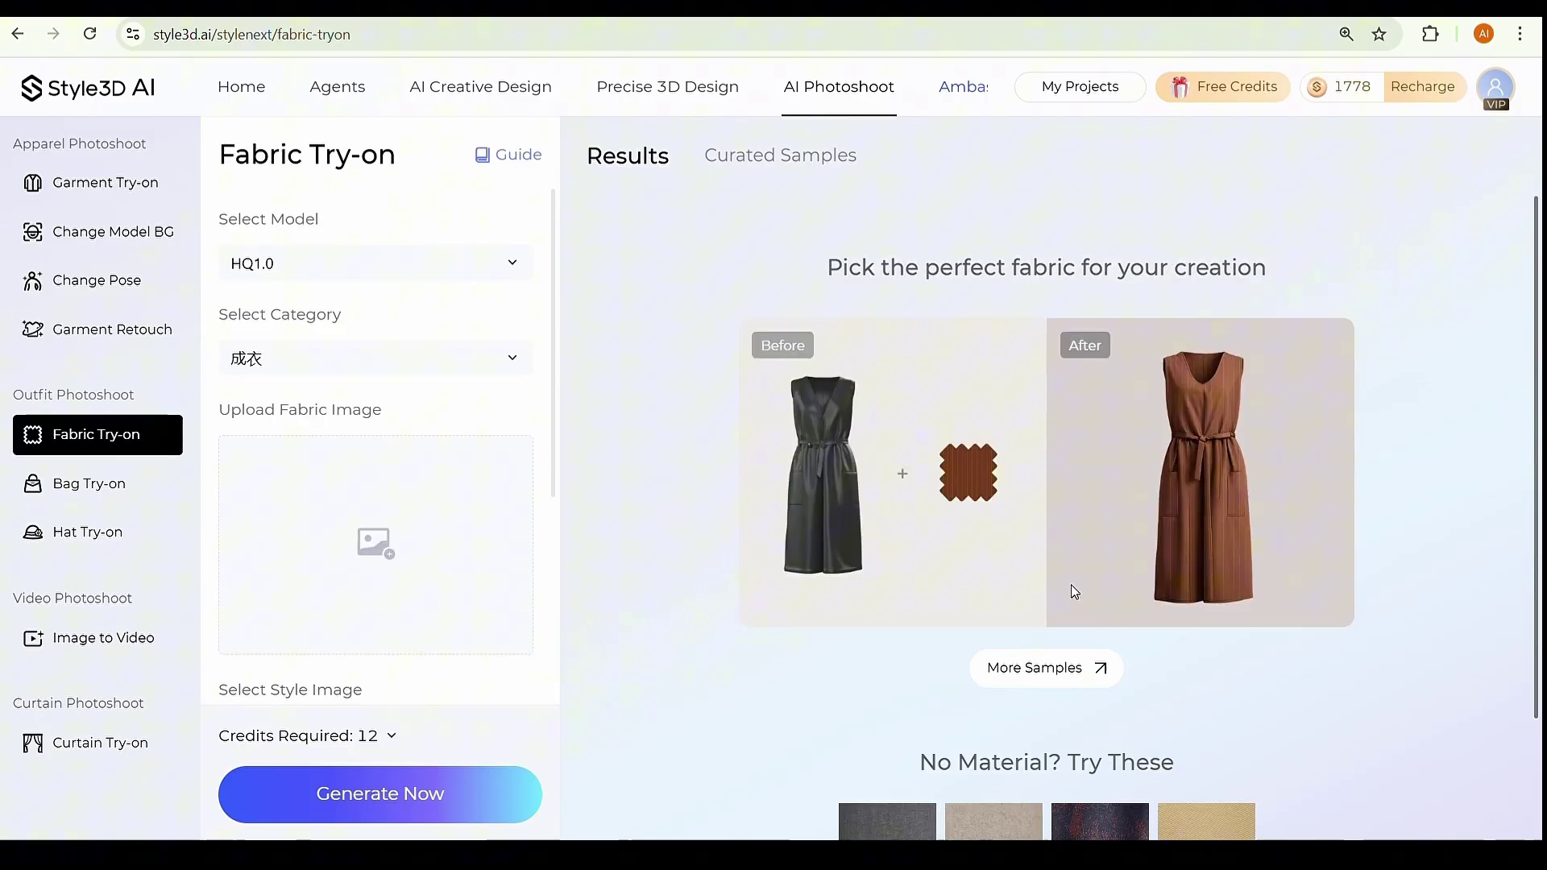
click(1071, 667)
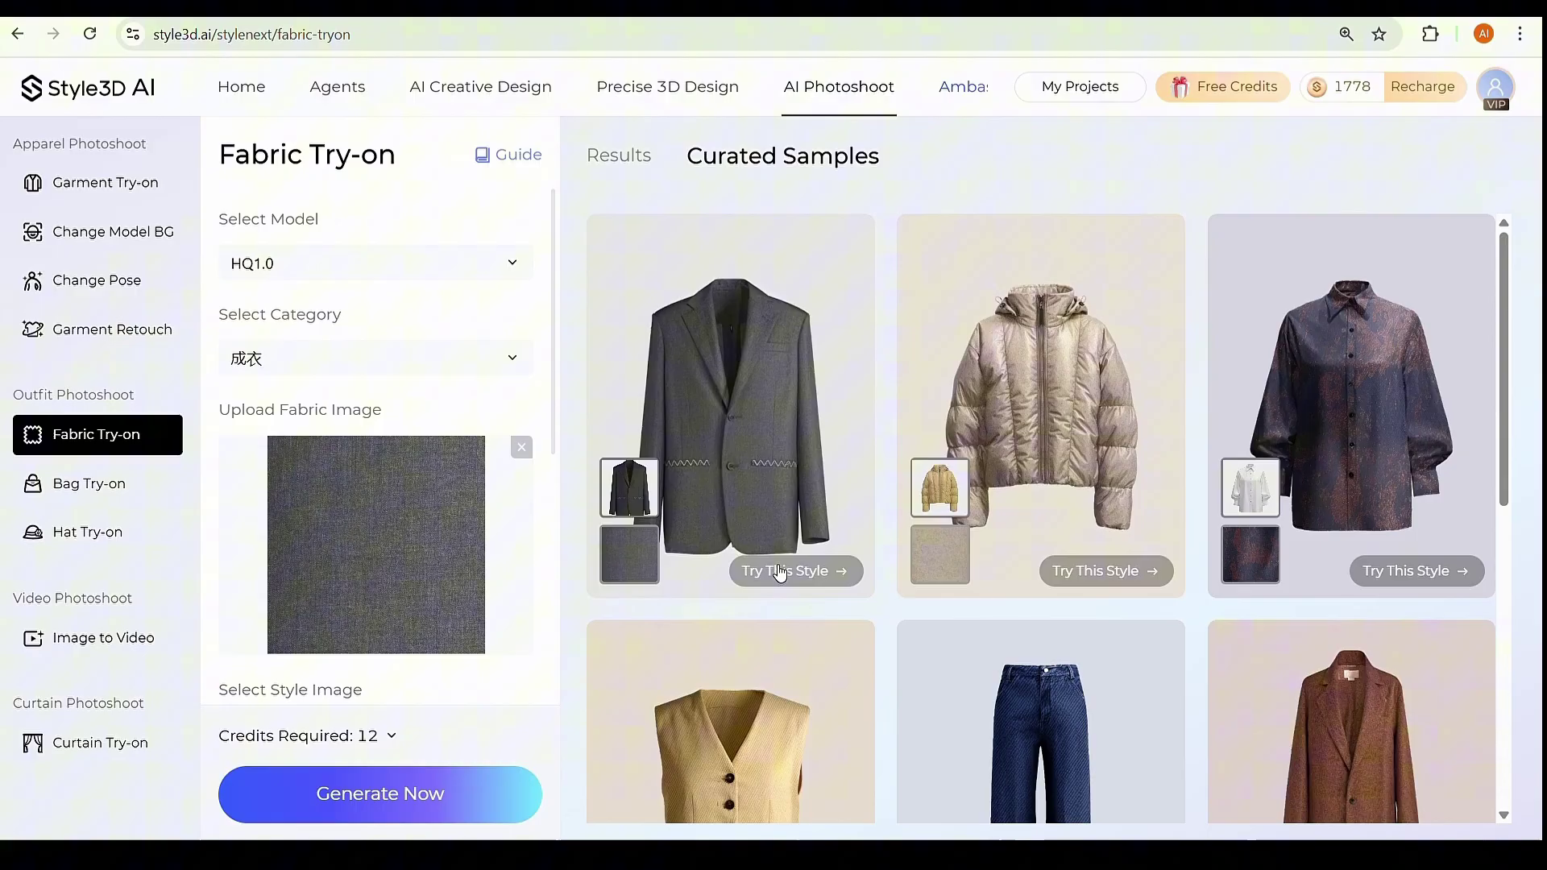
scroll(505, 435, down, 2)
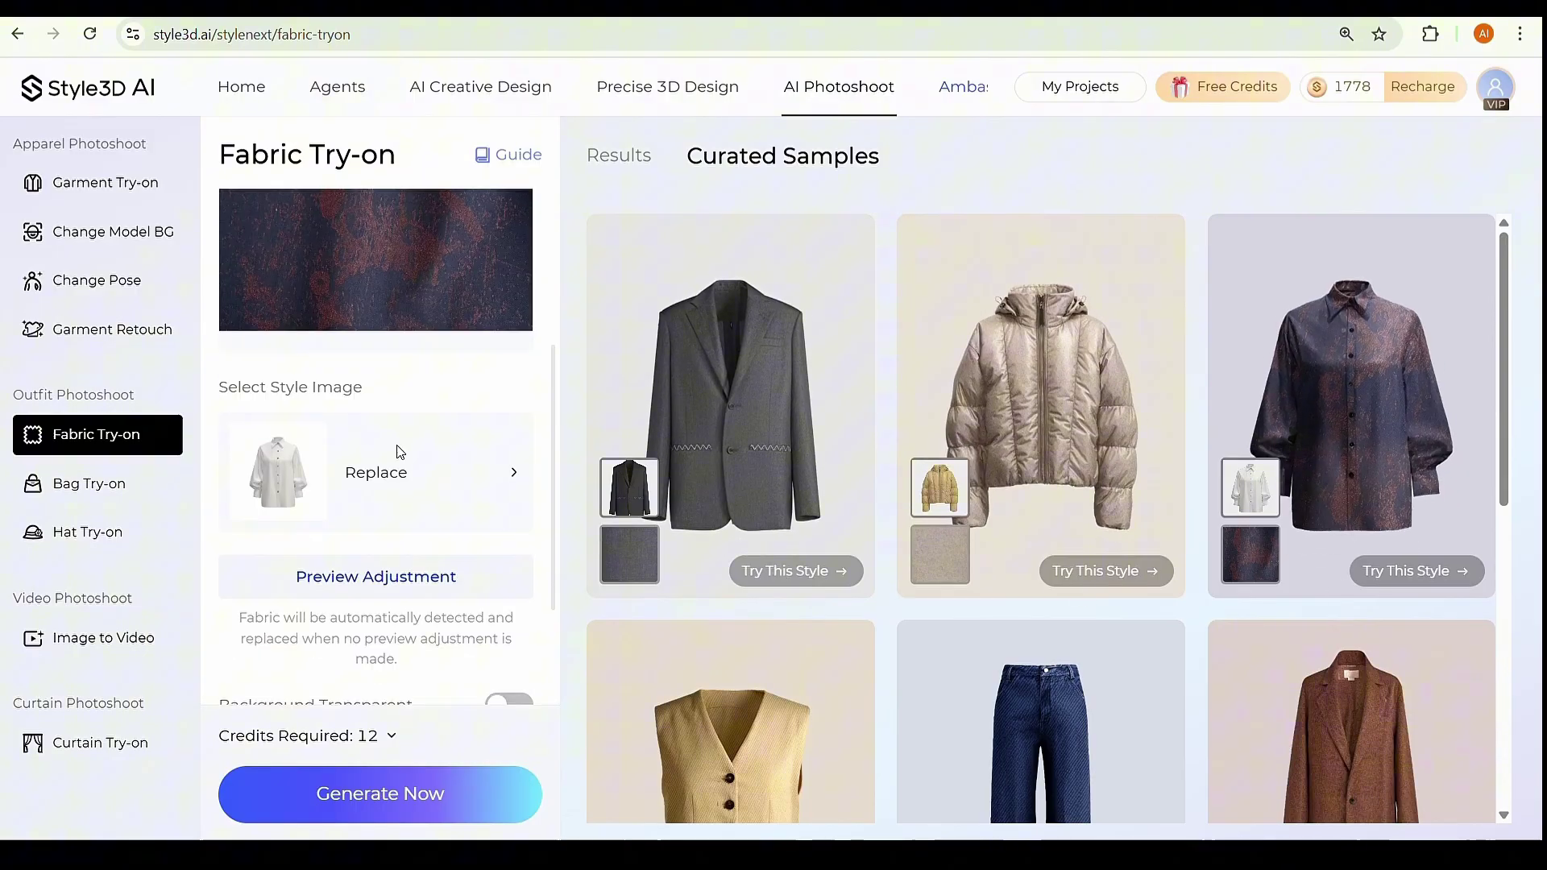
scroll(959, 502, down, 3)
scroll(453, 412, up, 2)
scroll(890, 429, up, 3)
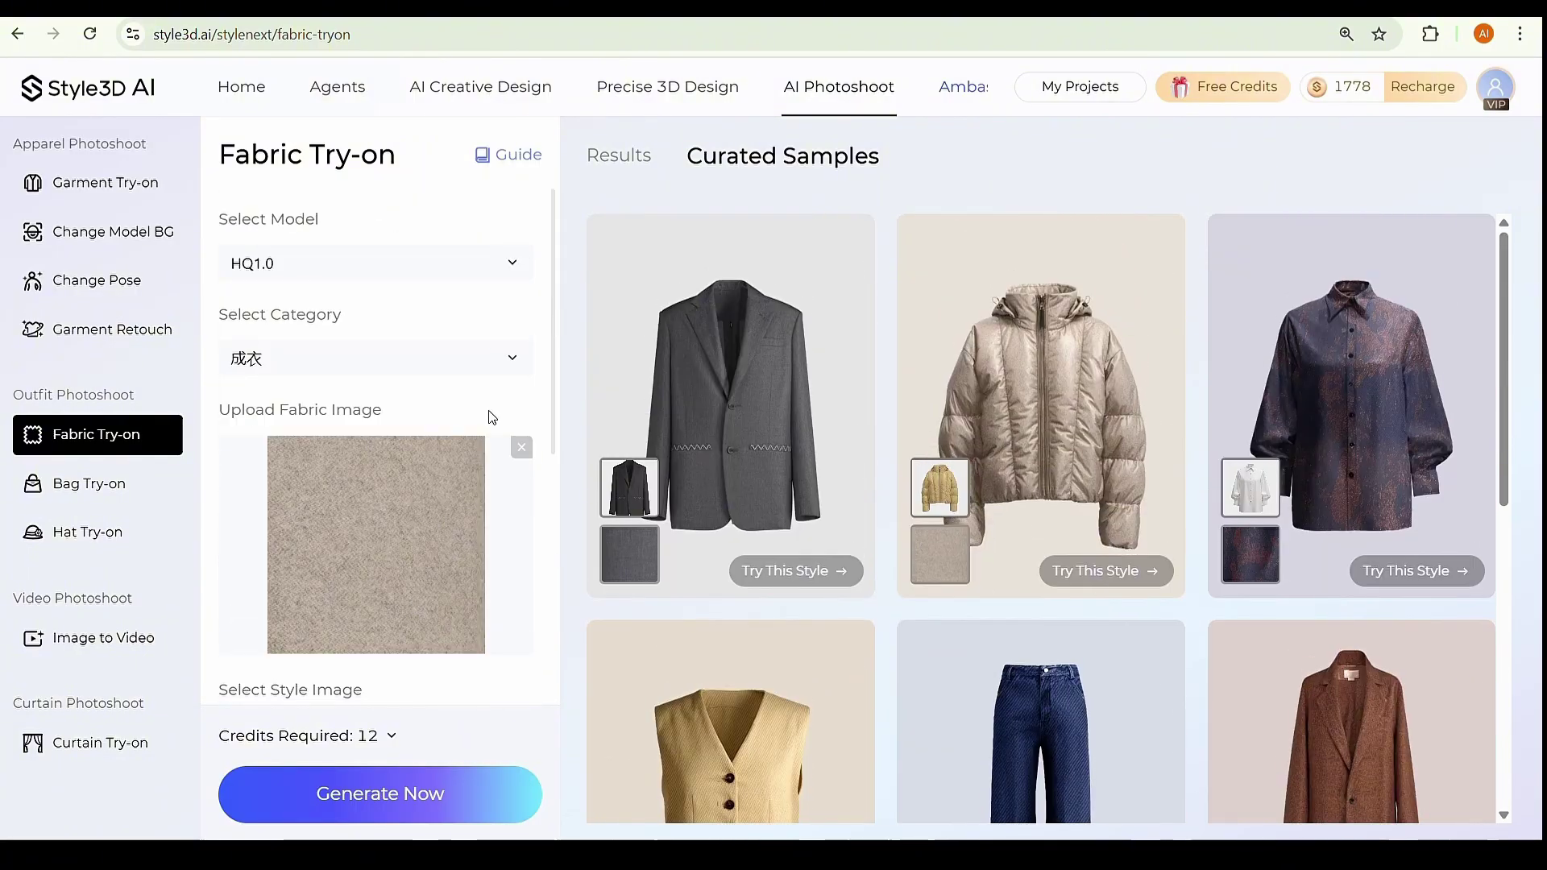
scroll(487, 415, down, 1)
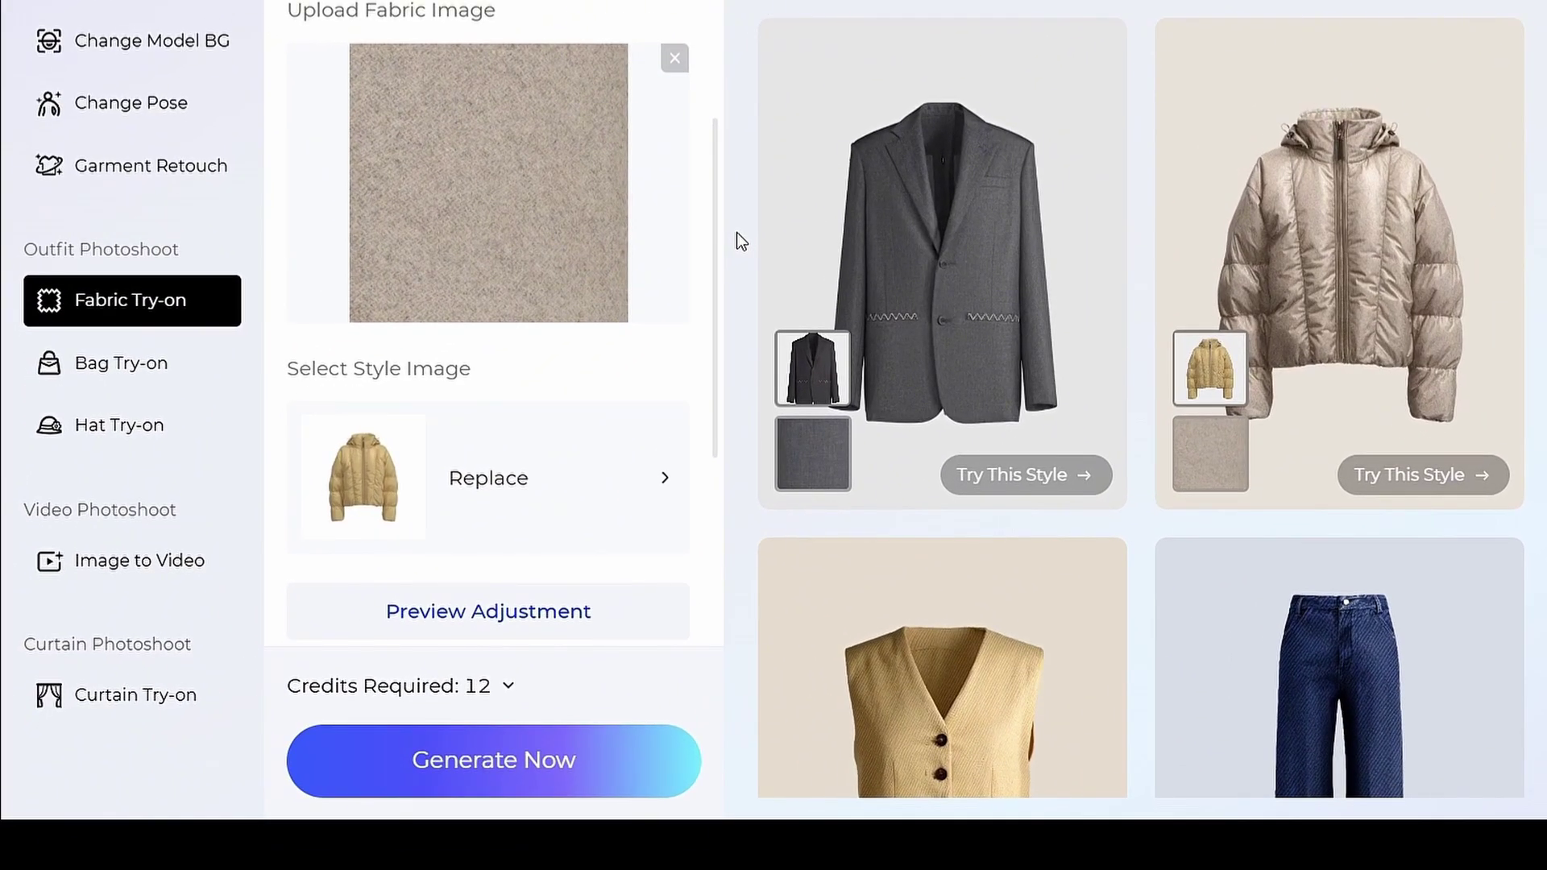
Switch to Image to Video and browse its curated runway sample videos
click(109, 577)
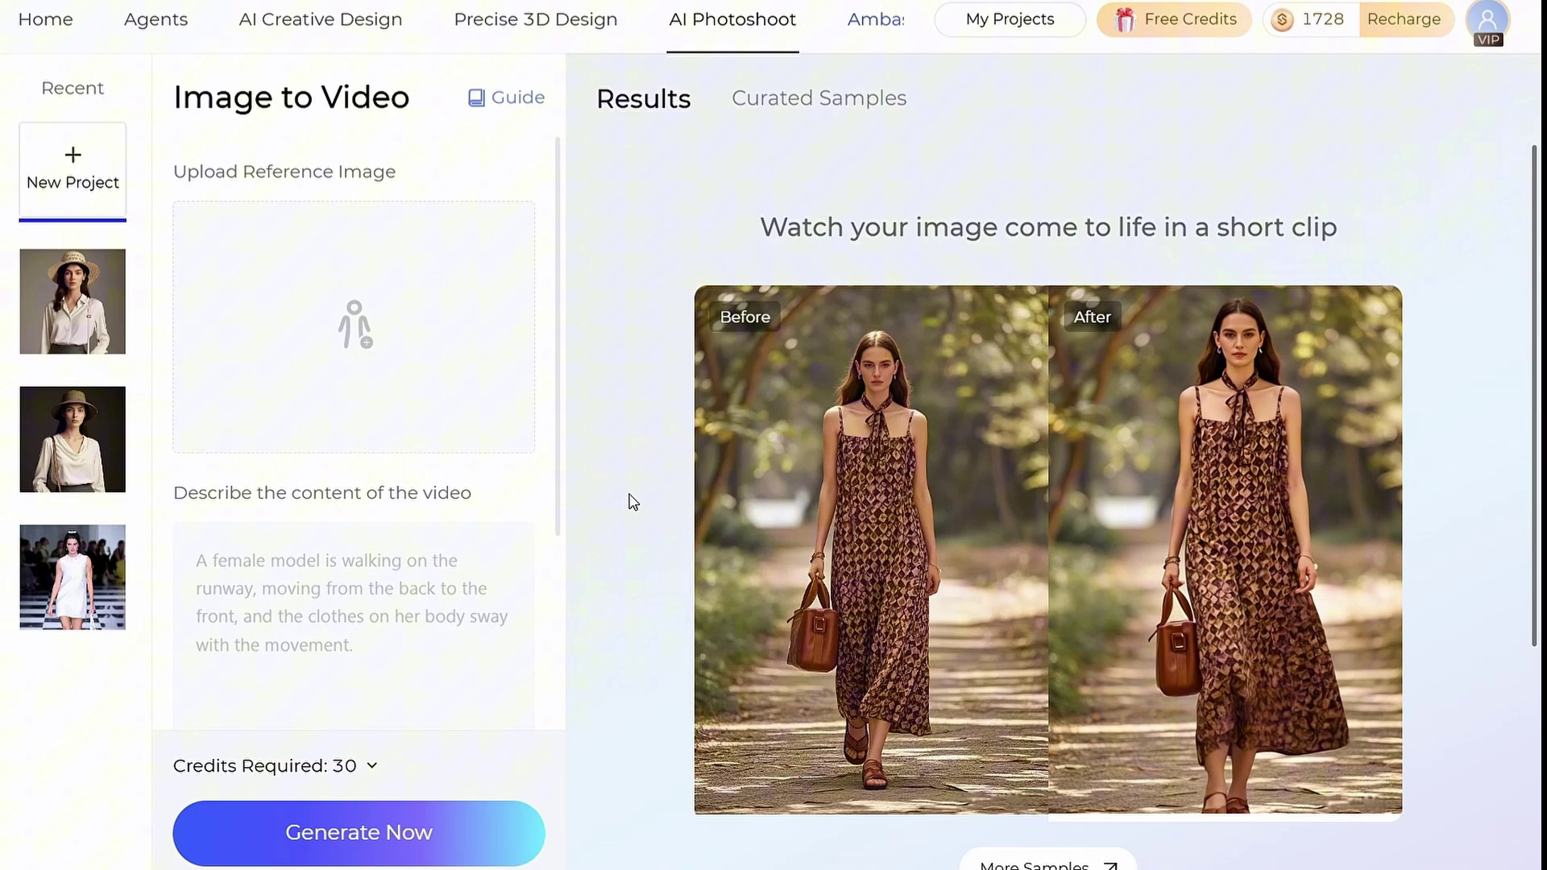
scroll(630, 501, down, 3)
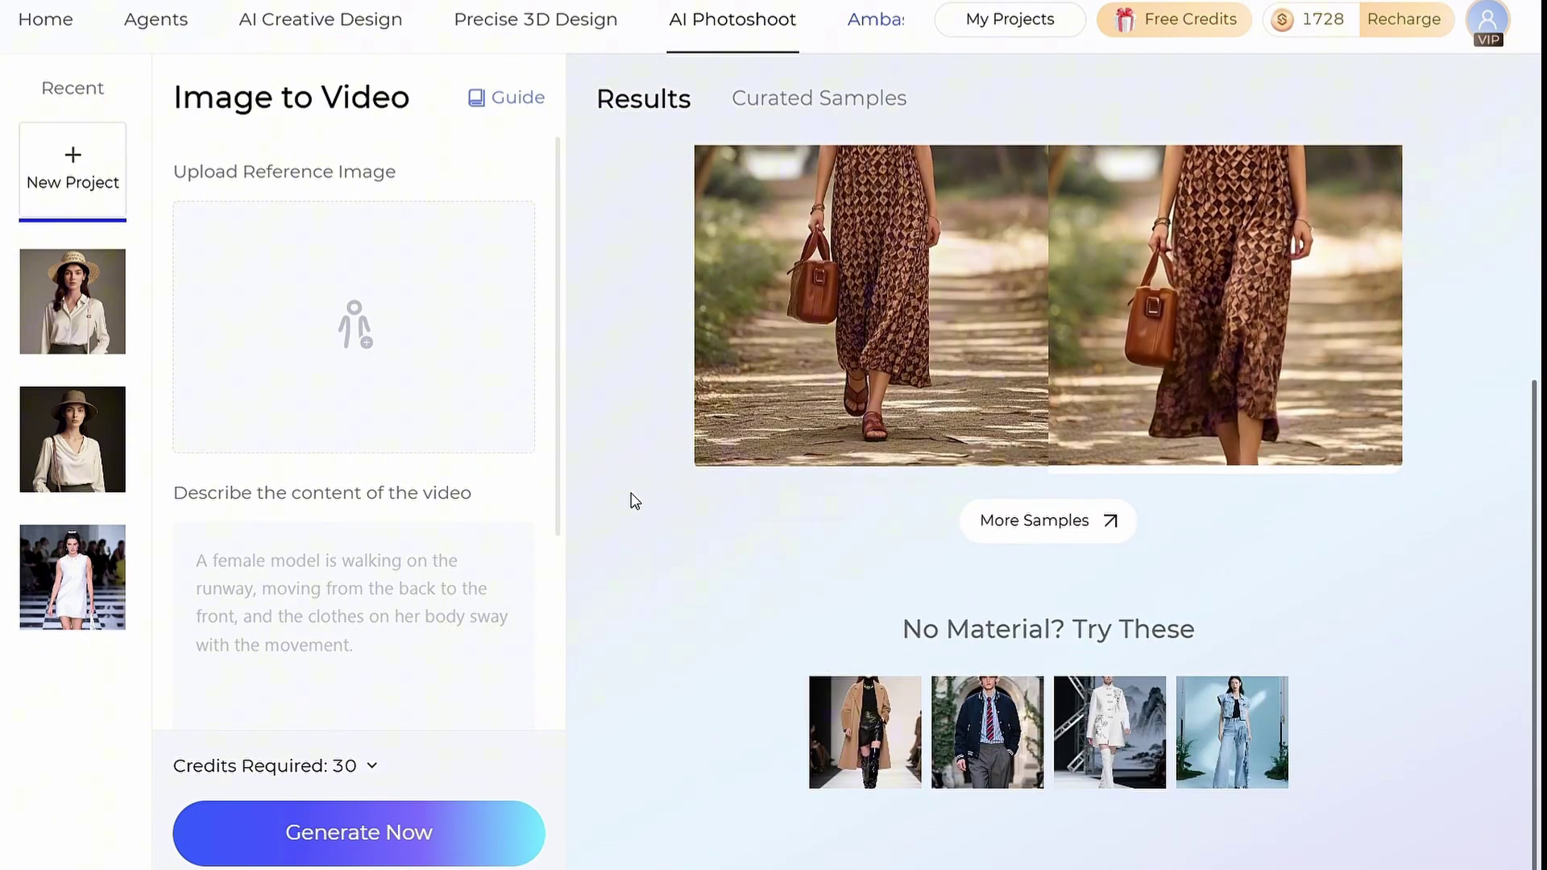
click(1051, 520)
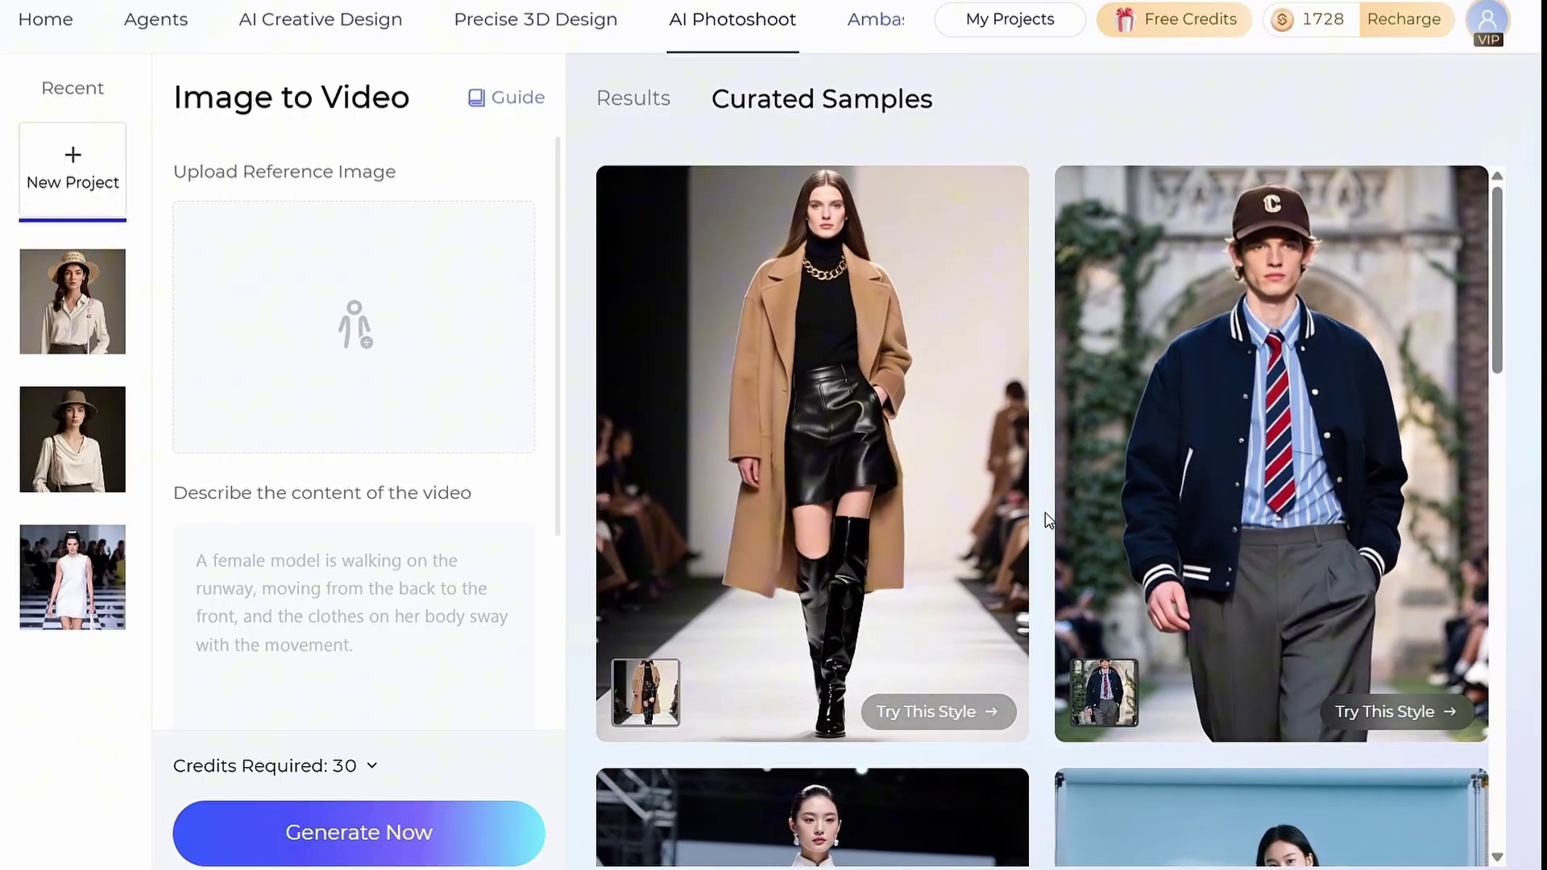
scroll(1050, 522, down, 5)
scroll(1046, 520, down, 2)
scroll(1046, 519, down, 3)
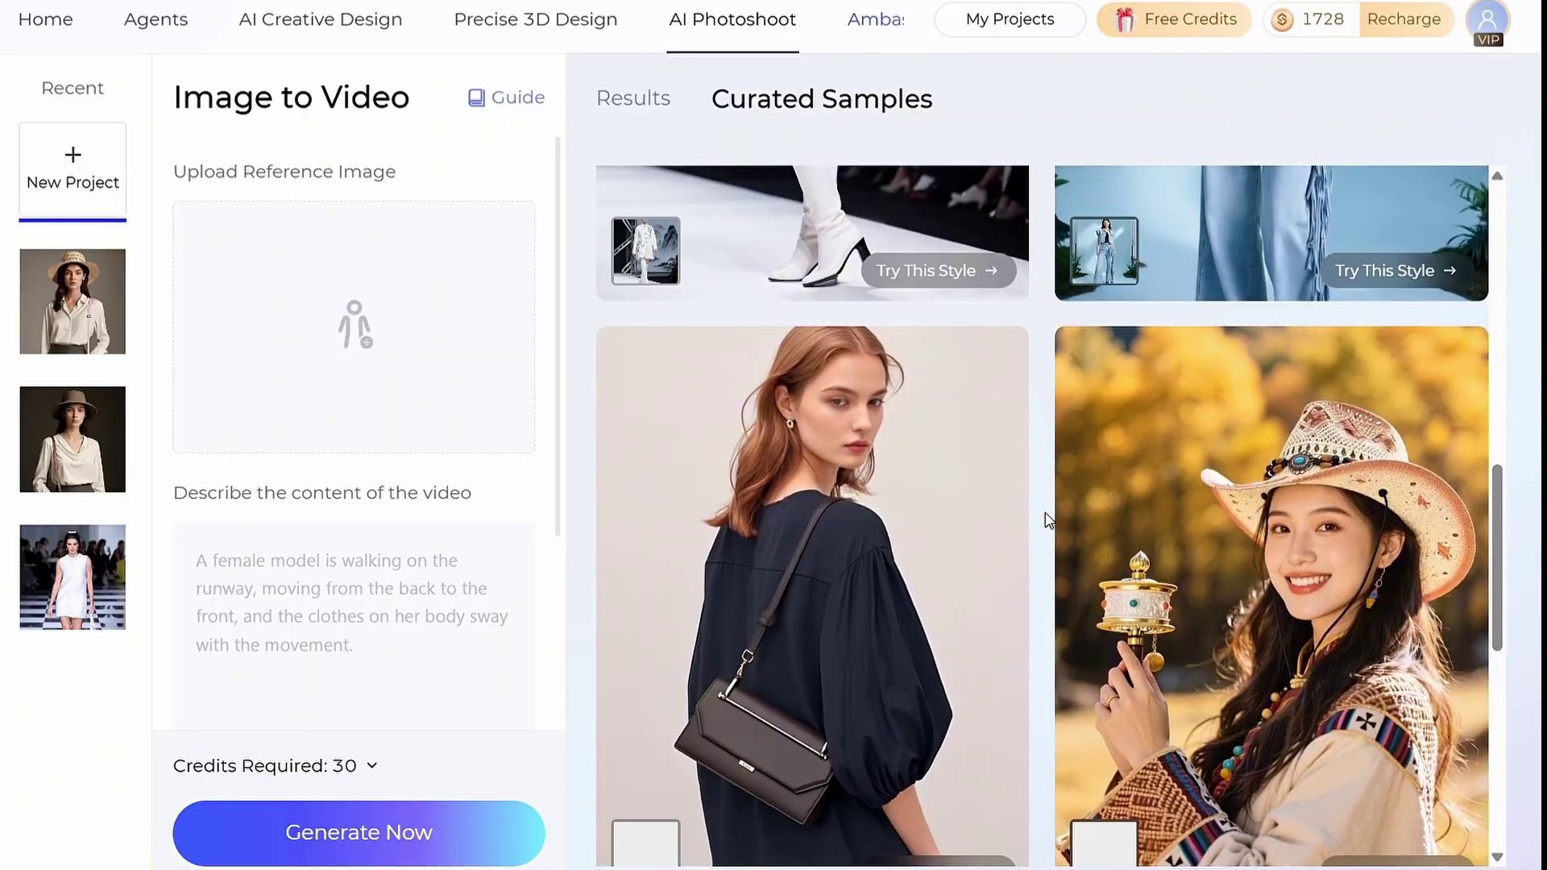
scroll(1046, 521, down, 2)
scroll(1047, 519, down, 2)
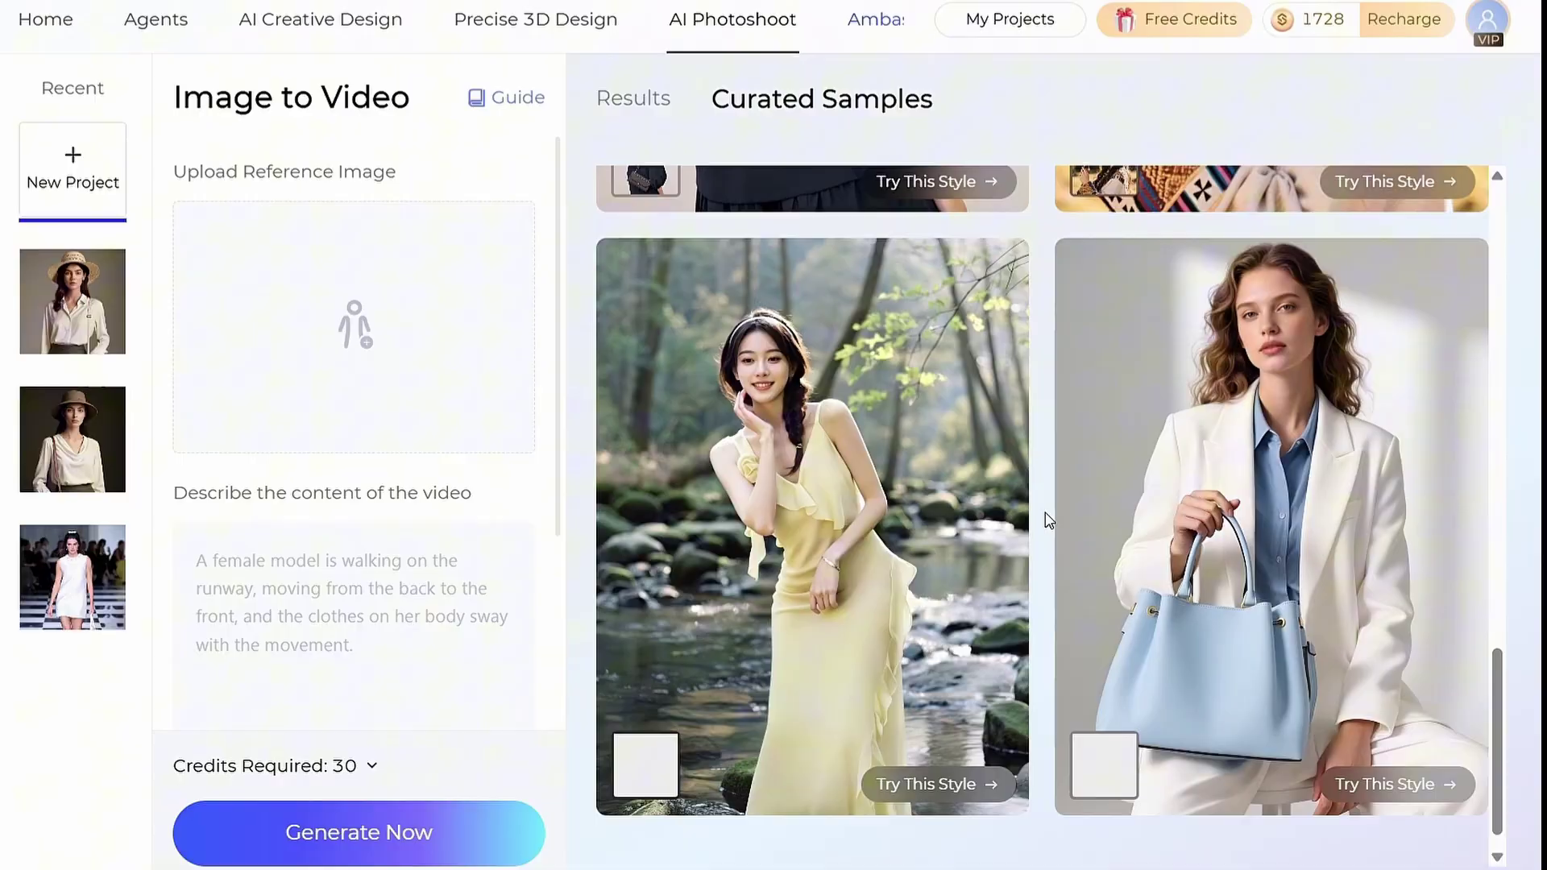
scroll(1047, 520, up, 3)
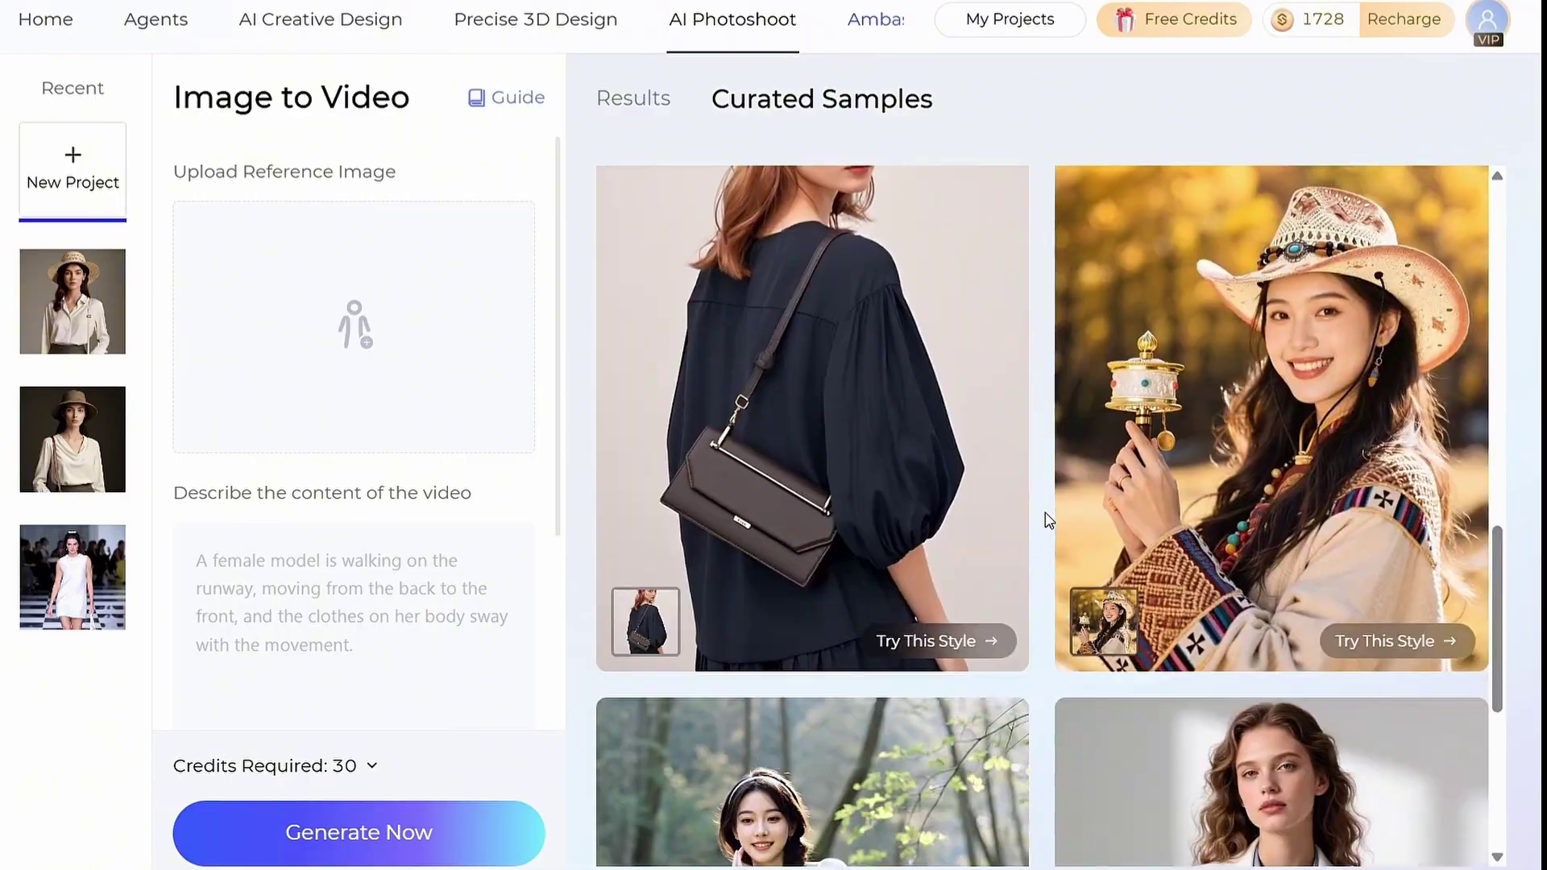
scroll(1046, 520, up, 3)
scroll(1046, 519, up, 3)
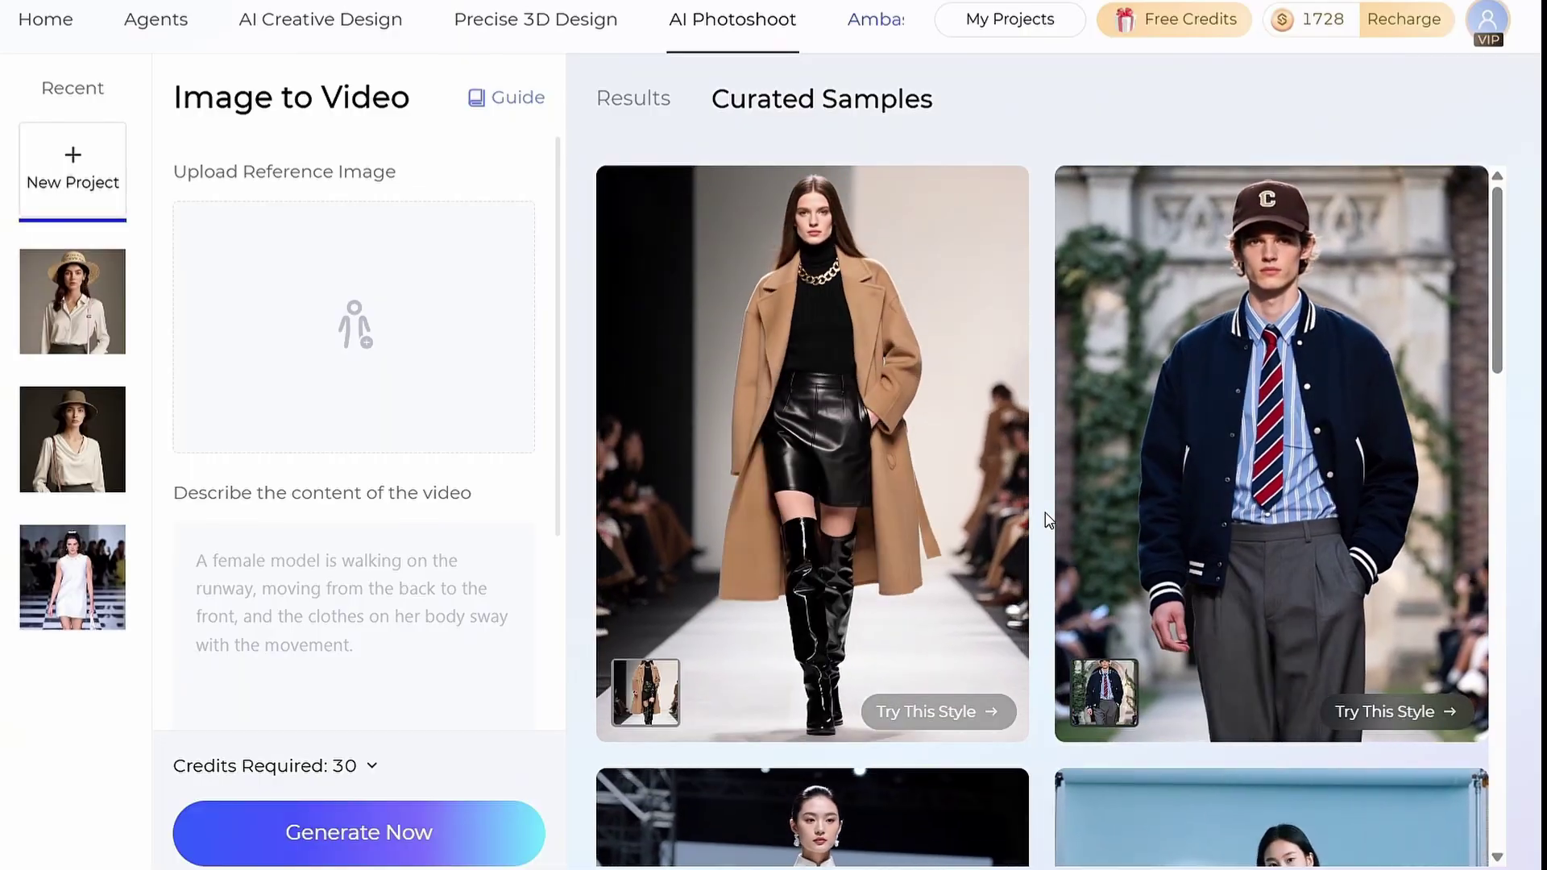
Apply the coat runway sample and replace its reference with the white-hat, pink-bag model photo
click(911, 713)
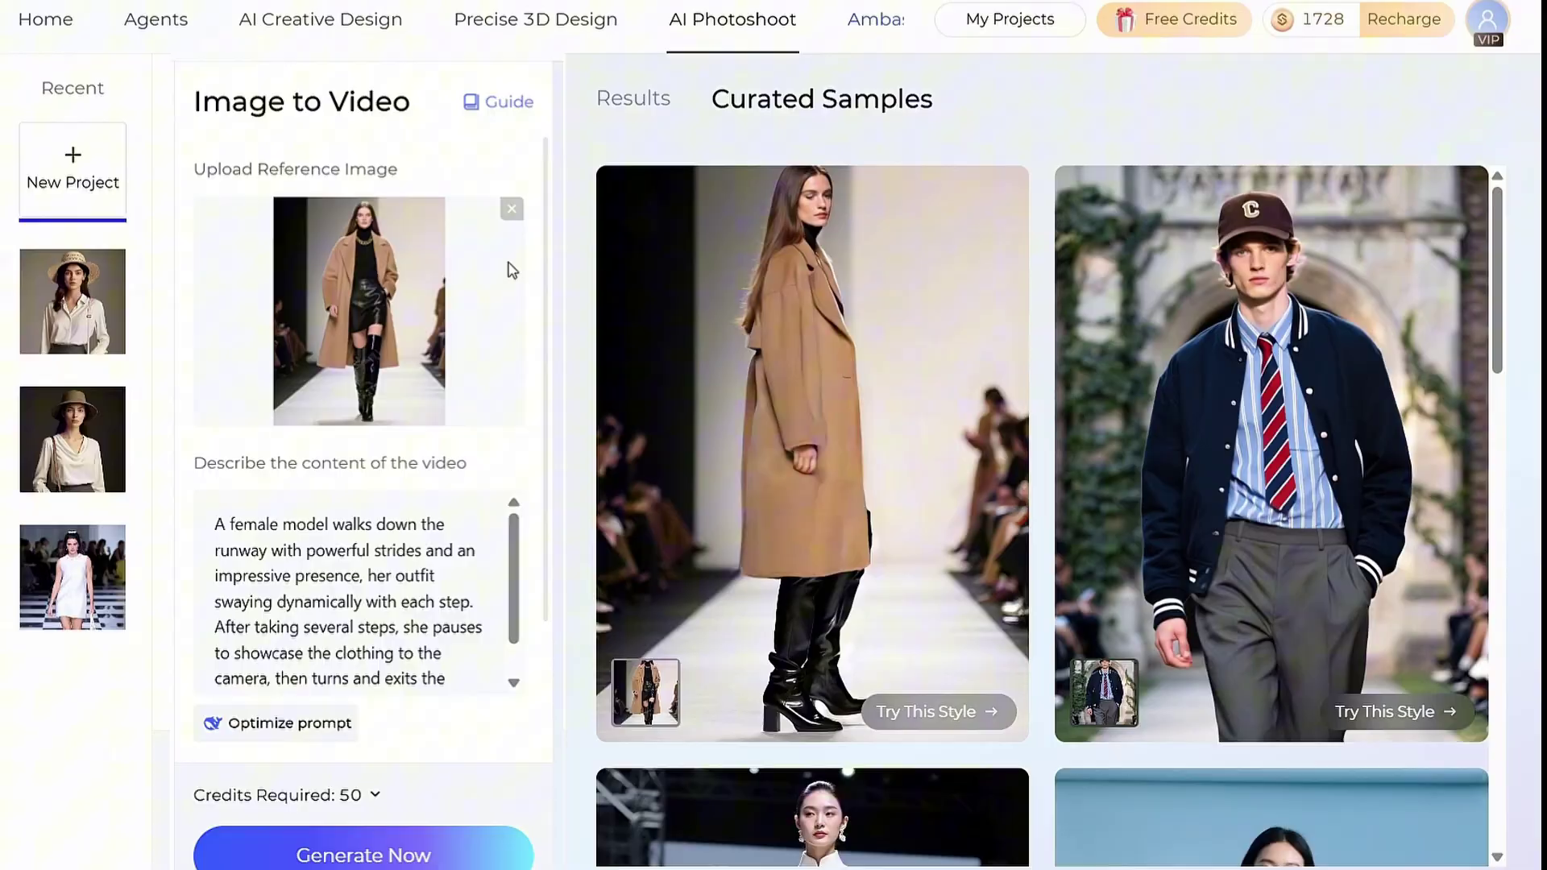
click(511, 208)
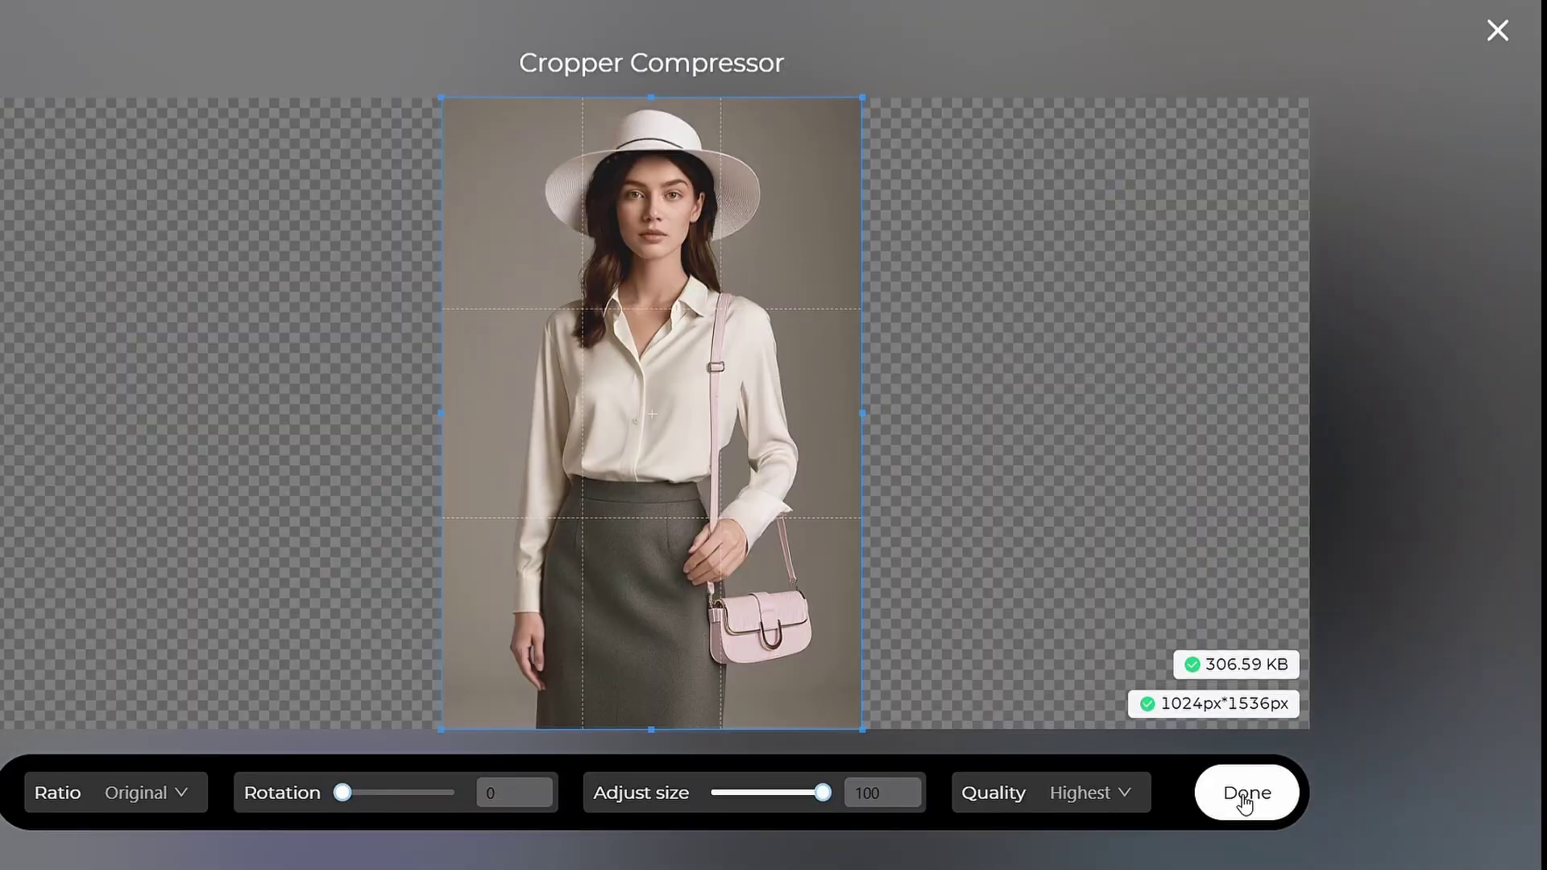
click(1244, 794)
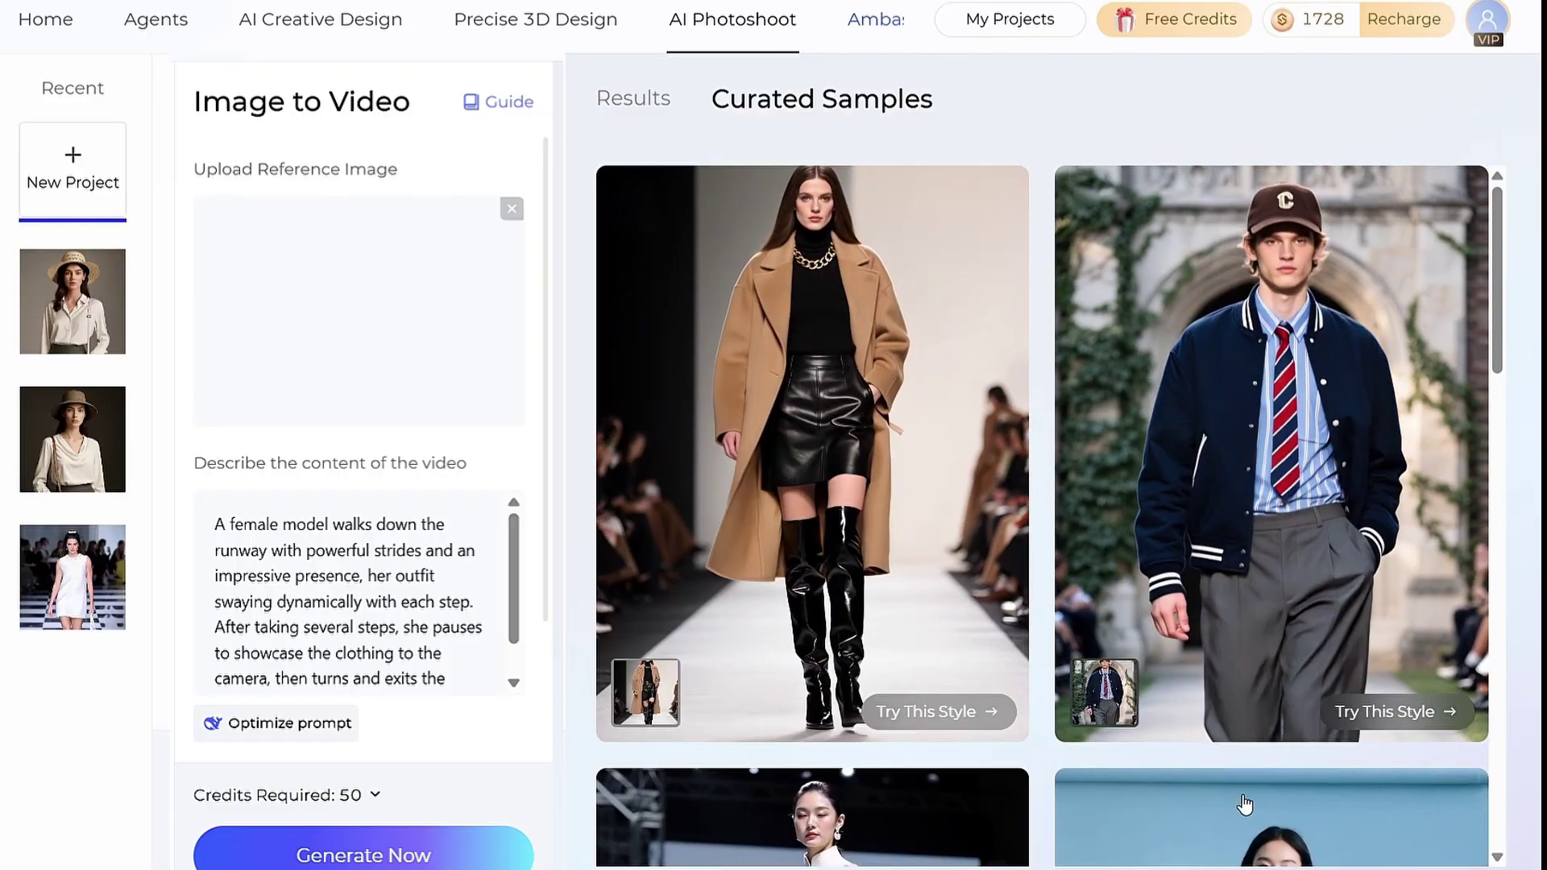
scroll(539, 453, down, 2)
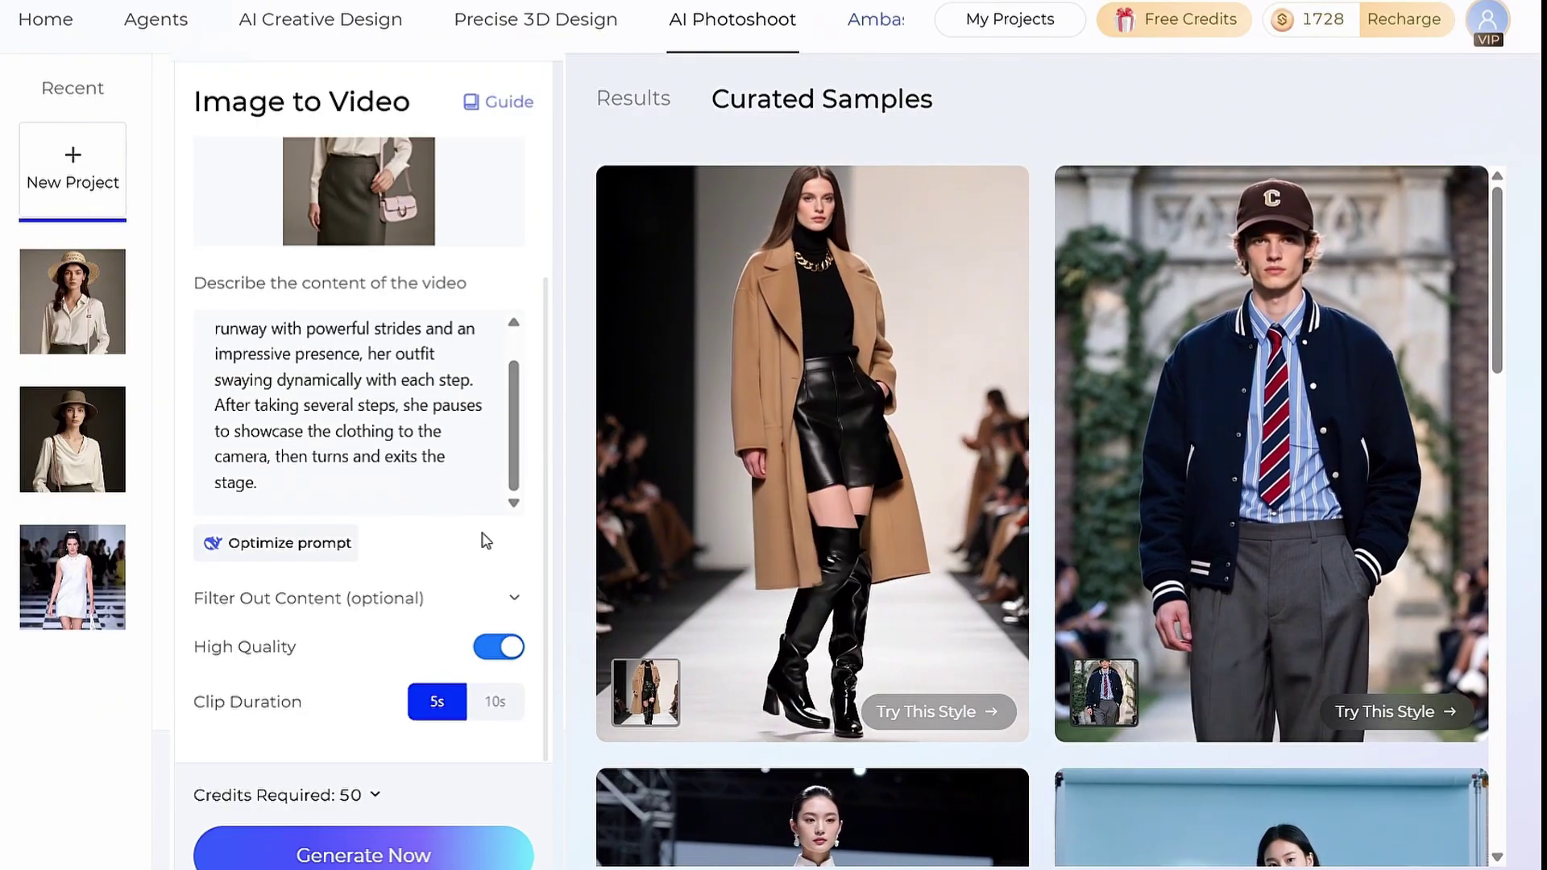
Fill in content to filter out, enable High Quality, set a 10s duration, and generate
click(516, 601)
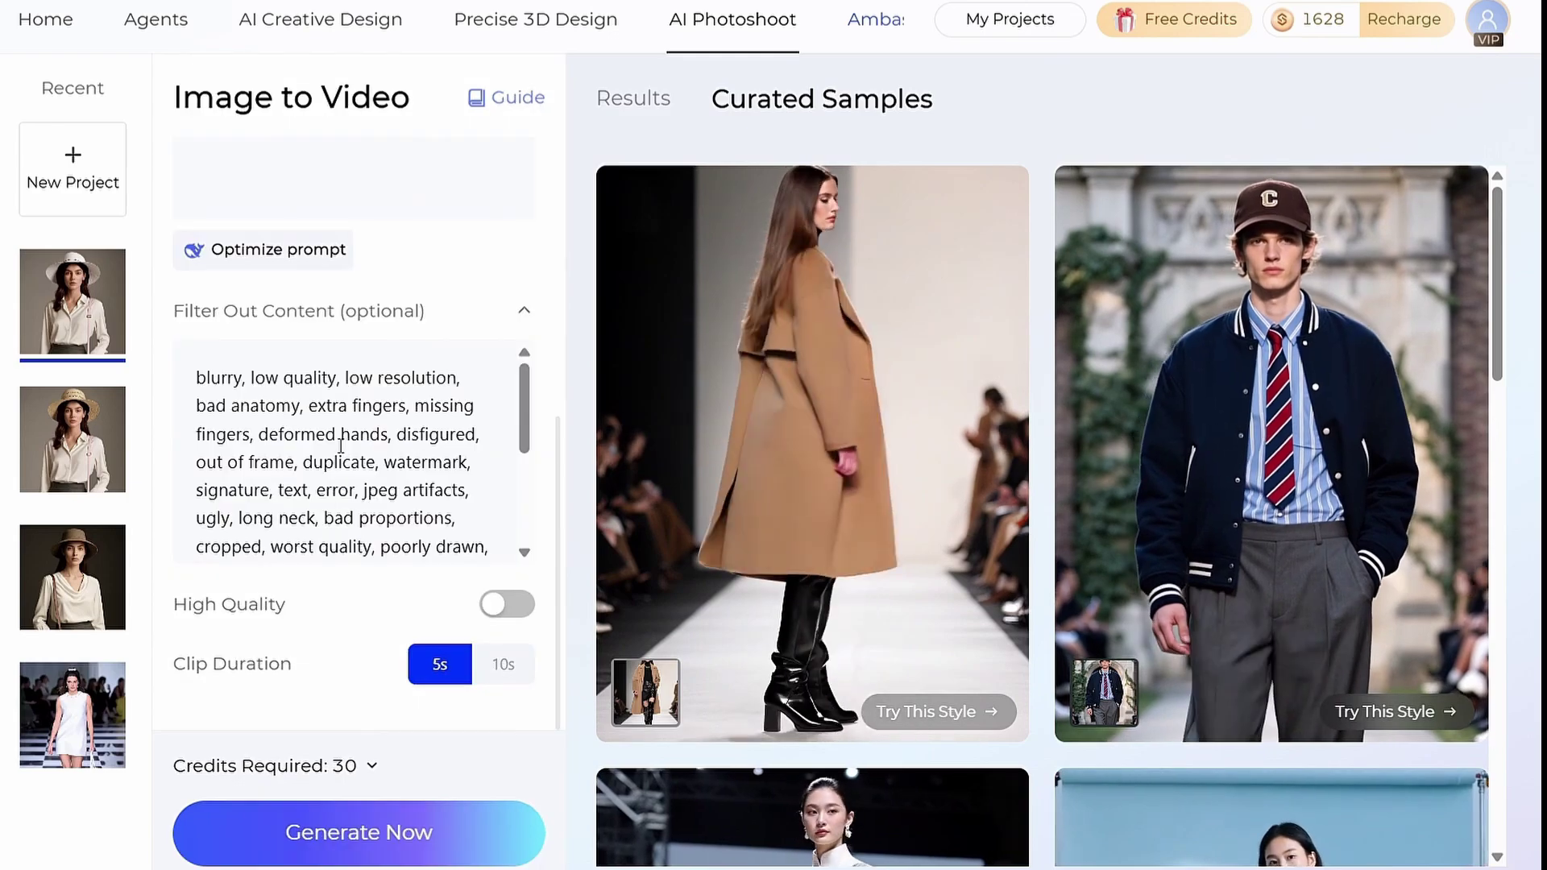
scroll(340, 446, down, 3)
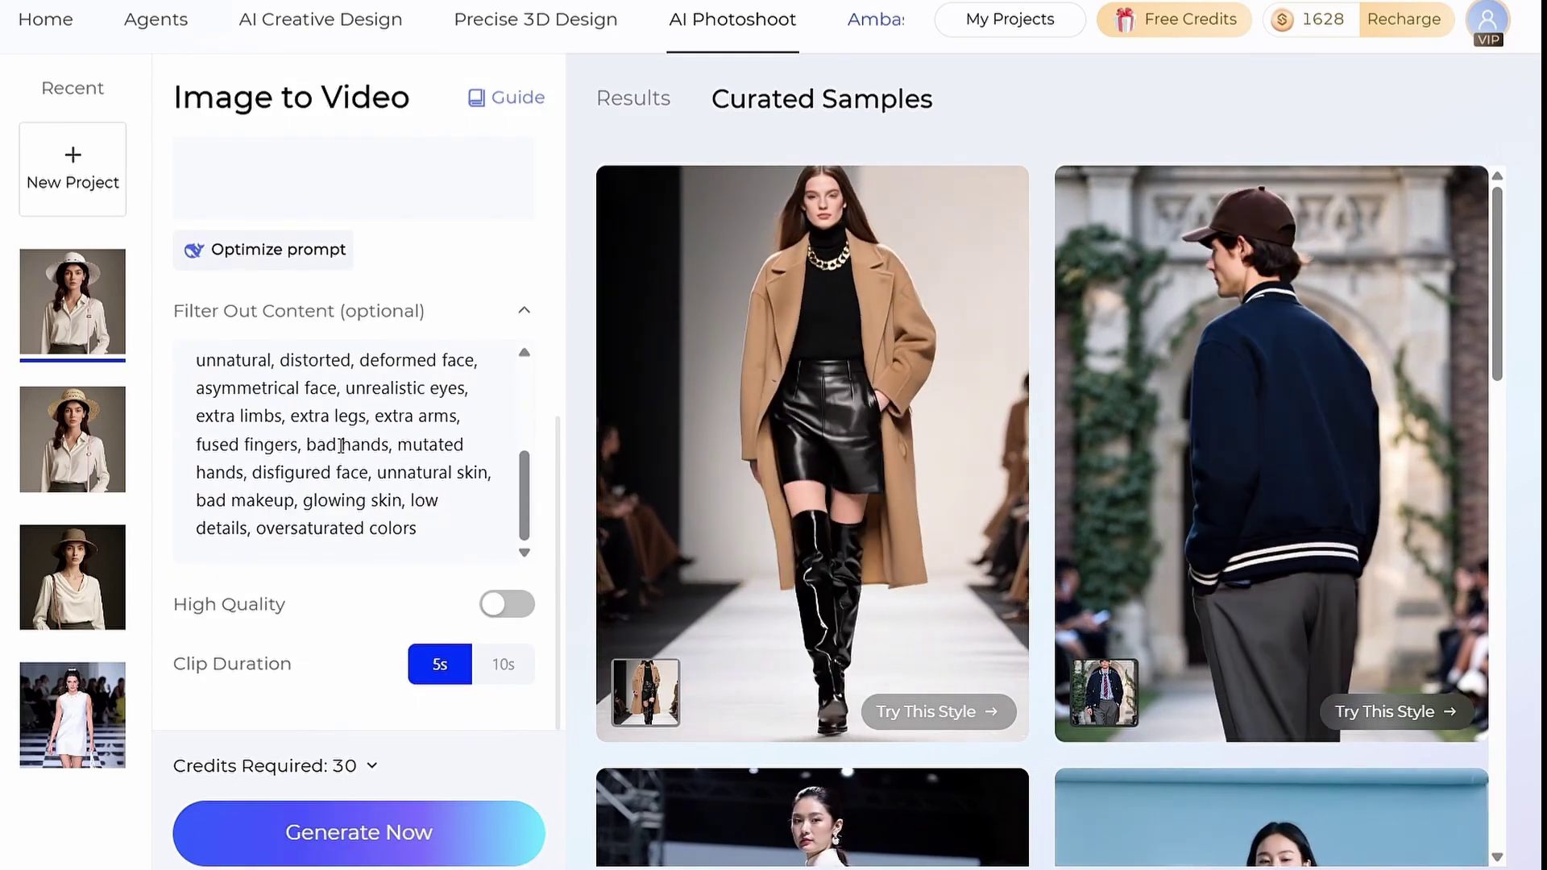
scroll(340, 508, up, 3)
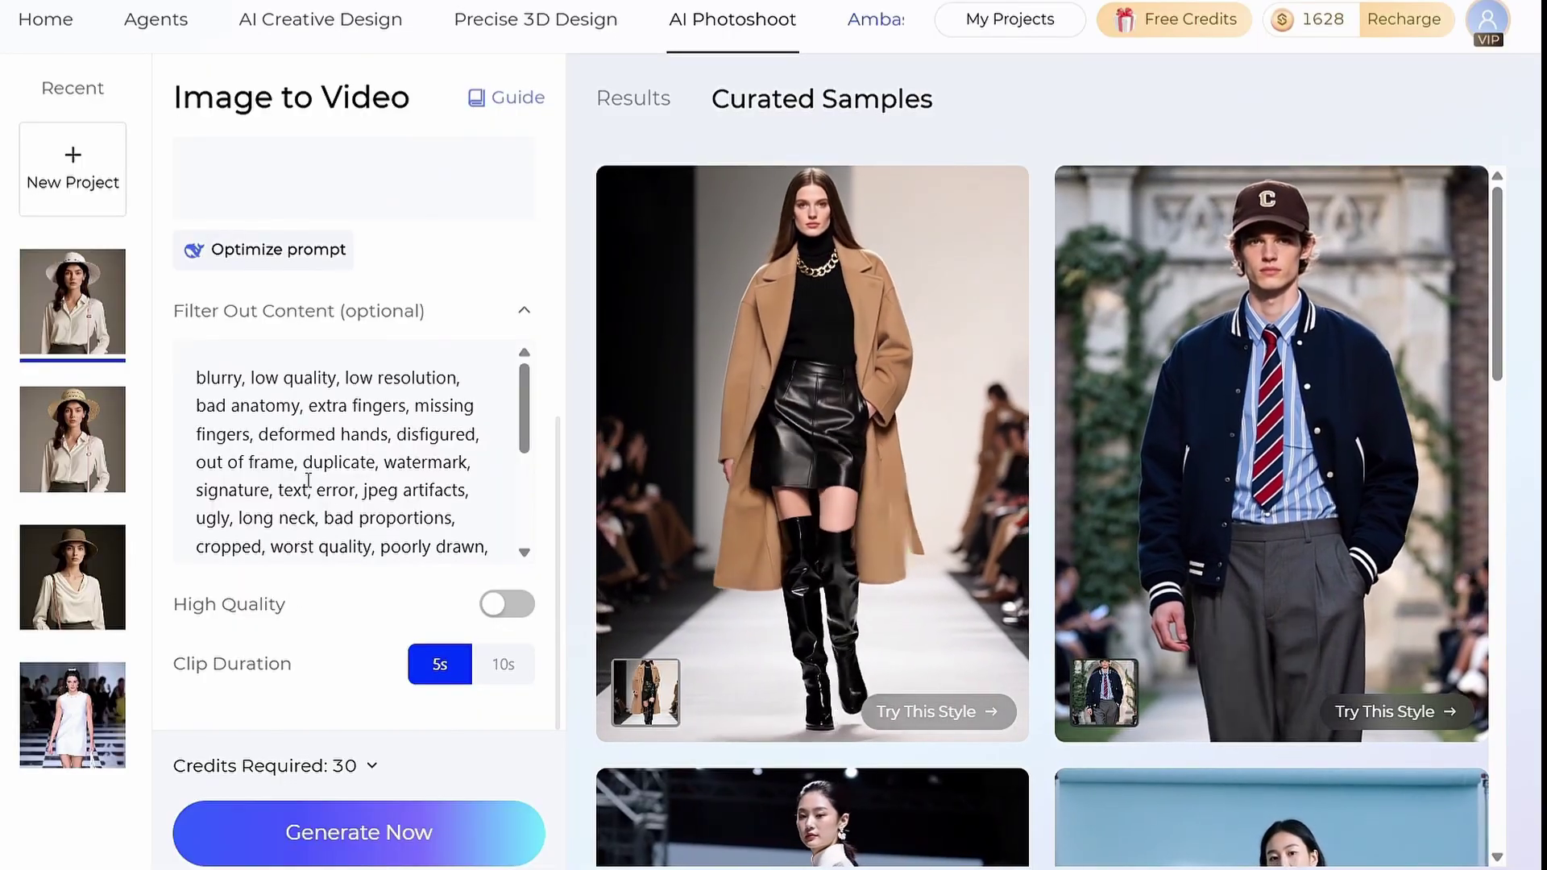
click(525, 616)
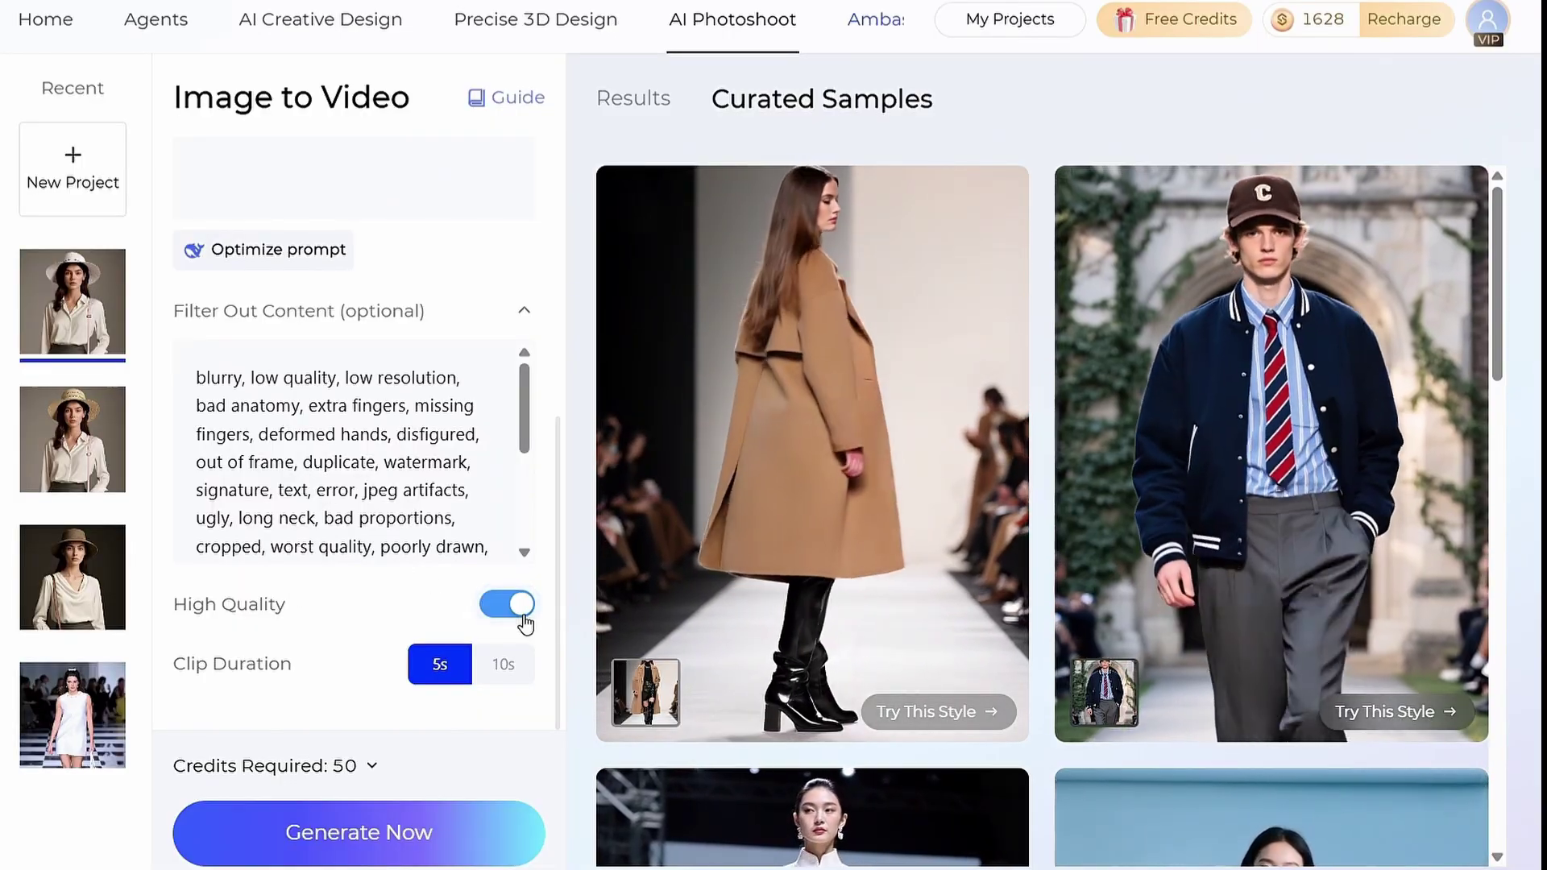
click(508, 662)
click(454, 835)
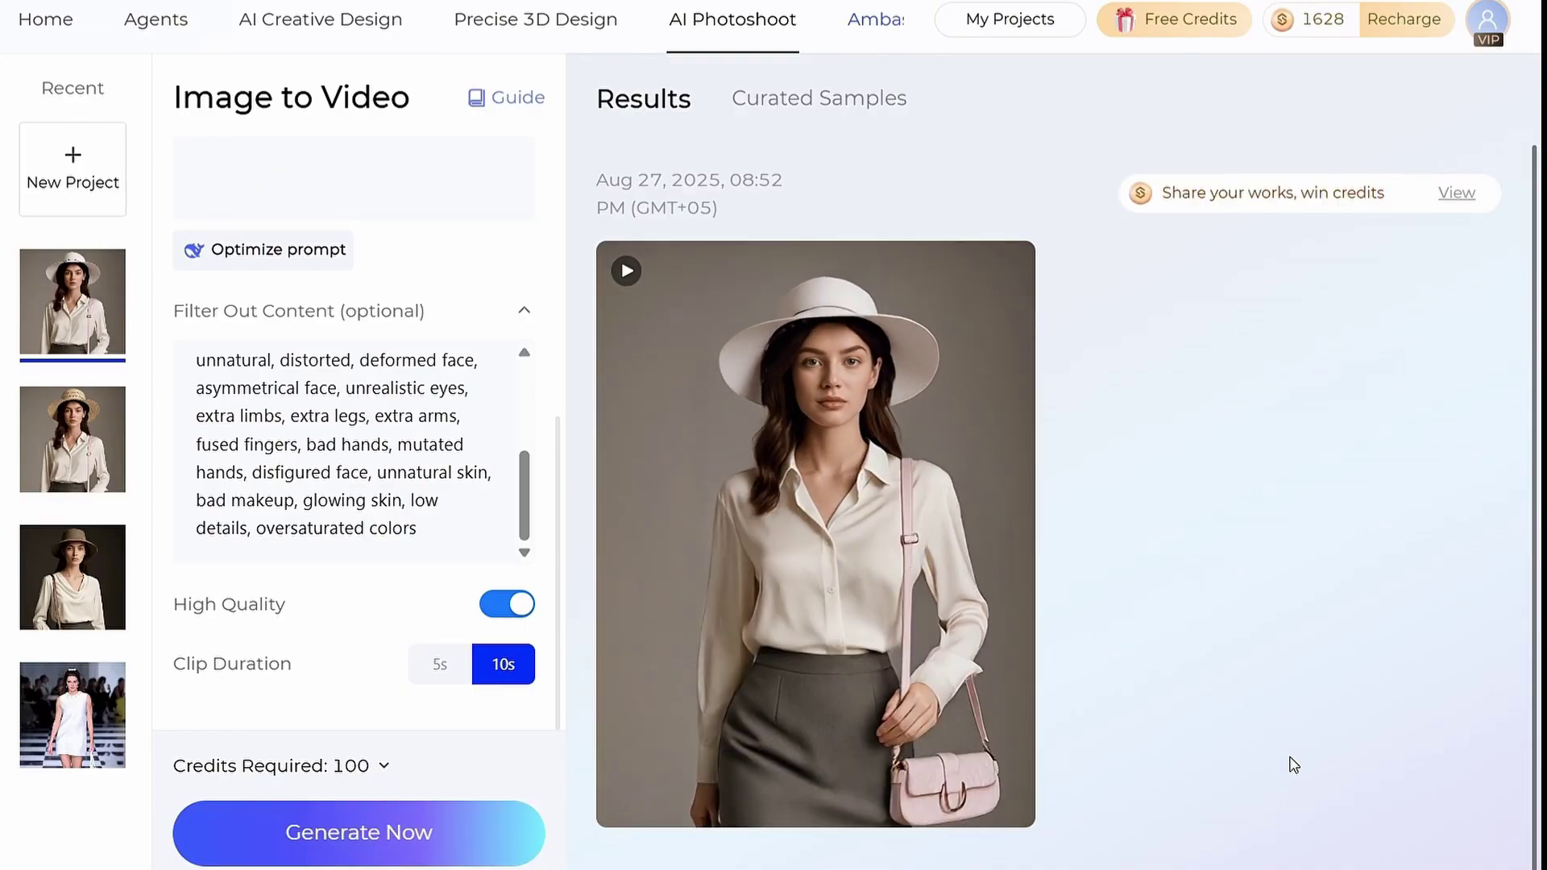
Open the generated 10-second runway video in the detail viewer and play it
click(897, 488)
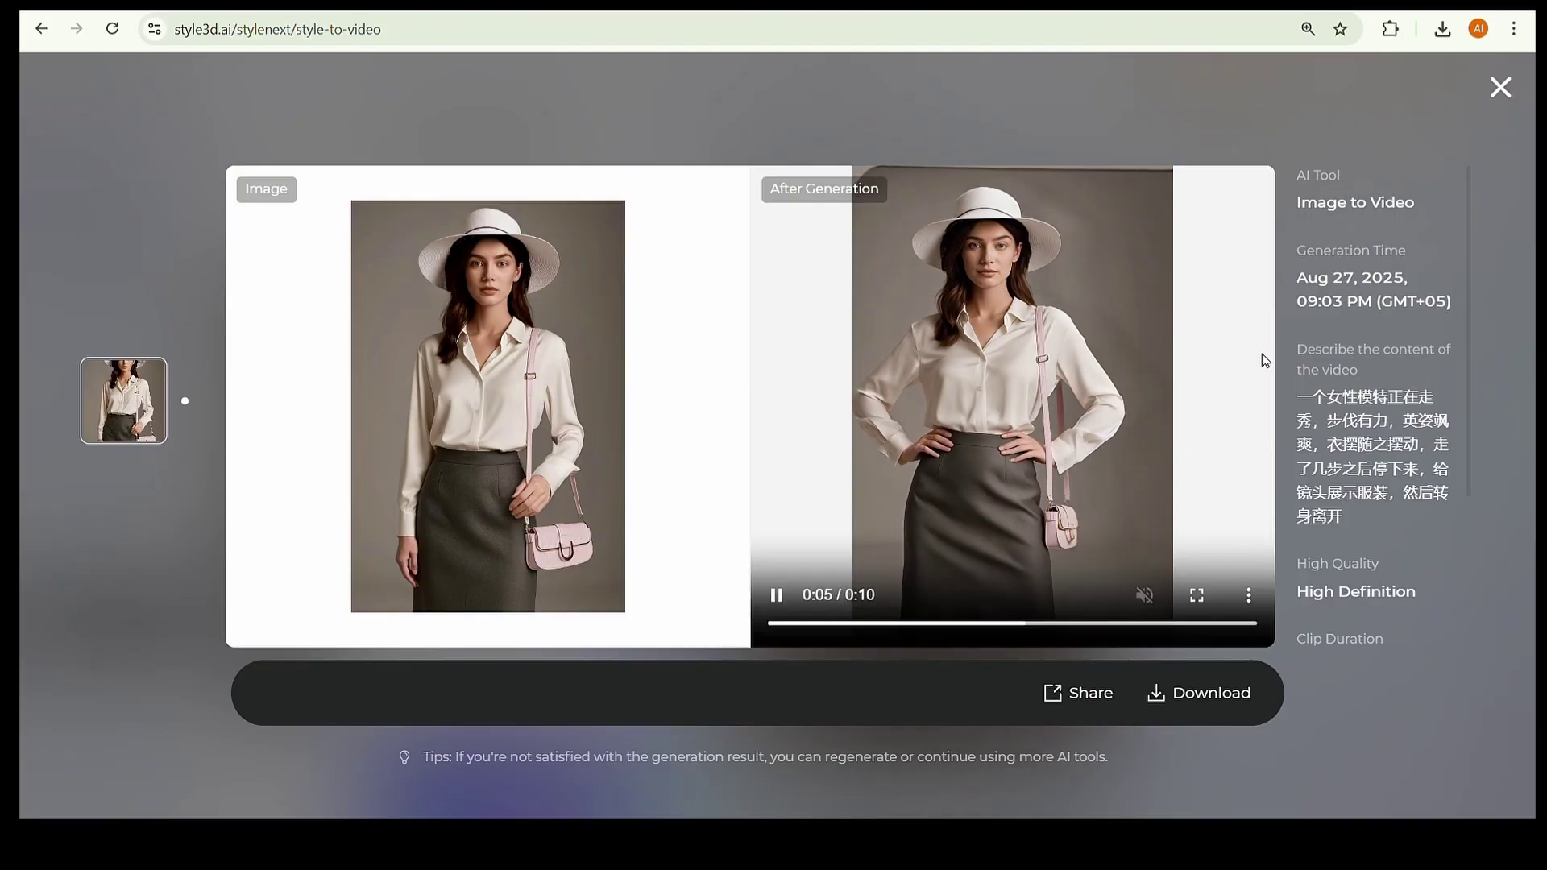
Close the video viewer and return to the Curated Samples gallery
click(1499, 87)
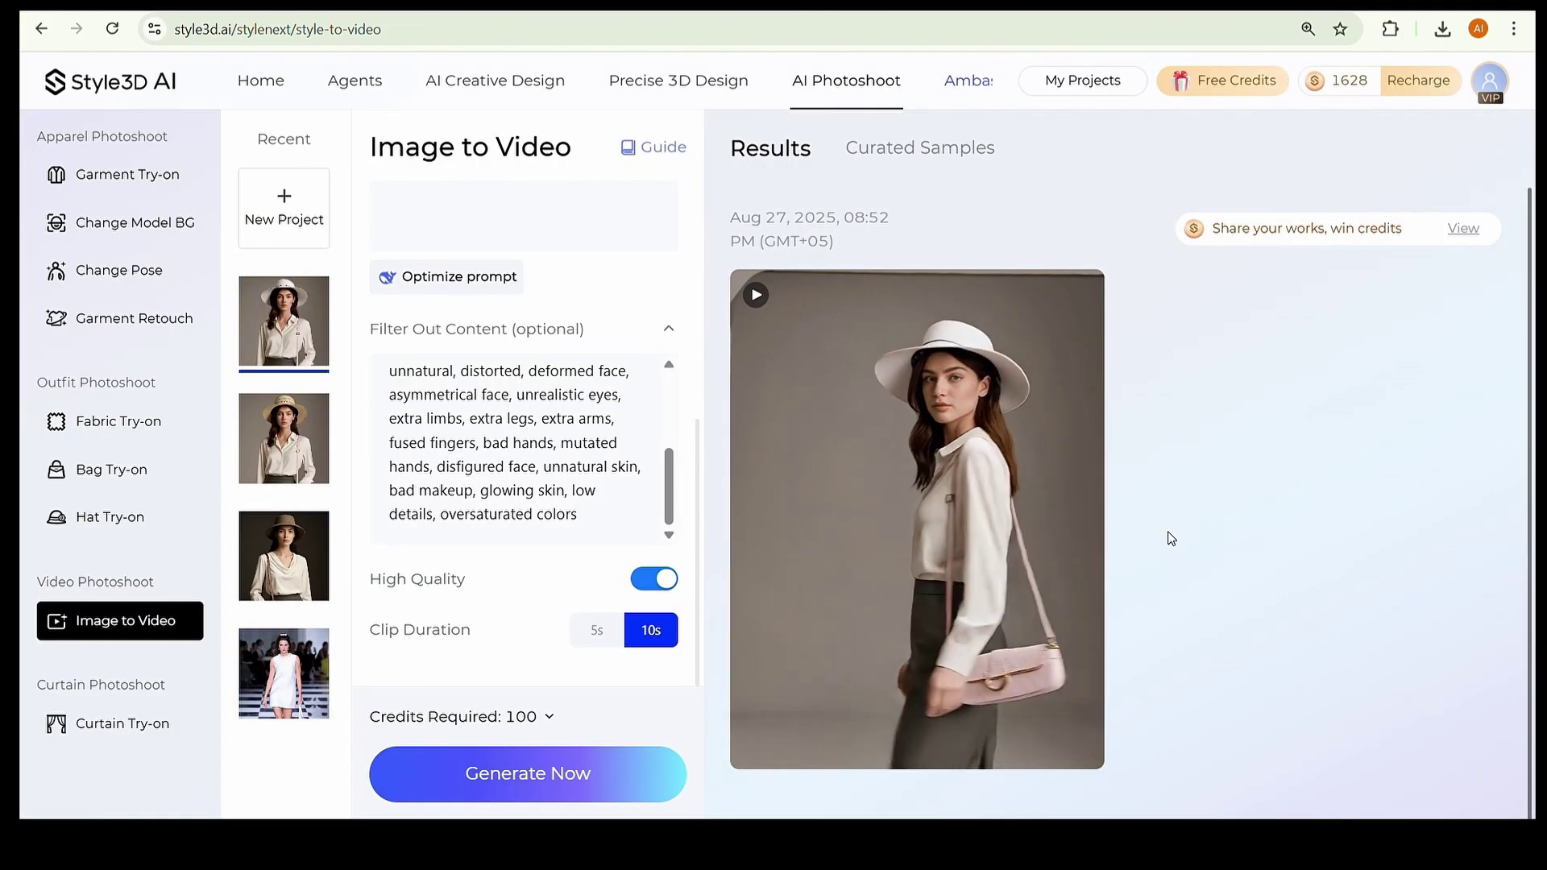
click(904, 158)
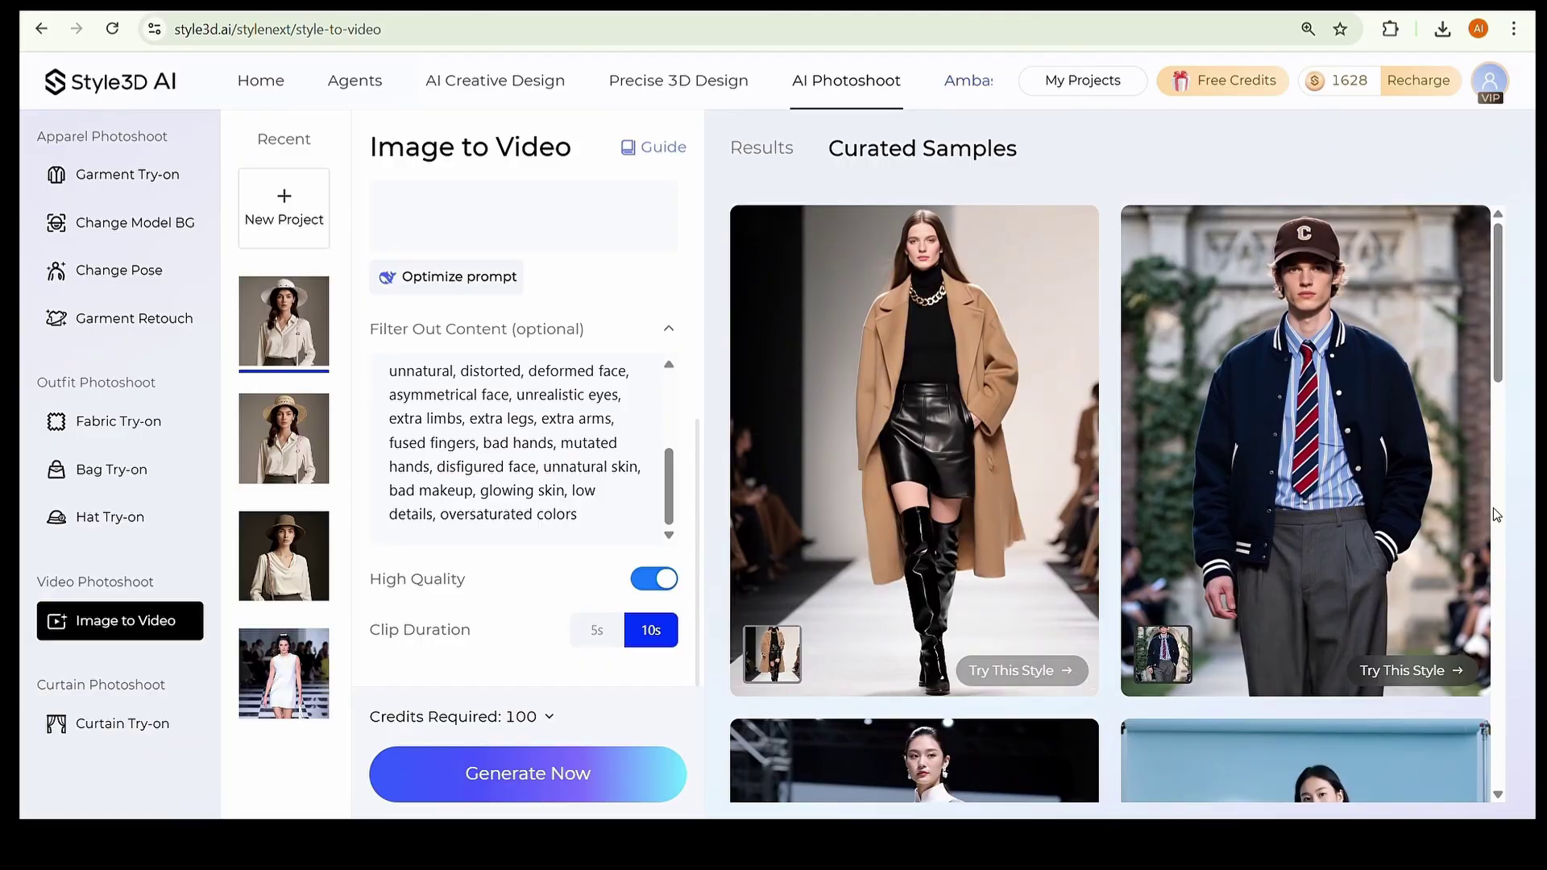
scroll(1493, 508, down, 3)
scroll(1493, 509, down, 2)
scroll(1494, 508, down, 2)
scroll(1493, 509, down, 3)
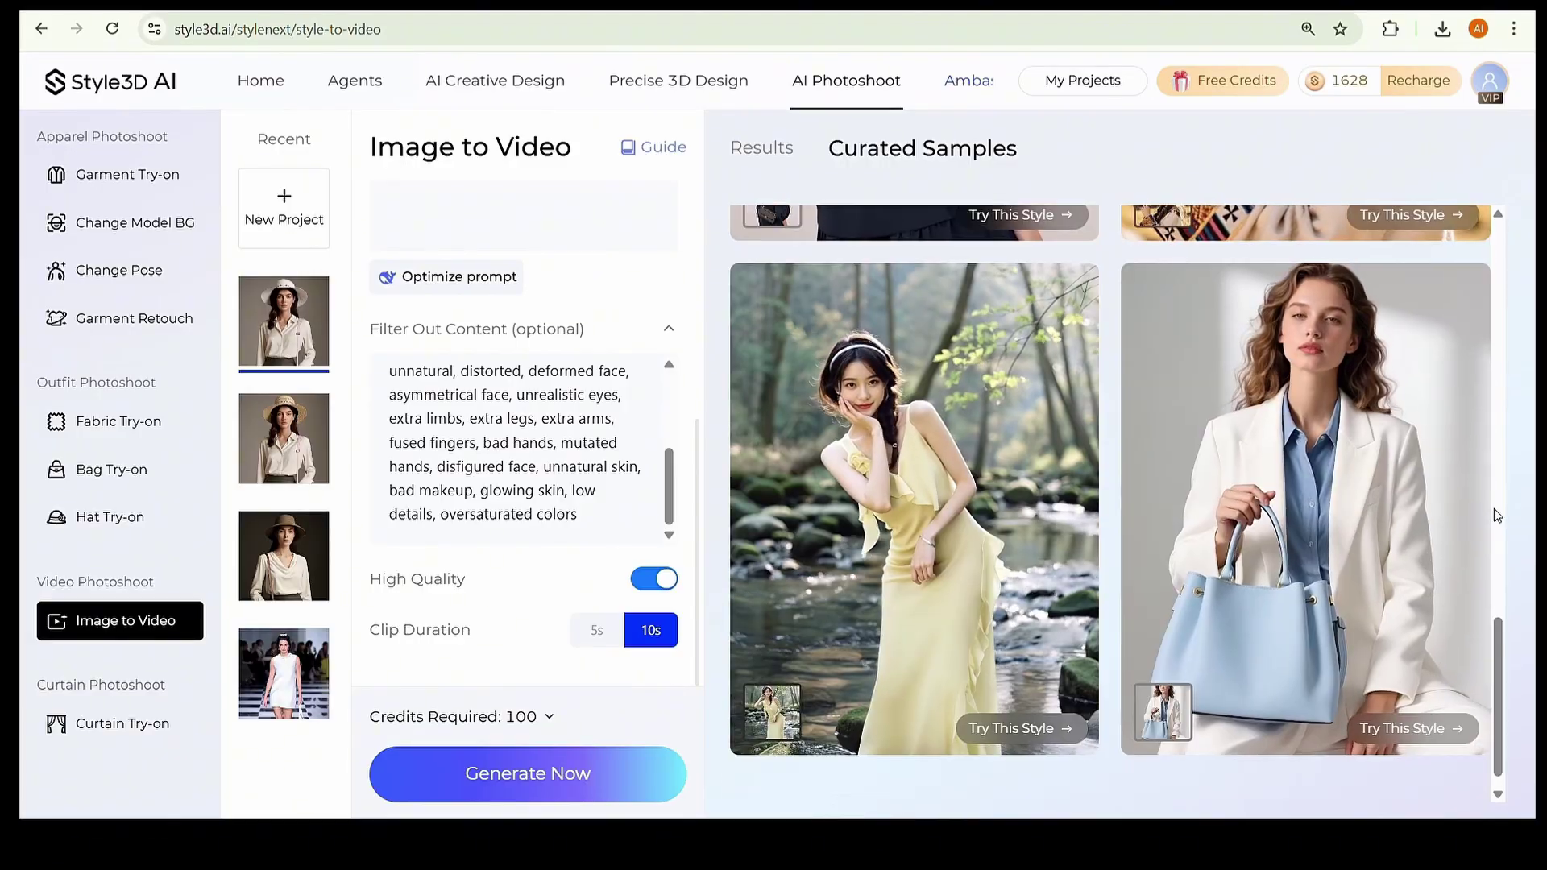